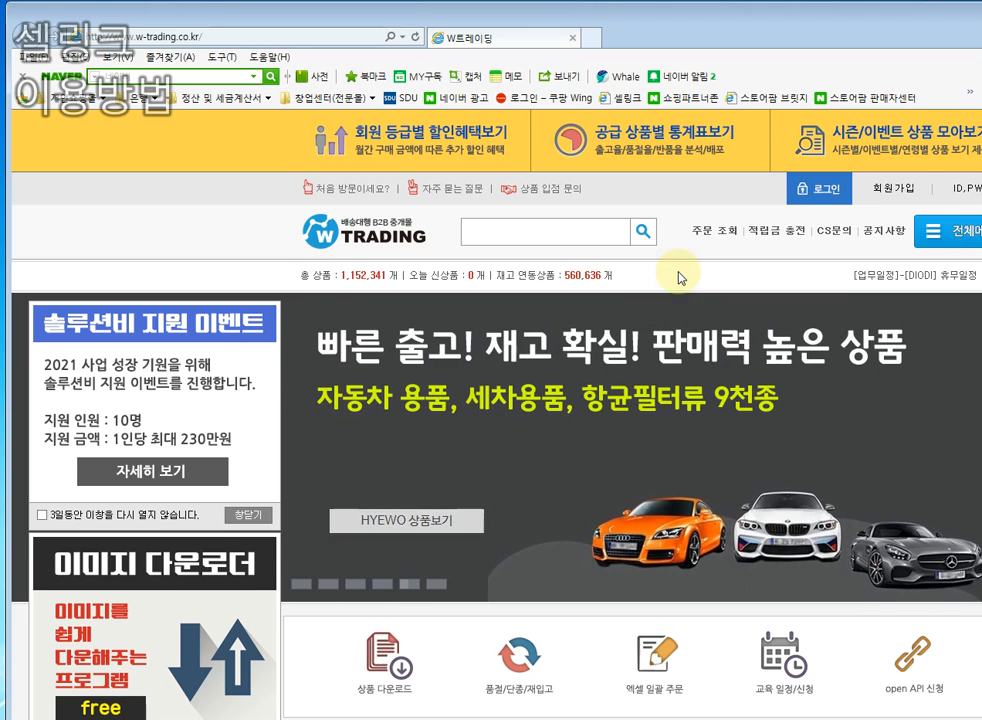
Scroll the W Trading homepage and open the Coupang '업로더 다운받기' banner in a new tab.
{"action": "scroll", "coordinate": [679, 276], "scroll_direction": "down", "scroll_amount": 3}
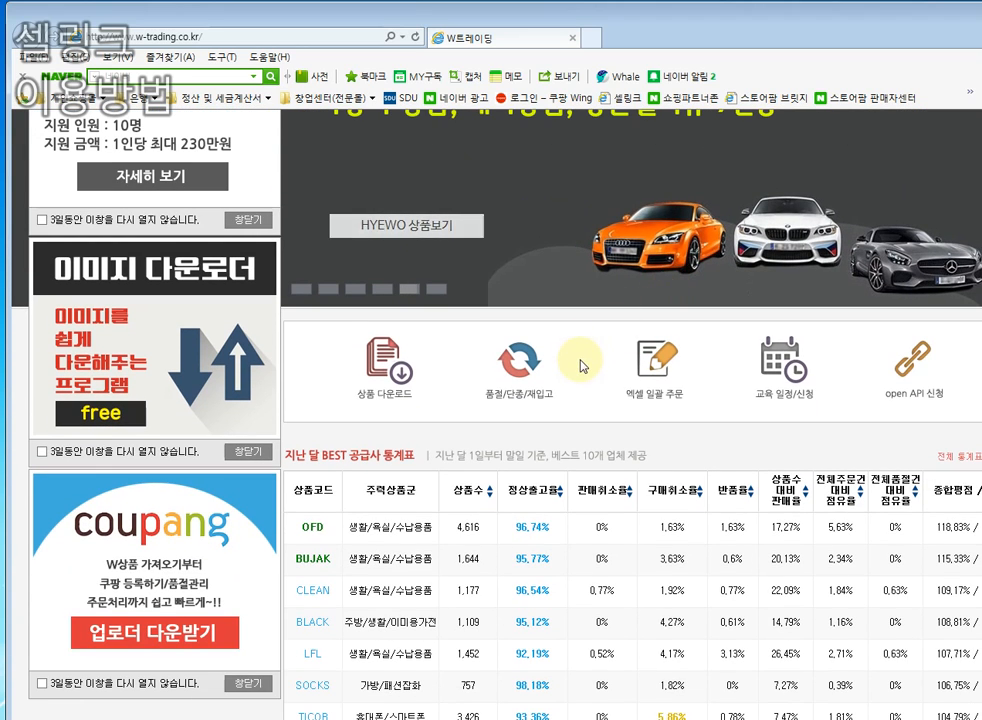
{"action": "scroll", "coordinate": [565, 362], "scroll_direction": "down", "scroll_amount": 1}
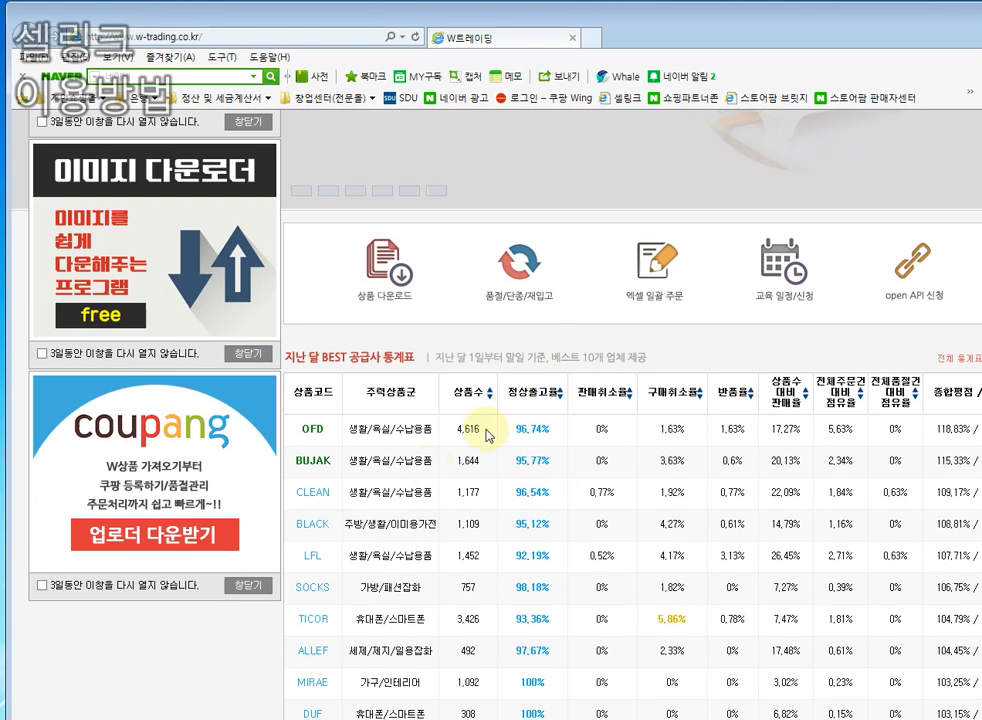
{"action": "left_click", "coordinate": [153, 471]}
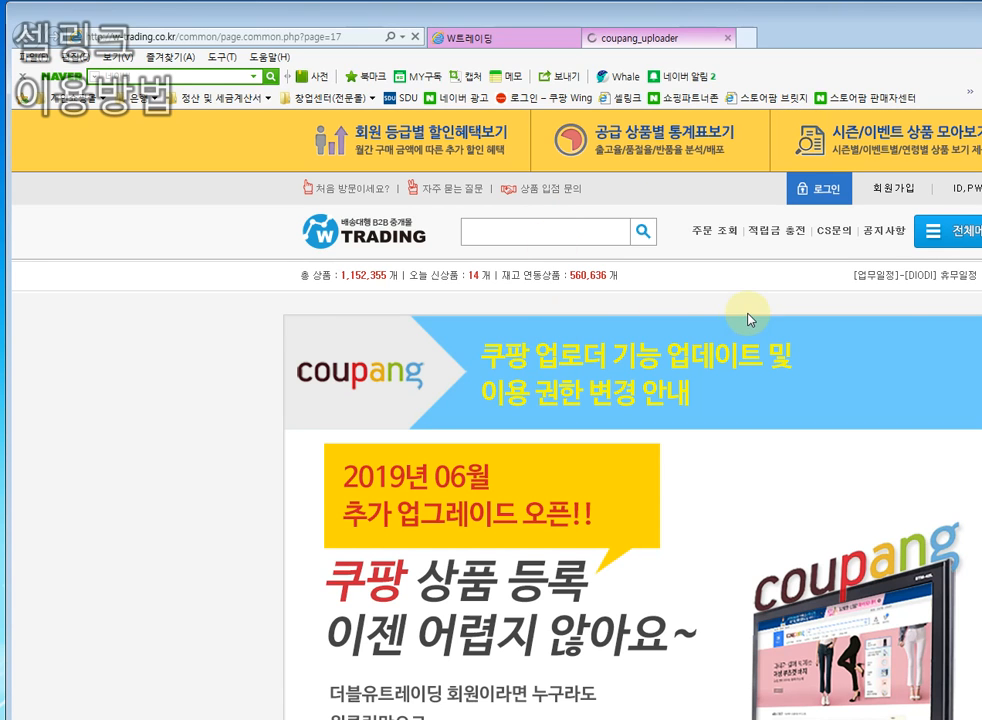
Scroll the notice page down to the COUPANG UPLOADER DOWNLOAD banner and nudge the CoupangUploader folder window right.
{"action": "scroll", "coordinate": [745, 325], "scroll_direction": "down", "scroll_amount": 1}
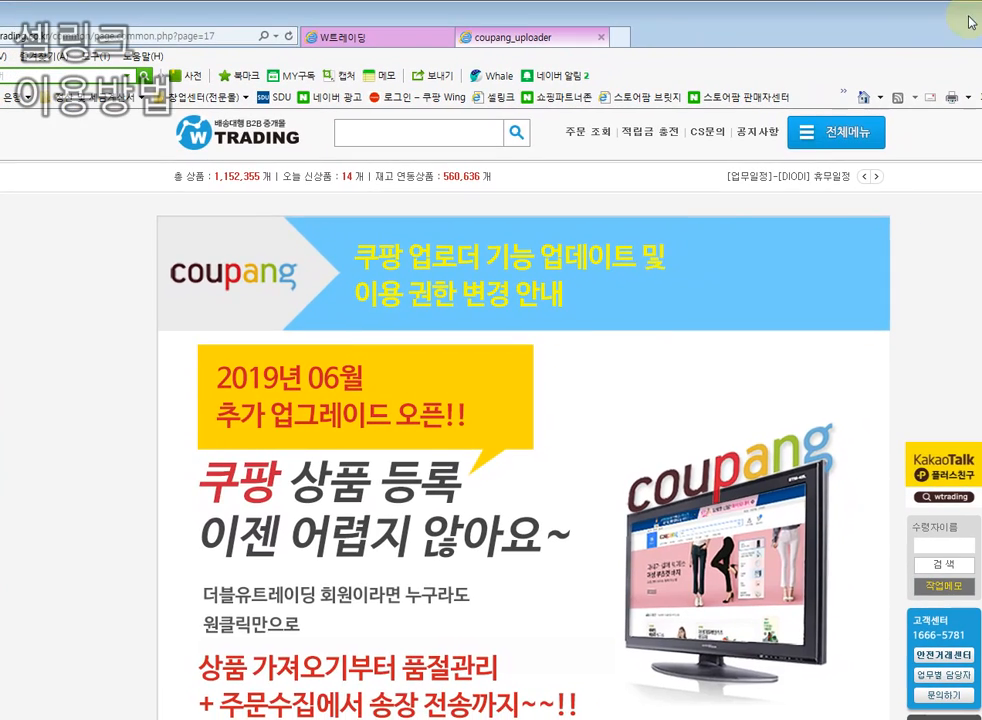
{"action": "scroll", "coordinate": [606, 342], "scroll_direction": "down", "scroll_amount": 4}
{"action": "scroll", "coordinate": [559, 330], "scroll_direction": "down", "scroll_amount": 5}
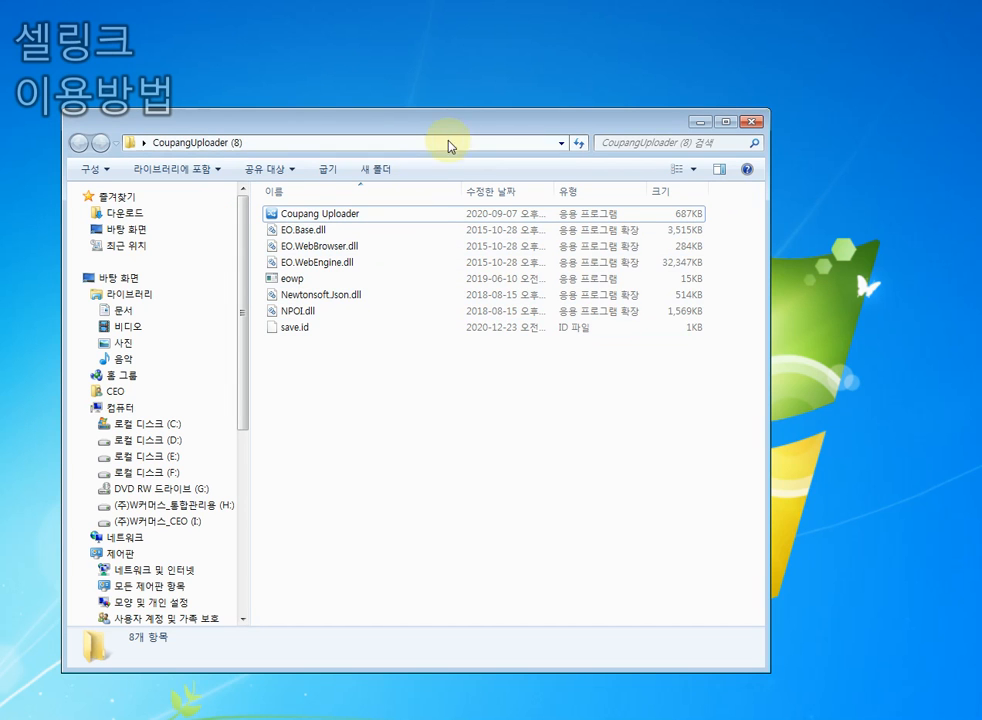
{"action": "left_click_drag", "start_coordinate": [455, 122], "coordinate": [471, 125]}
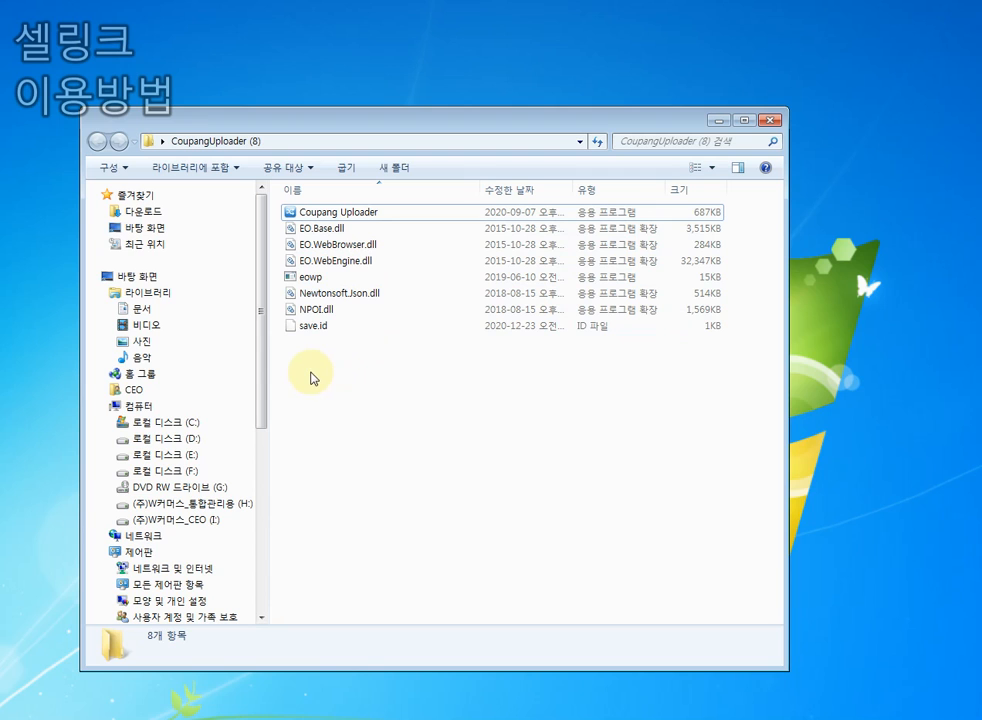
Launch the Coupang Uploader application from the CoupangUploader folder.
{"action": "double_click", "coordinate": [340, 214]}
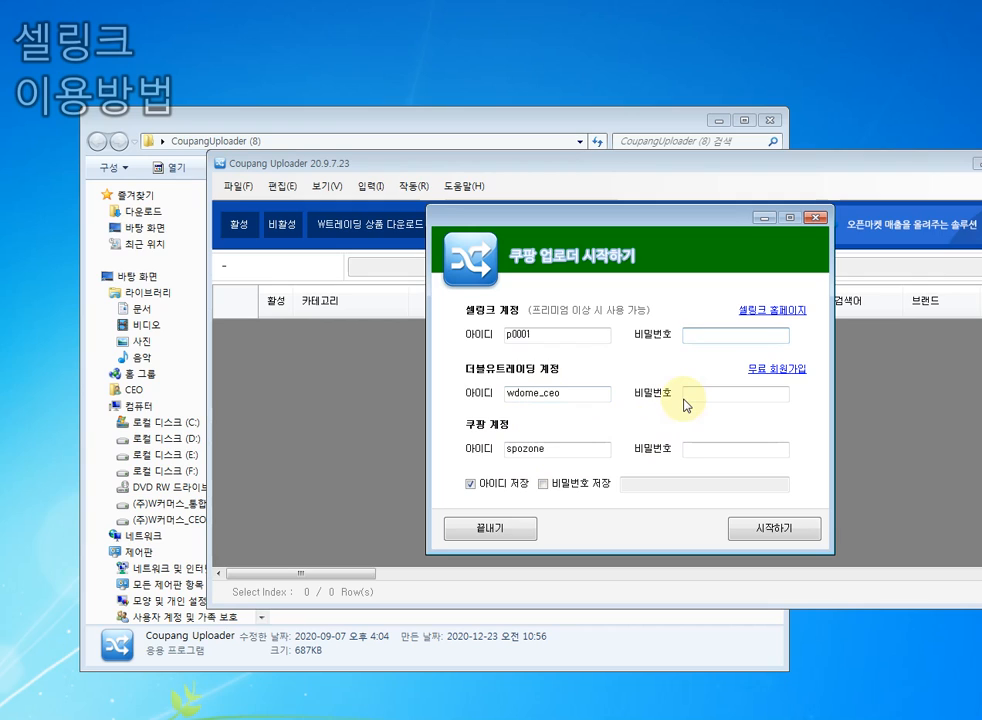
Enter the Sellink, W Trading and Coupang account passwords.
{"action": "type", "text": "**"}
{"action": "left_click", "coordinate": [693, 393]}
{"action": "type", "text": "*"}
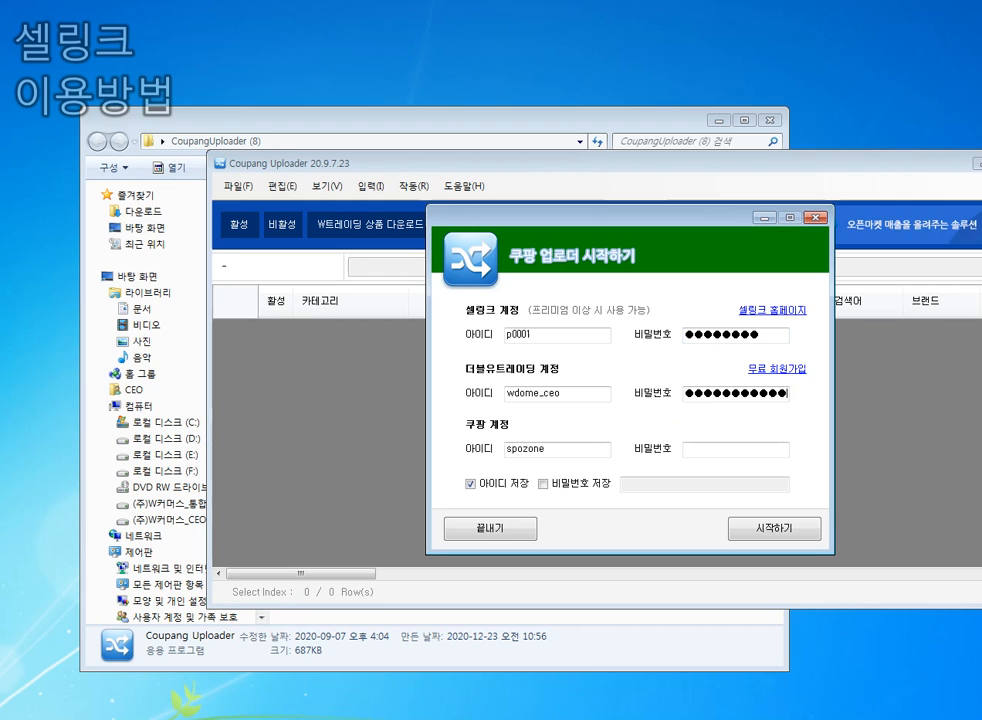
{"action": "key", "text": "Tab"}
{"action": "key", "text": "Tab"}
{"action": "type", "text": "**"}
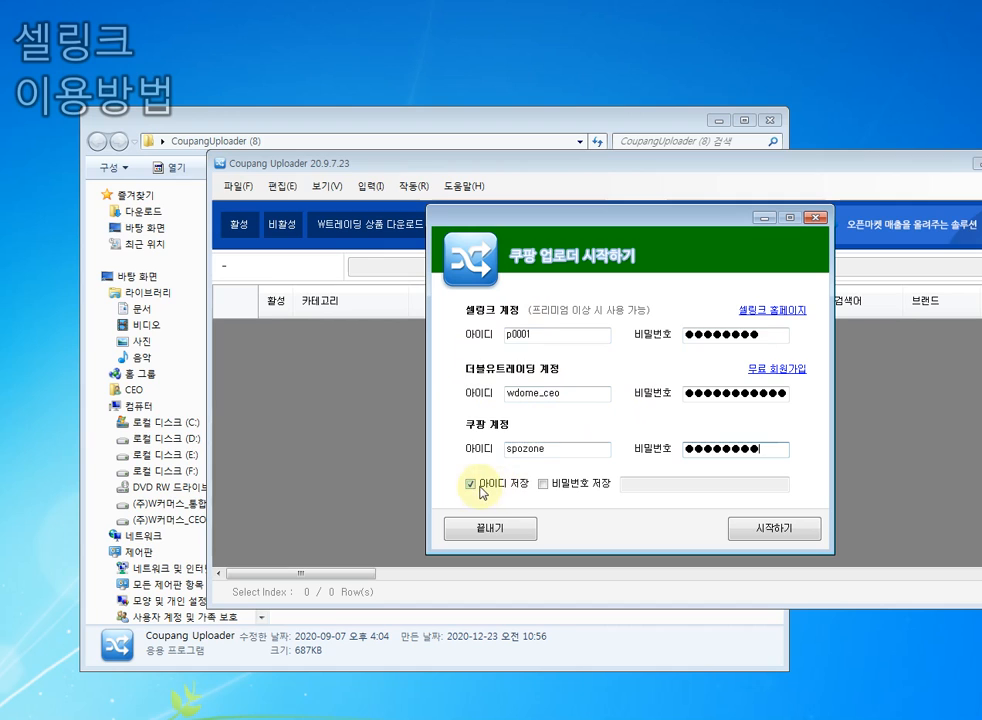
Turn on 비밀번호 저장 with a second password and start the uploader with 시작하기.
{"action": "left_click", "coordinate": [545, 485]}
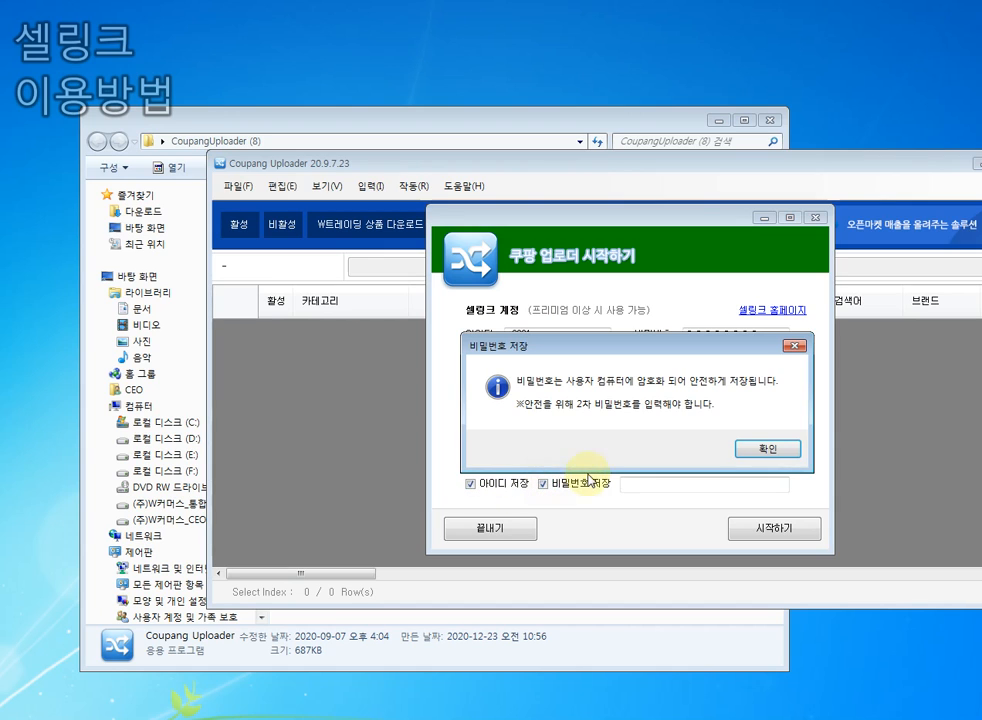
{"action": "left_click", "coordinate": [730, 451]}
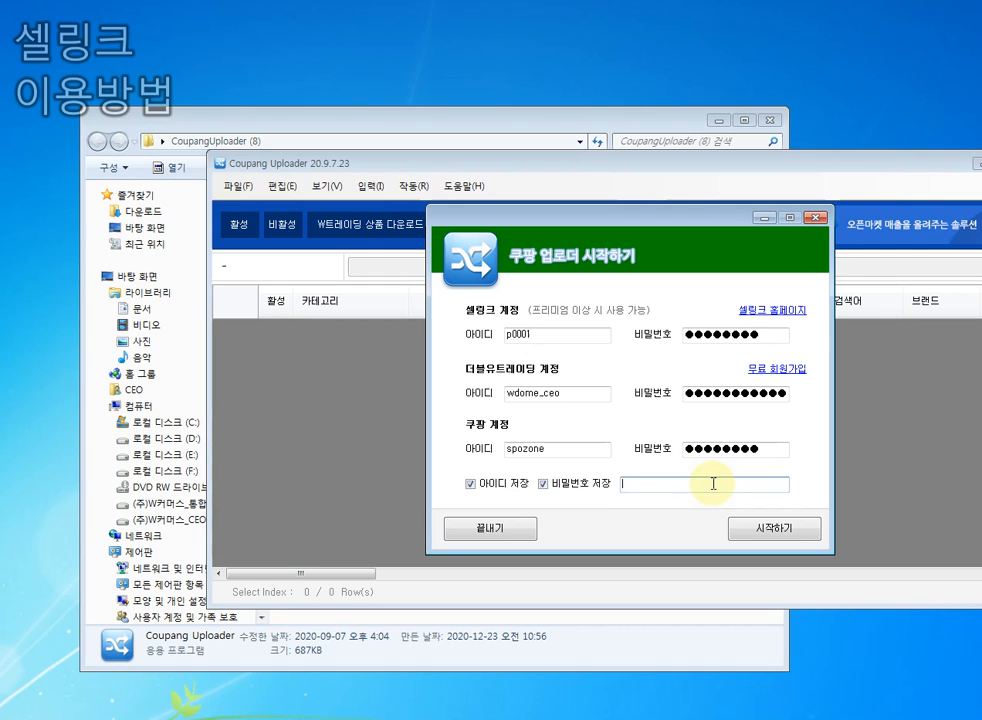
{"action": "type", "text": "●●●"}
{"action": "left_click", "coordinate": [739, 534]}
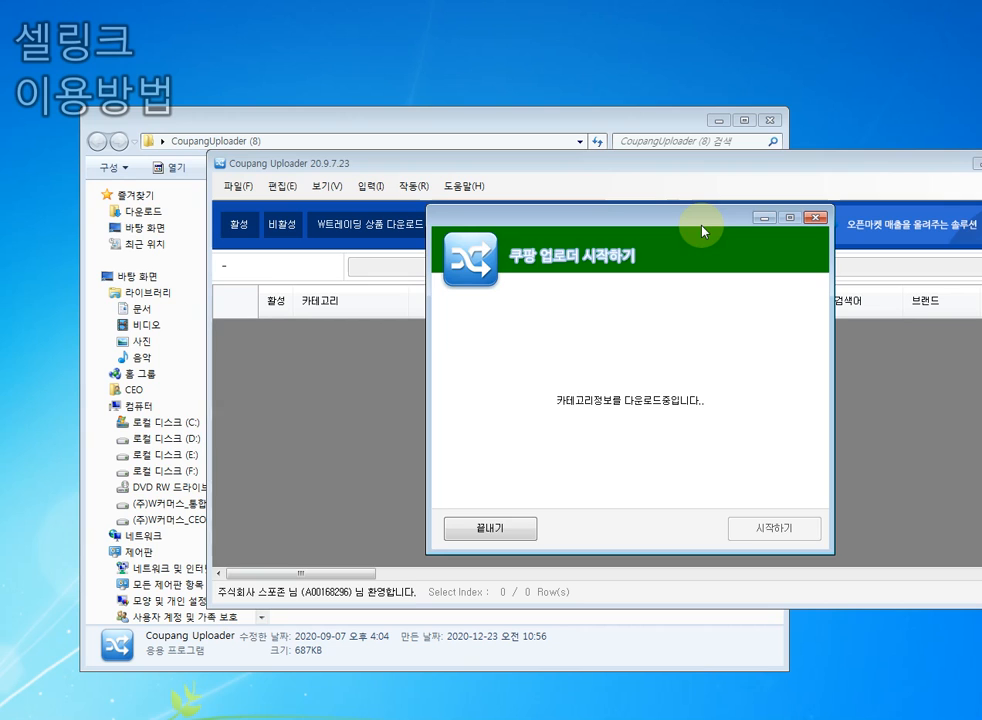
Move the uploader window aside, scroll to the 주소록 목록, and start adding a new address.
{"action": "left_click_drag", "start_coordinate": [706, 163], "coordinate": [562, 143]}
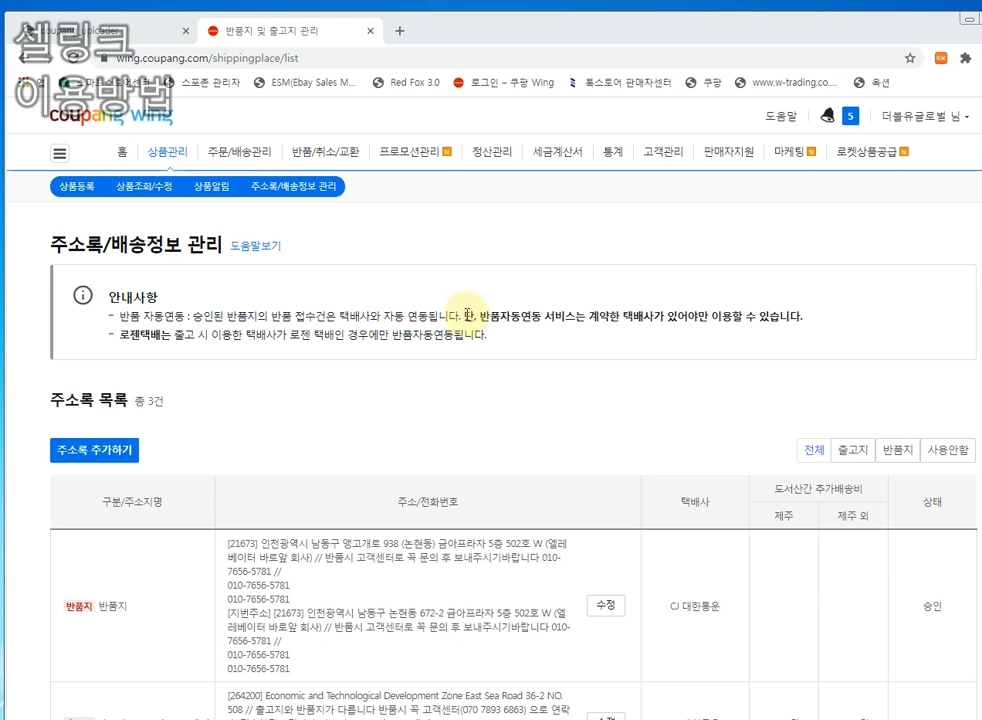
{"action": "scroll", "coordinate": [490, 280], "scroll_direction": "down", "scroll_amount": 2}
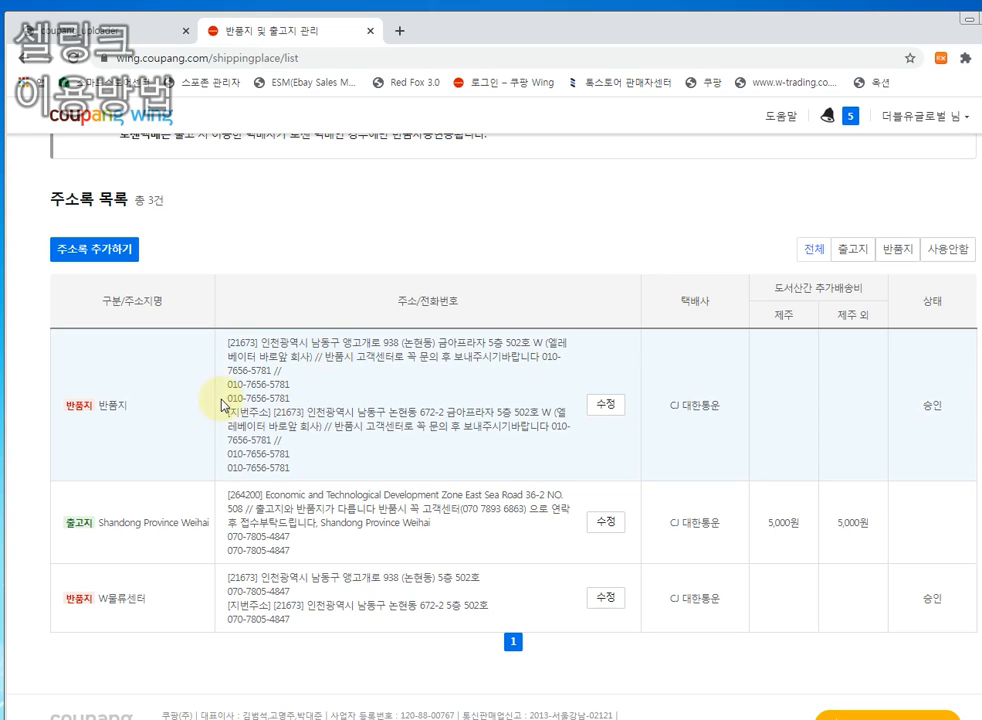
{"action": "left_click", "coordinate": [118, 252]}
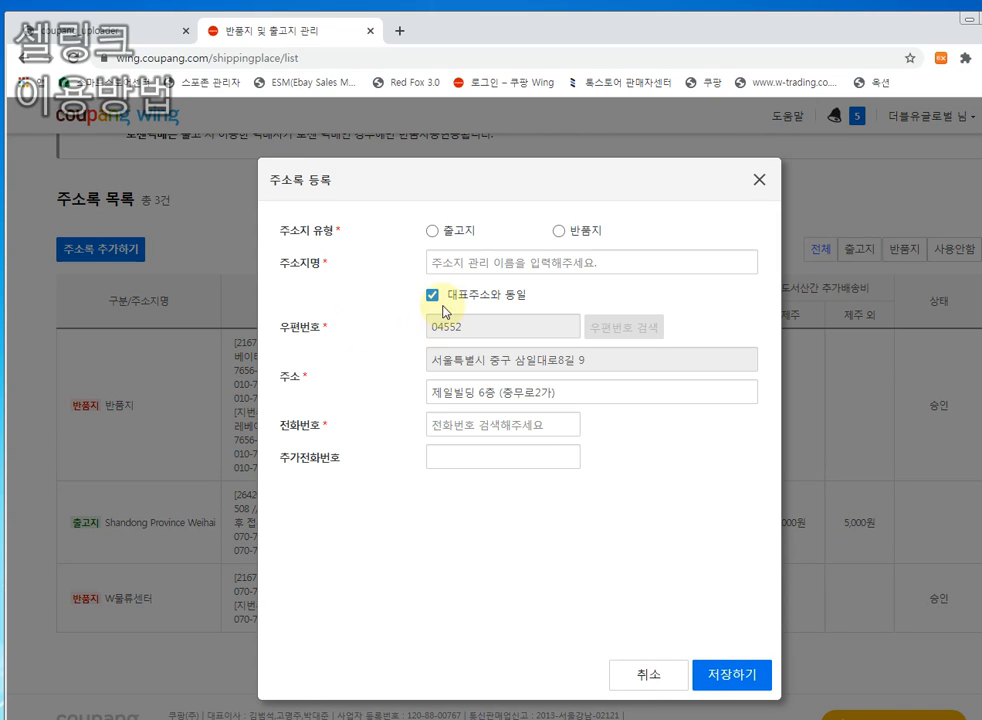
Make the new address a domestic 출고지 named 기본 출고지.
{"action": "left_click", "coordinate": [431, 230]}
{"action": "left_click", "coordinate": [487, 266]}
{"action": "type", "text": "기본 출고지"}
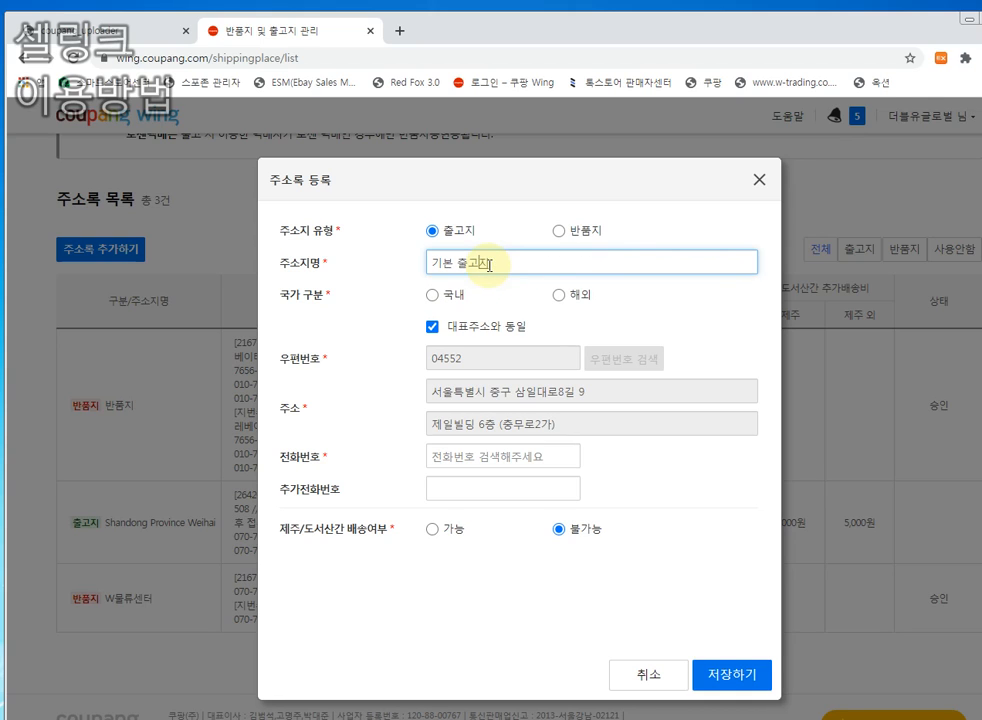
{"action": "left_click", "coordinate": [432, 295]}
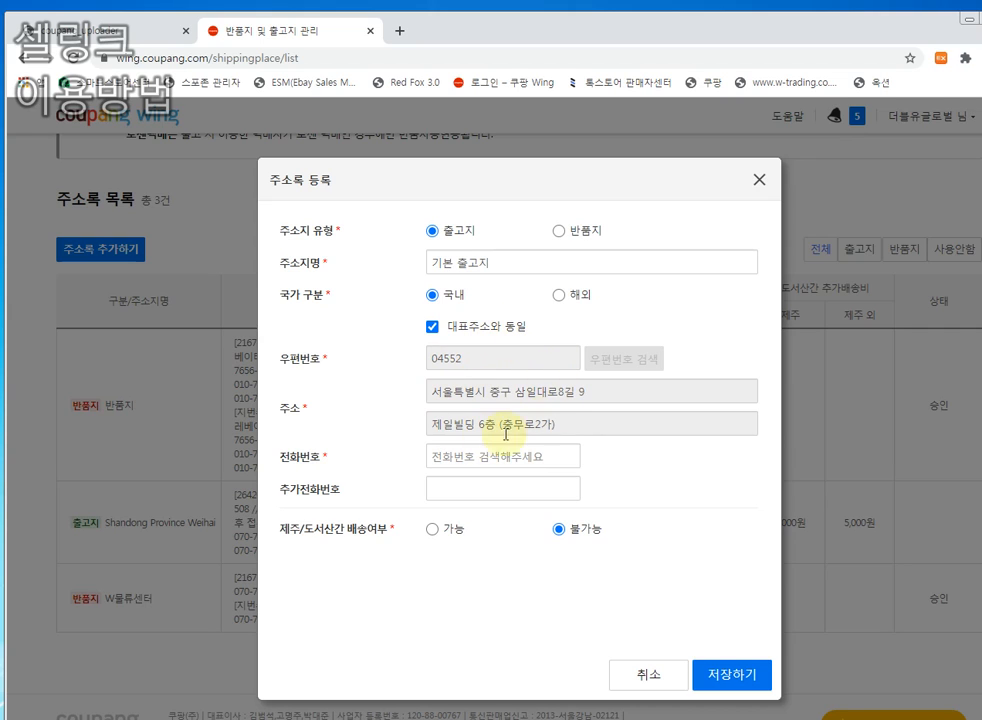
Fill in the suggested phone number and set 제주/도서산간 배송여부 to 가능.
{"action": "left_click", "coordinate": [484, 461]}
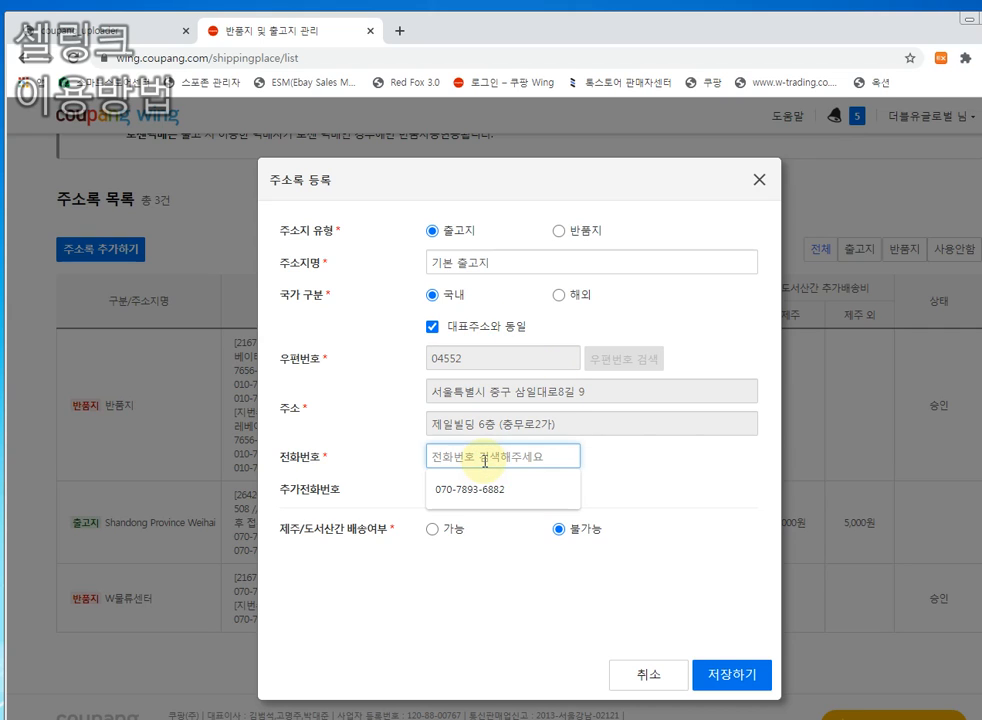
{"action": "left_click", "coordinate": [478, 489]}
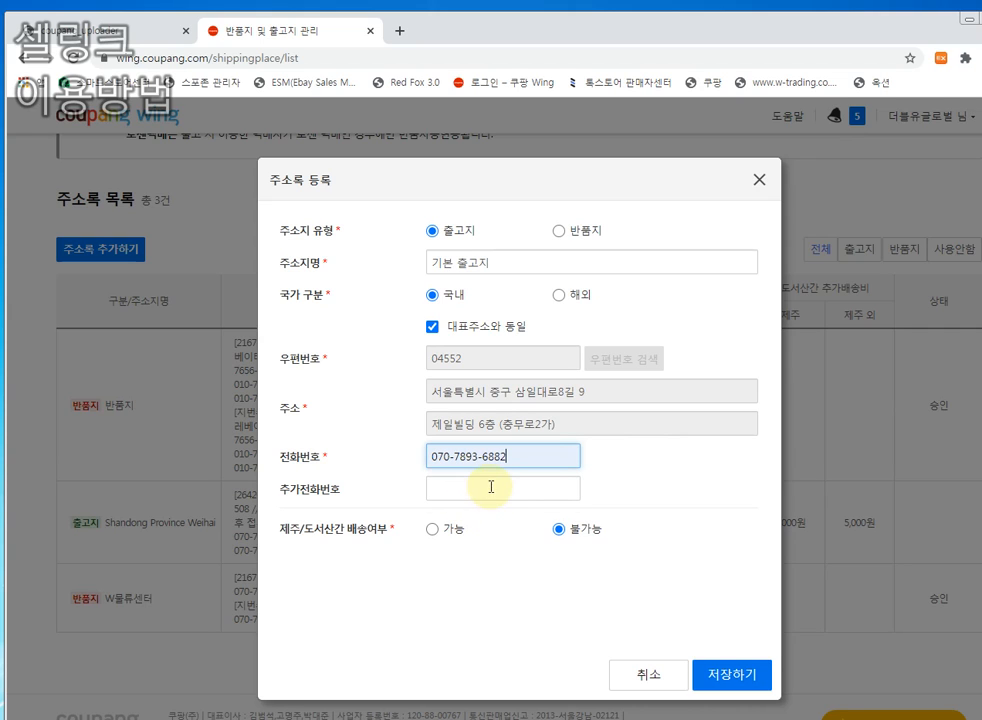
{"action": "left_click", "coordinate": [491, 487]}
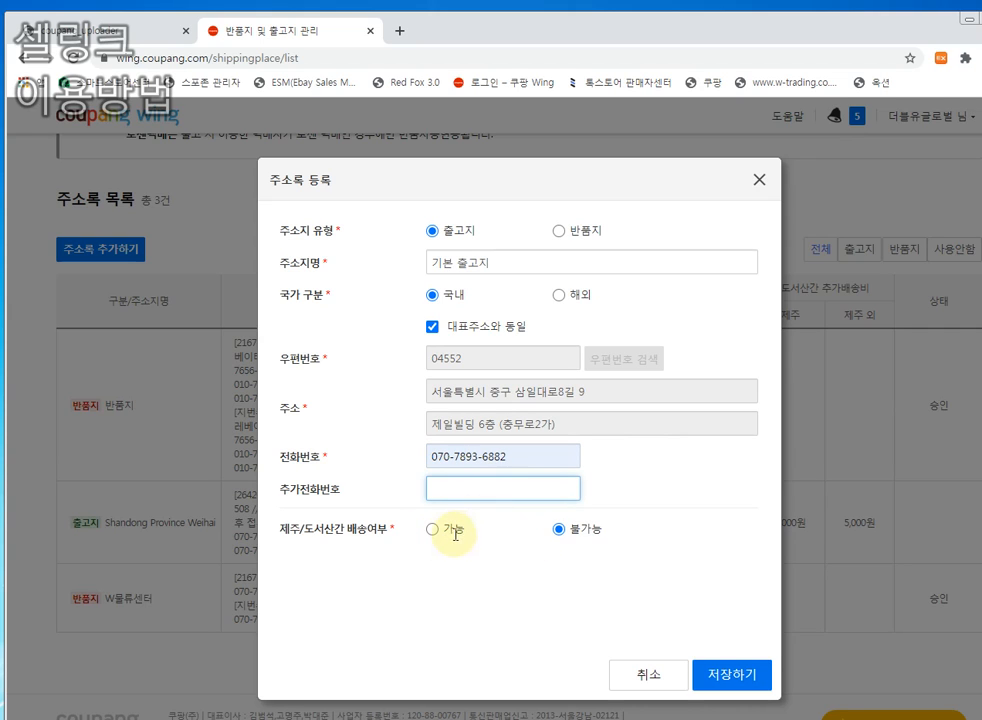
{"action": "left_click_drag", "start_coordinate": [334, 528], "coordinate": [377, 528]}
{"action": "left_click", "coordinate": [423, 548]}
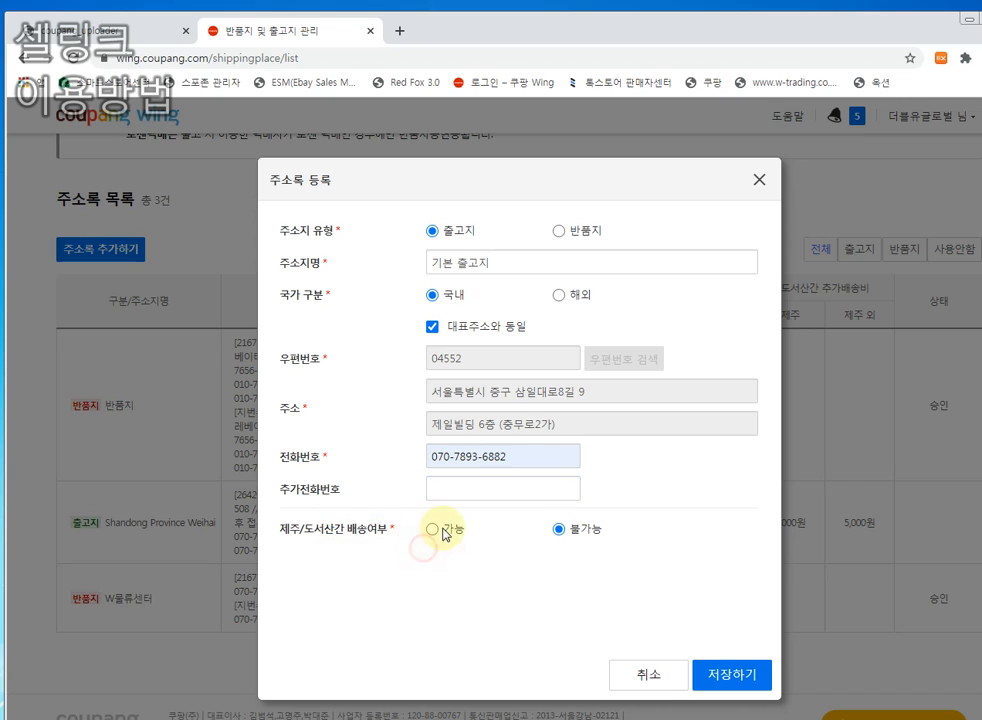
{"action": "left_click", "coordinate": [445, 531]}
{"action": "scroll", "coordinate": [500, 556], "scroll_direction": "down", "scroll_amount": 1}
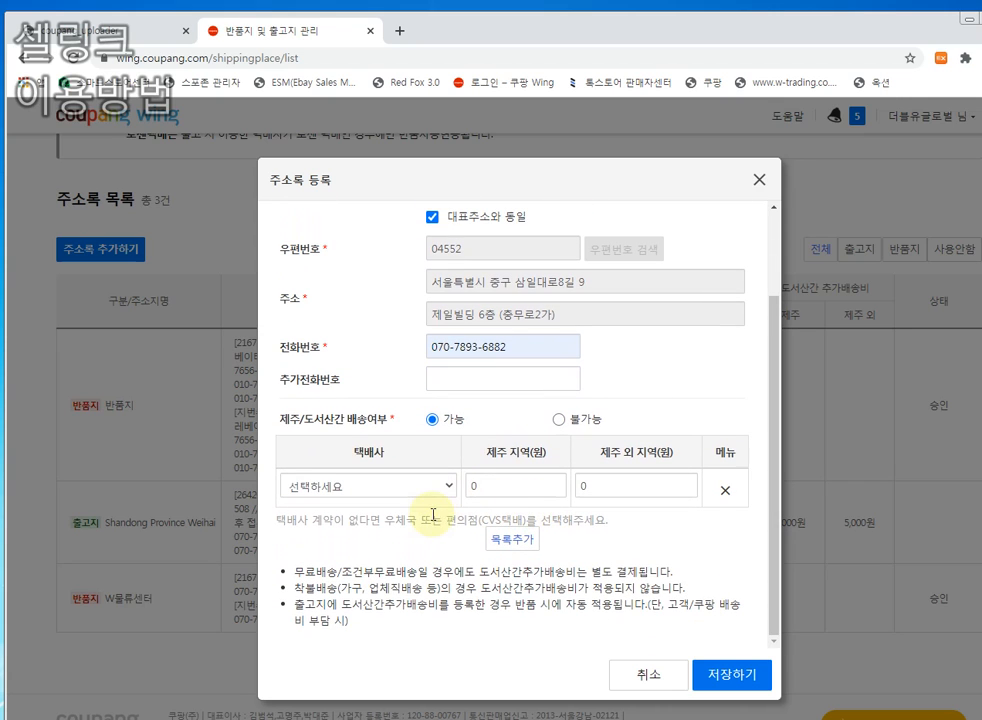
Set the first courier row to CJ 대한통운 with a 3000 Jeju fee and 5000 other-region fee.
{"action": "left_click", "coordinate": [400, 488]}
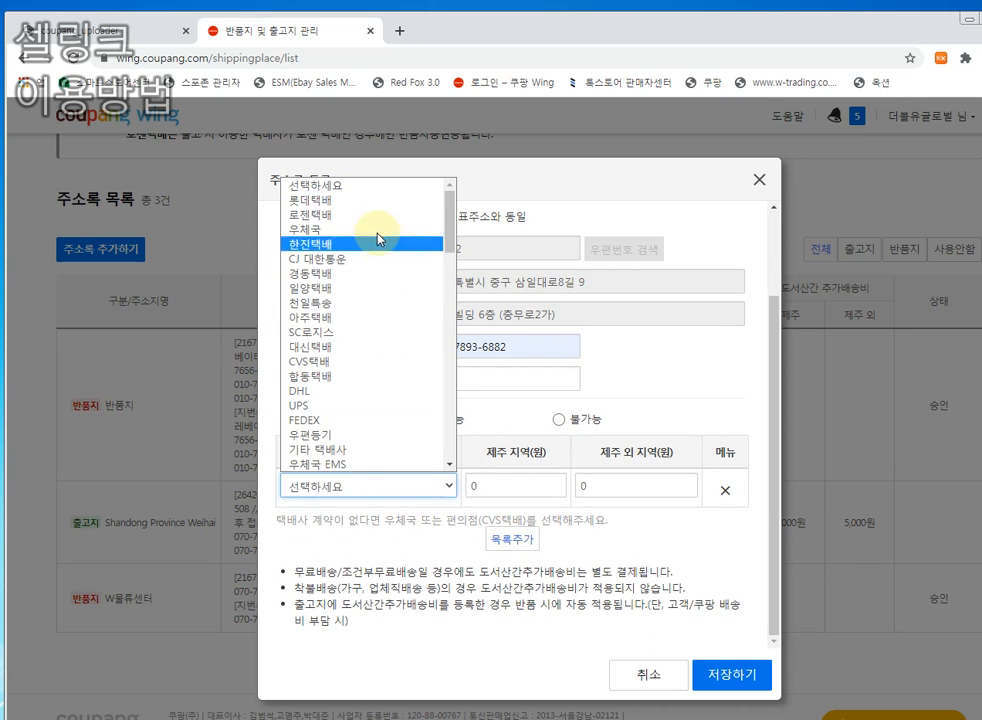
{"action": "left_click", "coordinate": [360, 258]}
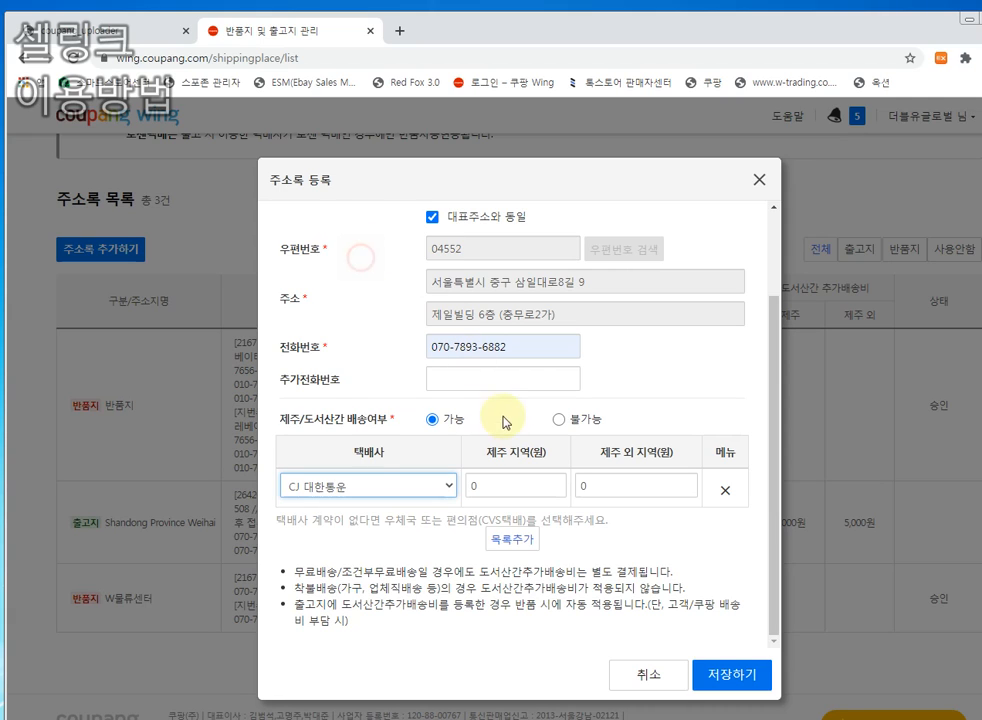
{"action": "left_click", "coordinate": [525, 490]}
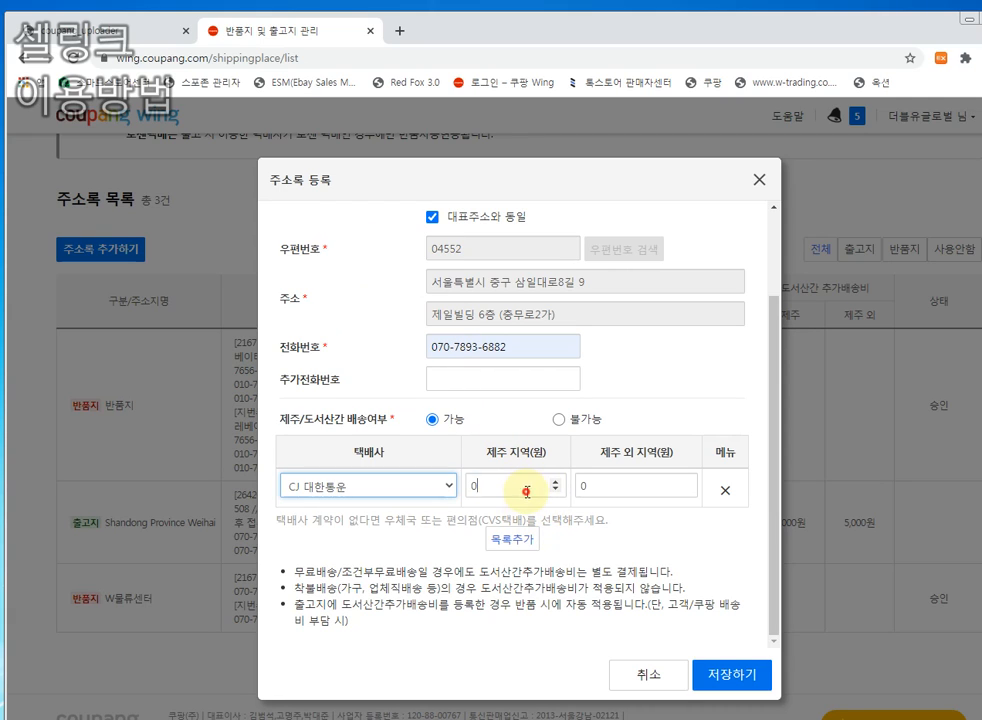
{"action": "left_click_drag", "start_coordinate": [503, 485], "coordinate": [468, 488]}
{"action": "type", "text": "300"}
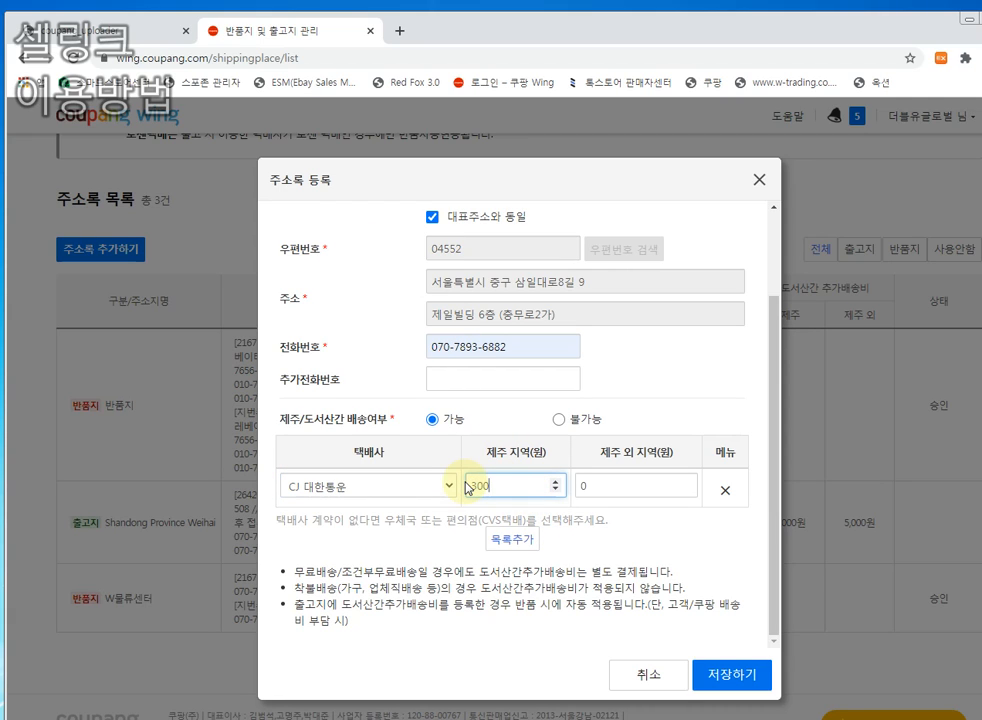
{"action": "type", "text": "0"}
{"action": "left_click_drag", "start_coordinate": [612, 483], "coordinate": [497, 486]}
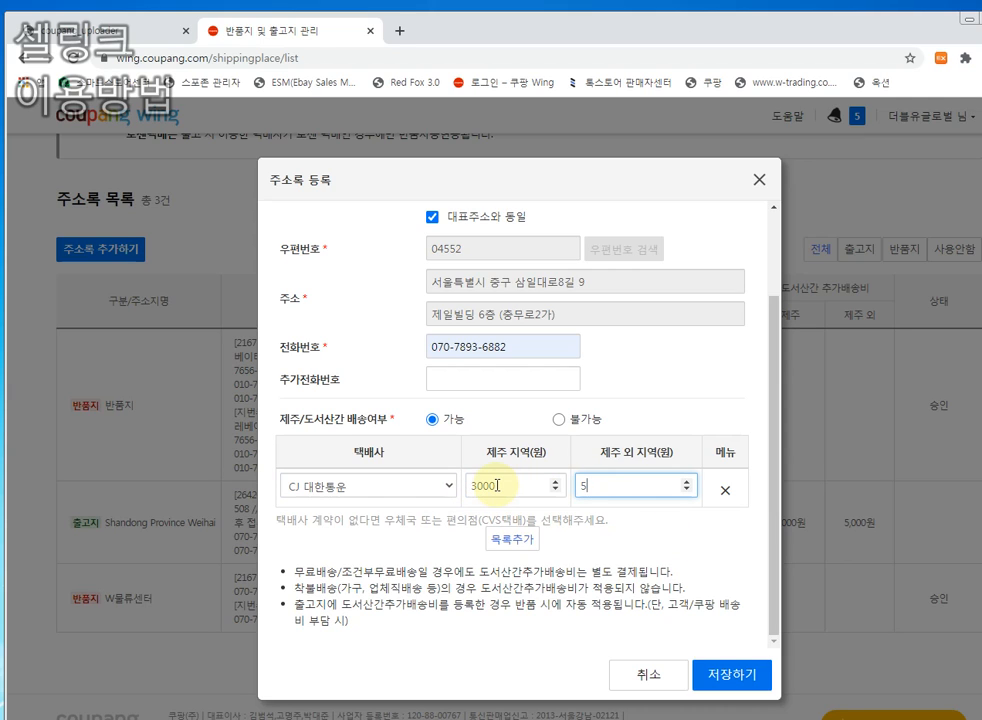
{"action": "left_click", "coordinate": [626, 543]}
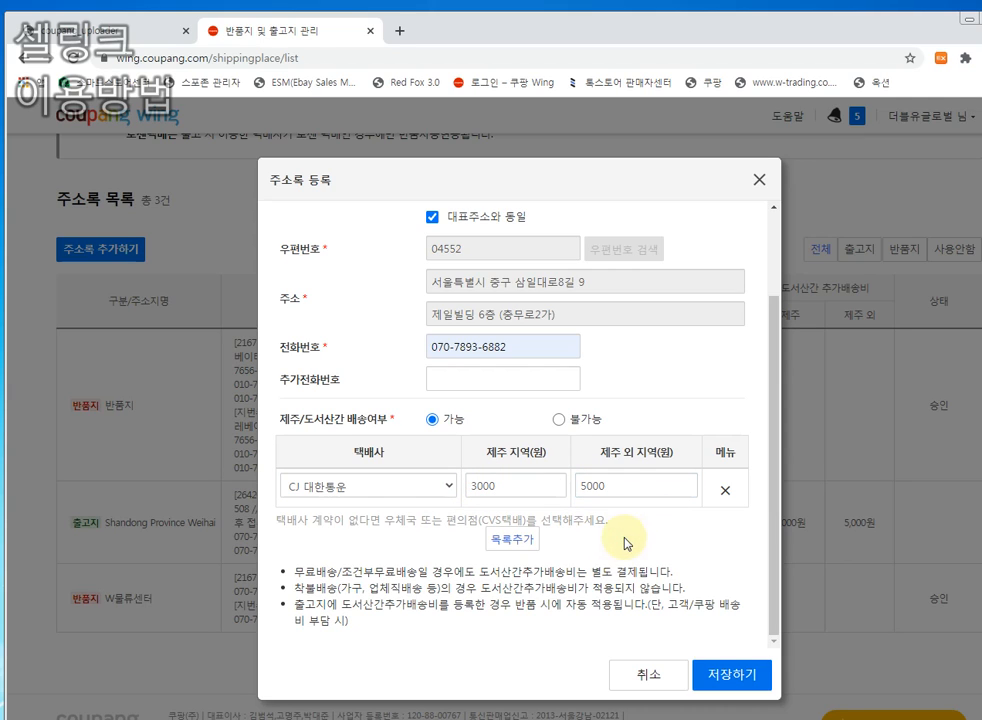
Add 롯데택배 and 우체국 courier rows, then delete the extra rows again.
{"action": "left_click", "coordinate": [502, 540]}
{"action": "left_click", "coordinate": [512, 580]}
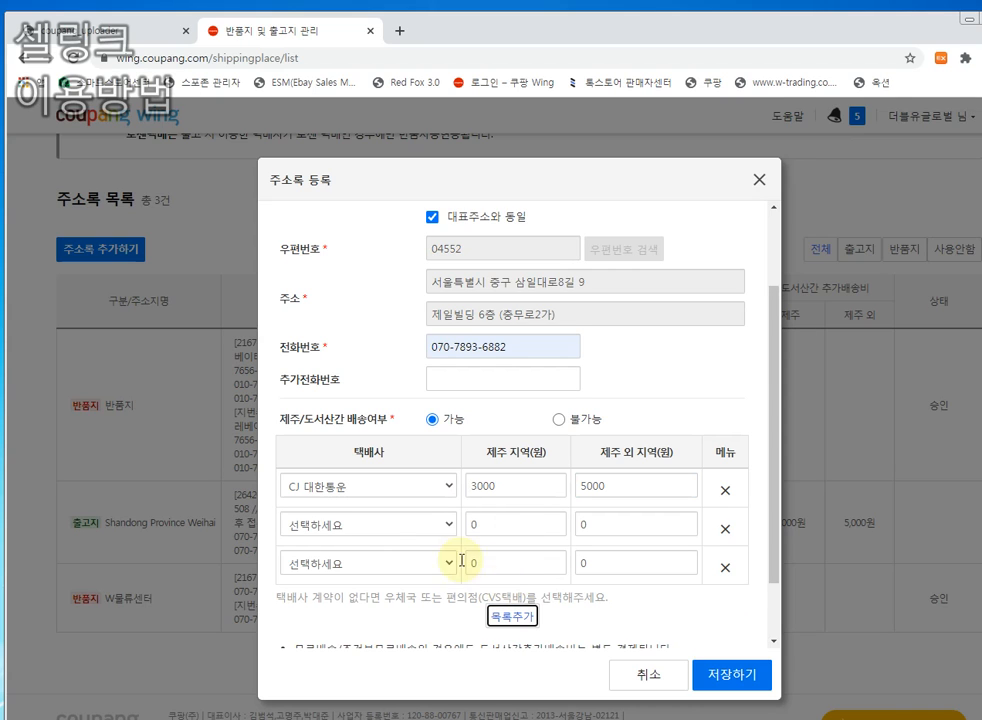
{"action": "left_click", "coordinate": [438, 520]}
{"action": "left_click", "coordinate": [397, 240]}
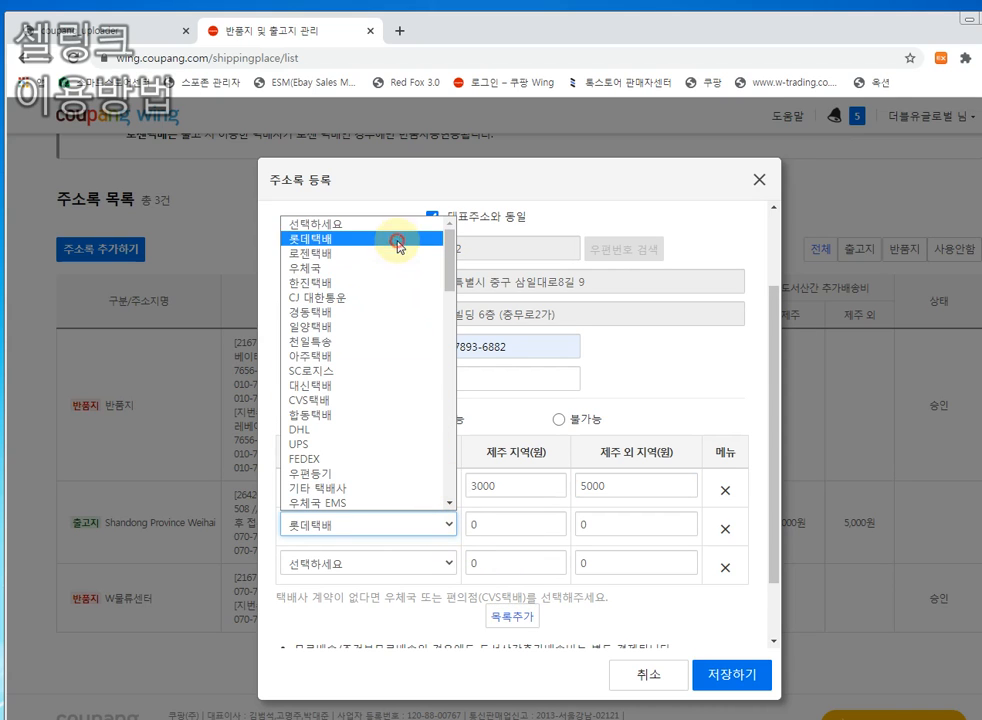
{"action": "left_click", "coordinate": [405, 563]}
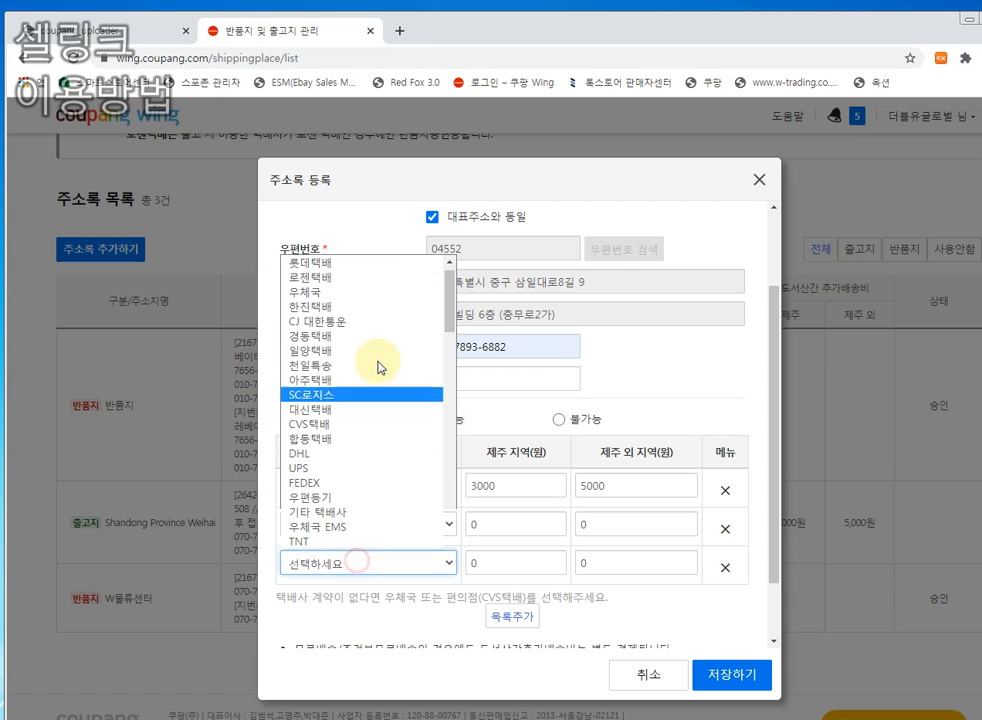
{"action": "left_click", "coordinate": [388, 300]}
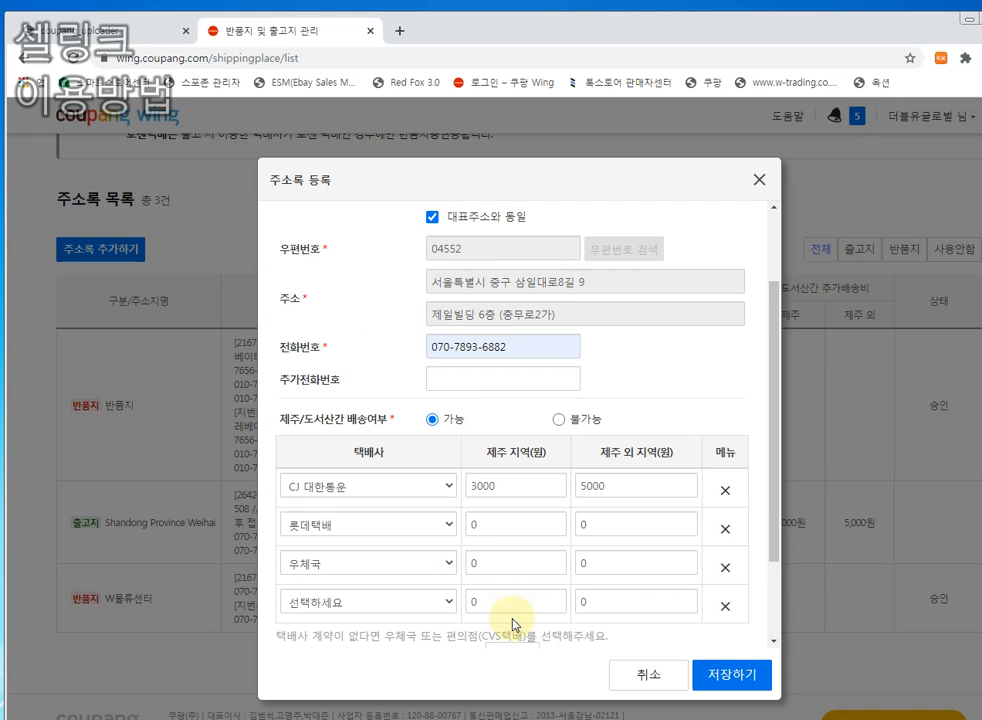
{"action": "left_click", "coordinate": [447, 601]}
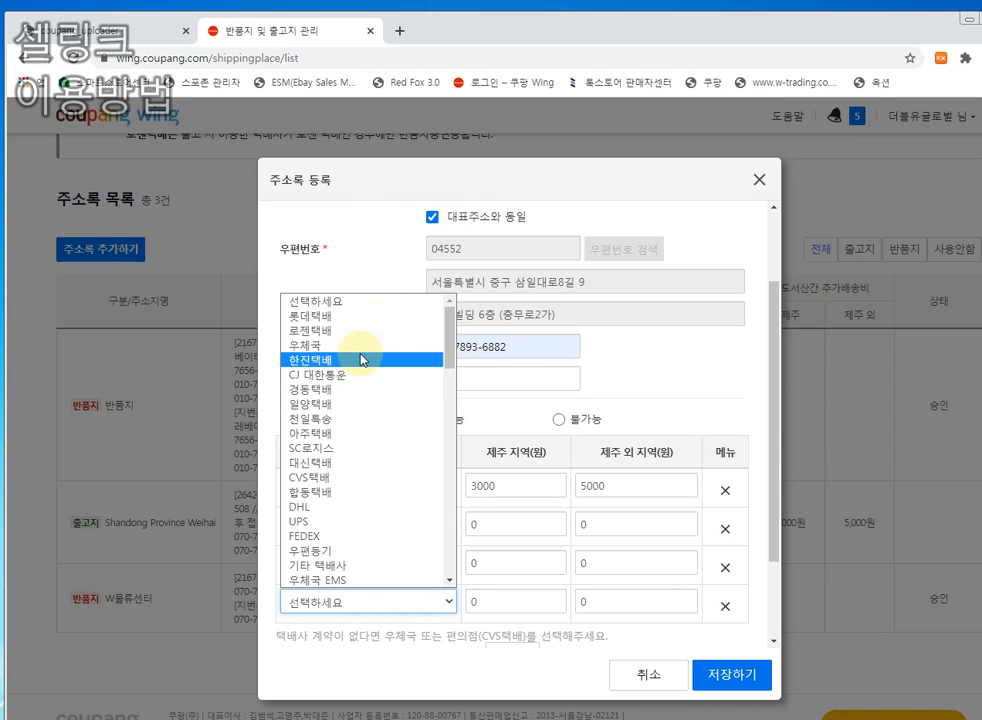
{"action": "left_click", "coordinate": [653, 392]}
{"action": "left_click", "coordinate": [725, 530]}
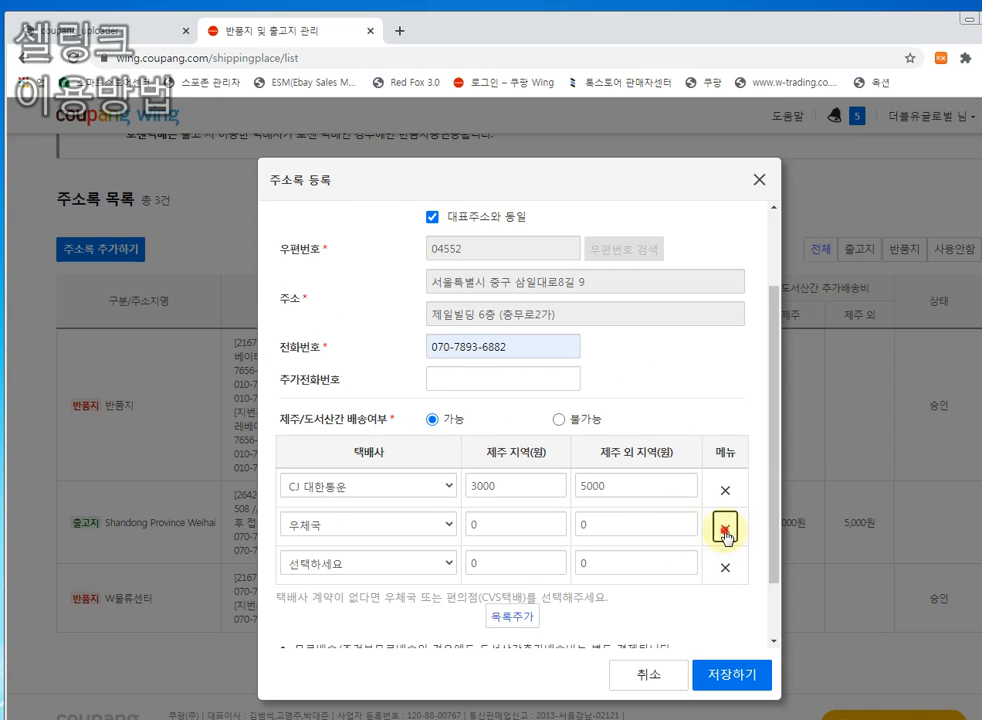
{"action": "left_click", "coordinate": [725, 530]}
{"action": "left_click", "coordinate": [725, 528]}
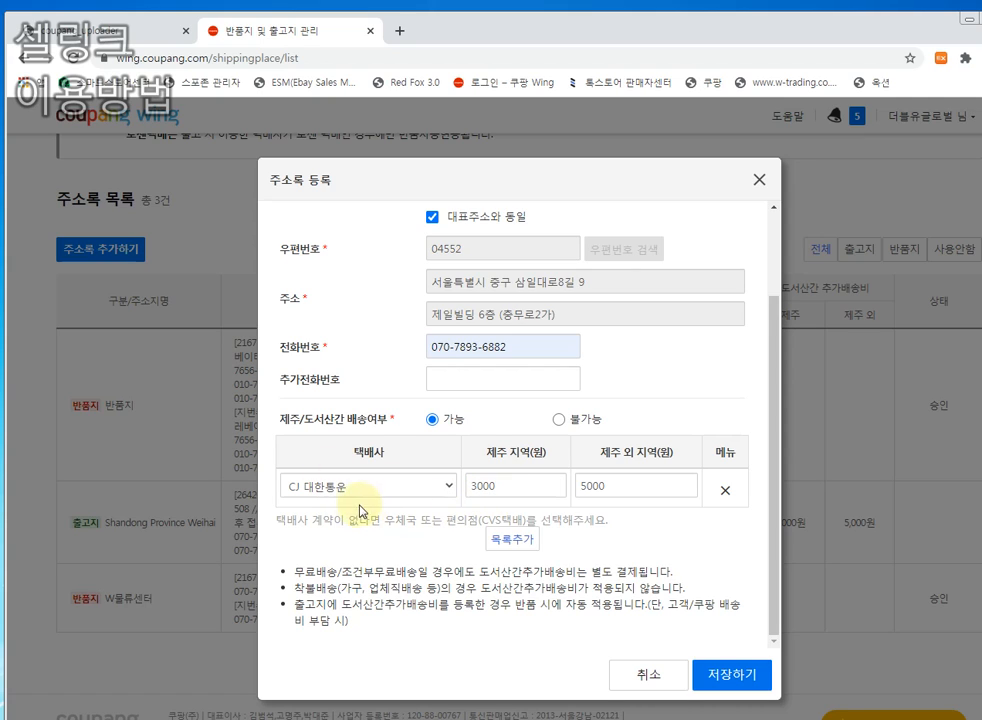
Add three courier rows, setting the second to 우체국 and the third to 롯데택배.
{"action": "left_click", "coordinate": [515, 547]}
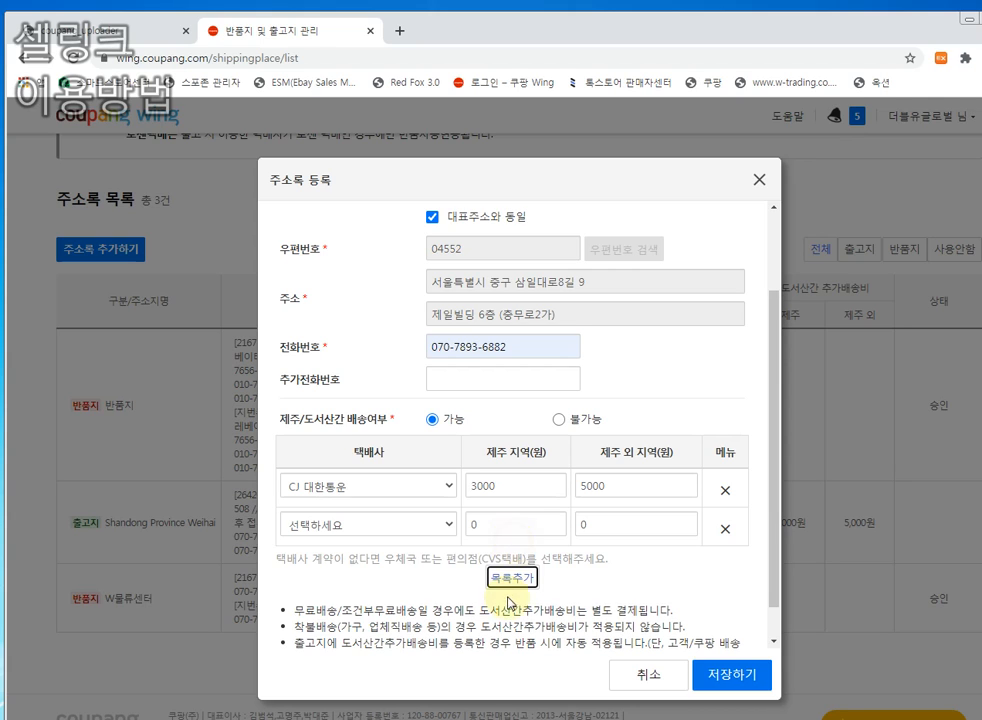
{"action": "left_click", "coordinate": [512, 582]}
{"action": "left_click", "coordinate": [508, 618]}
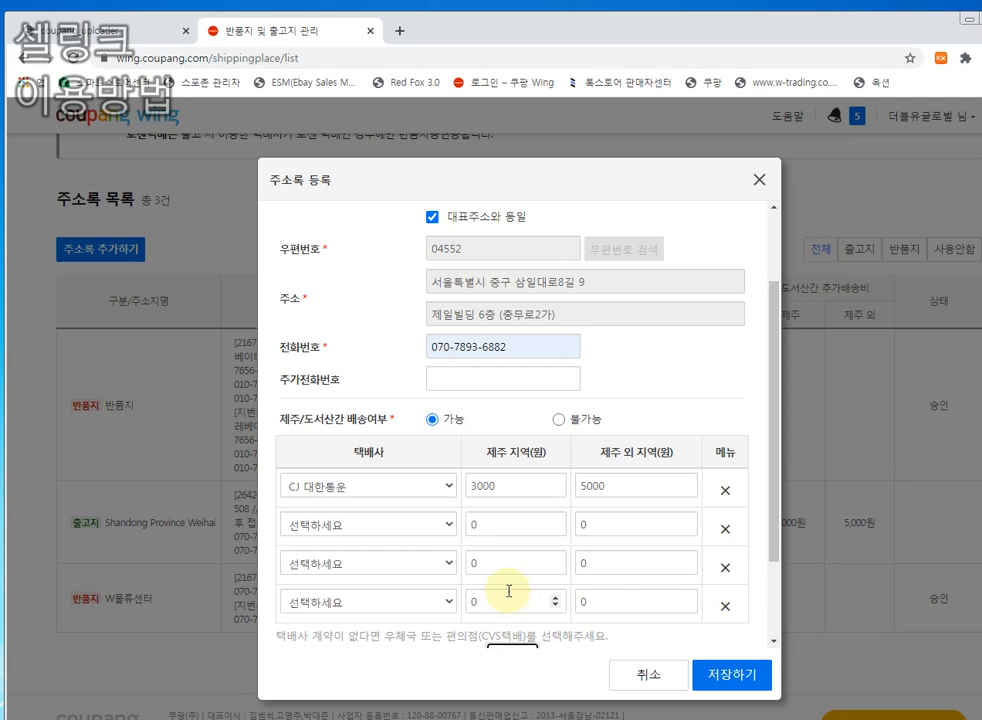
{"action": "left_click", "coordinate": [426, 525]}
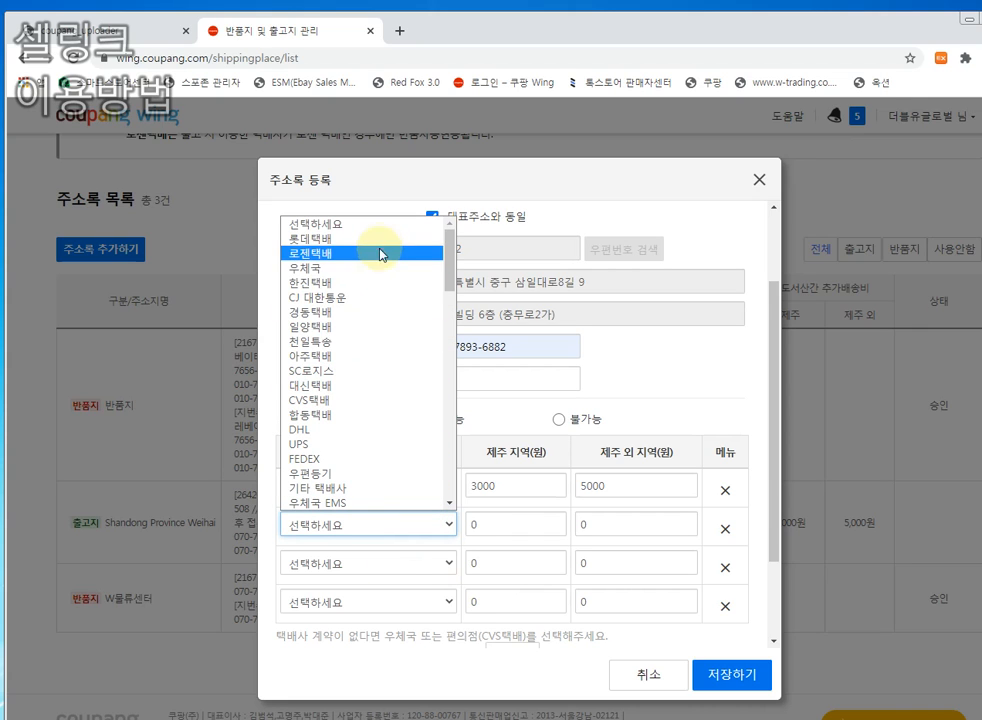
{"action": "left_click", "coordinate": [518, 414]}
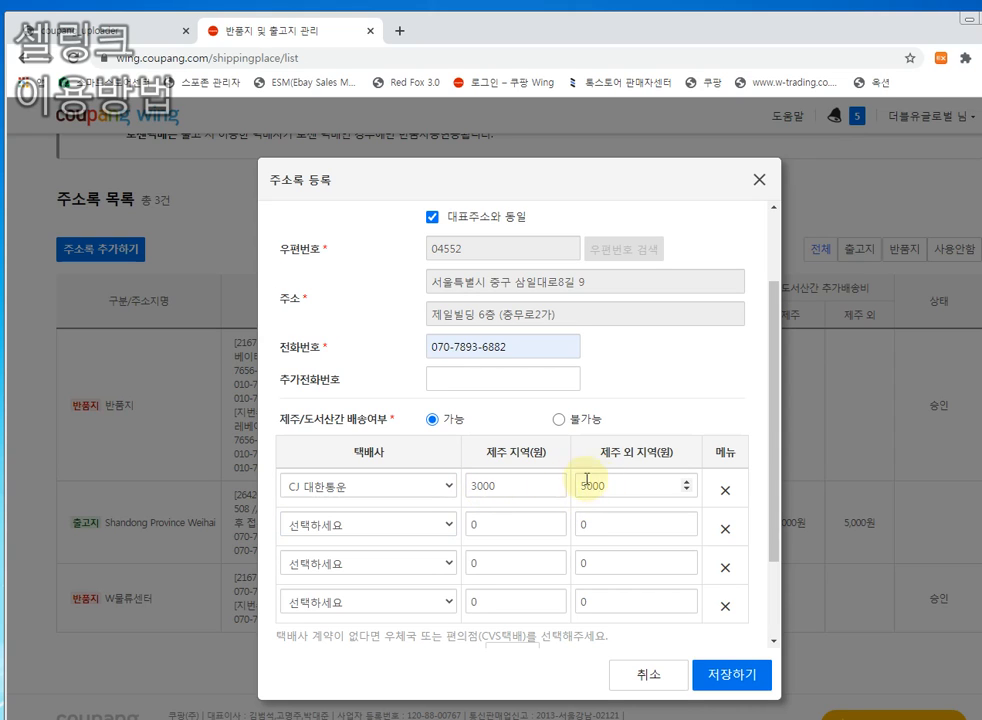
{"action": "left_click", "coordinate": [436, 525]}
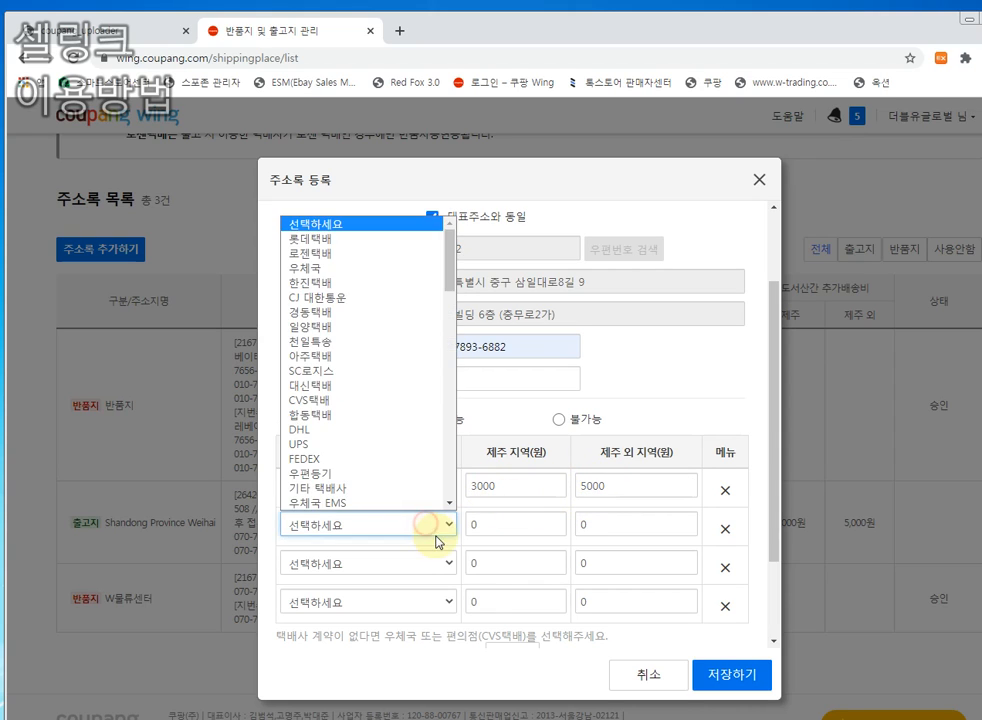
{"action": "left_click", "coordinate": [378, 268]}
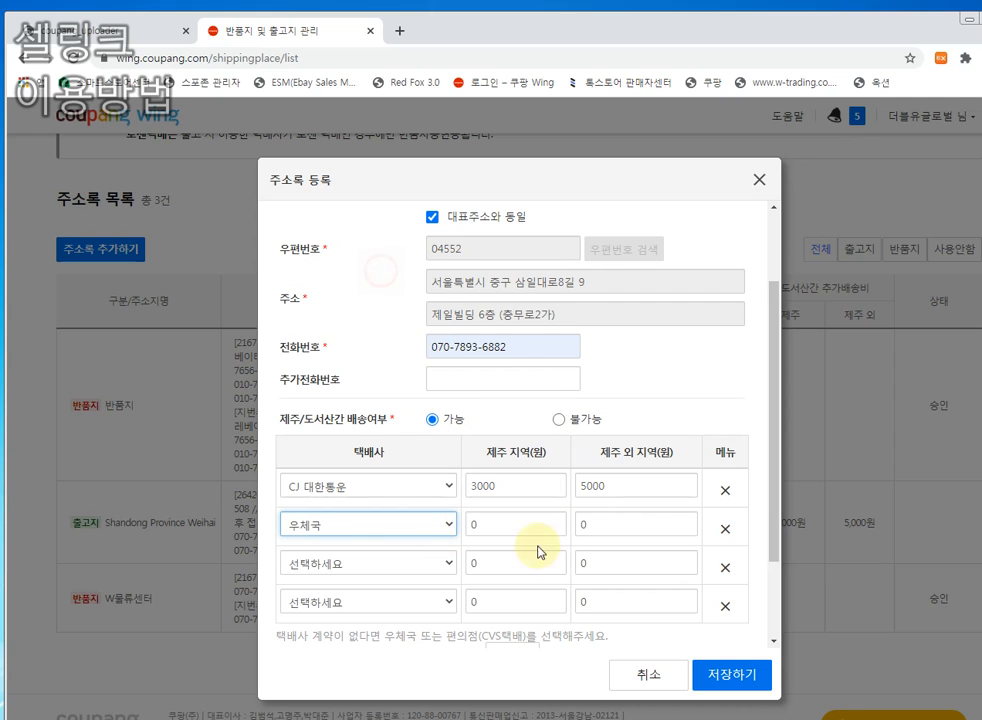
{"action": "left_click", "coordinate": [506, 412]}
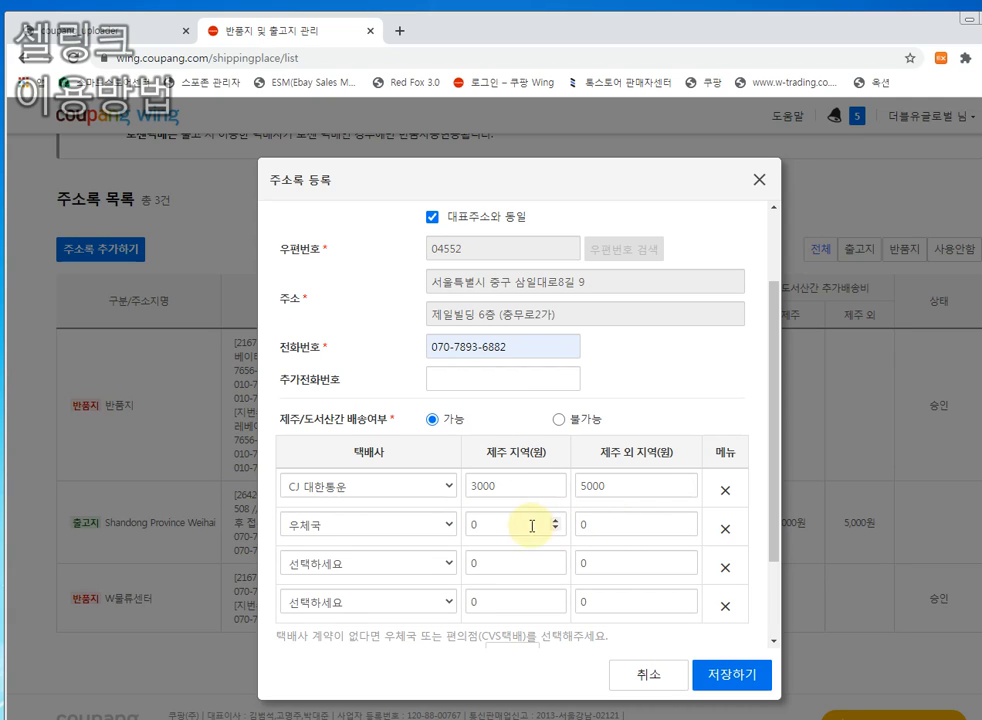
{"action": "left_click", "coordinate": [410, 556]}
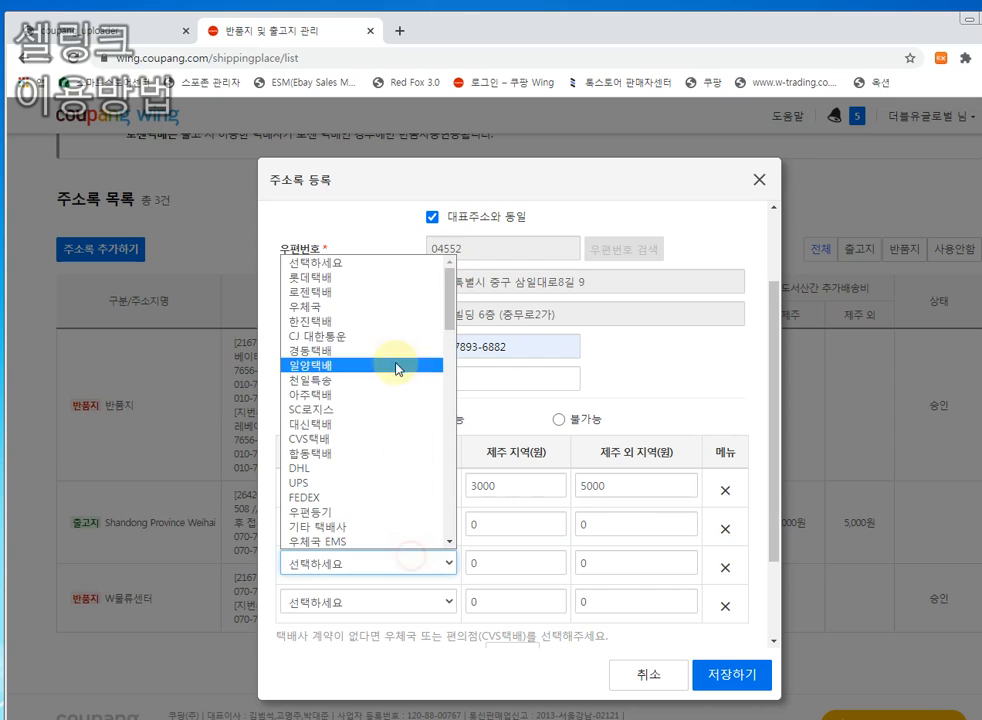
{"action": "left_click", "coordinate": [405, 277]}
Copy the 3000 and 5000 fees from the CJ 대한통운 row into the 롯데택배 row.
{"action": "left_click_drag", "start_coordinate": [500, 487], "coordinate": [452, 482]}
{"action": "key", "text": "ctrl+c"}
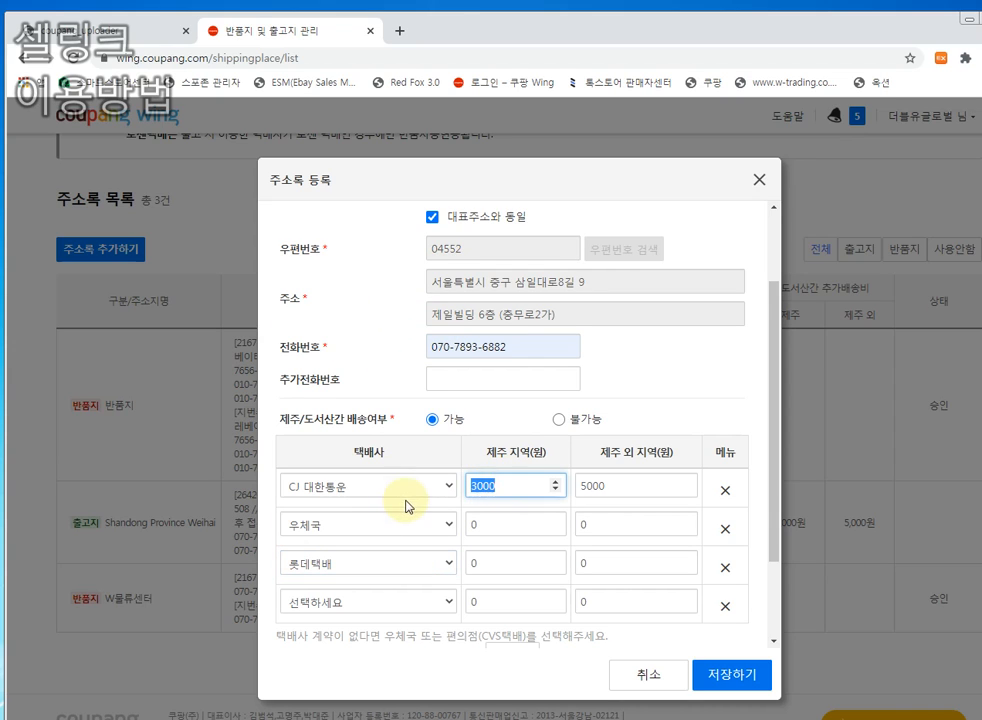
{"action": "left_click", "coordinate": [497, 571]}
{"action": "key", "text": "ctrl+v"}
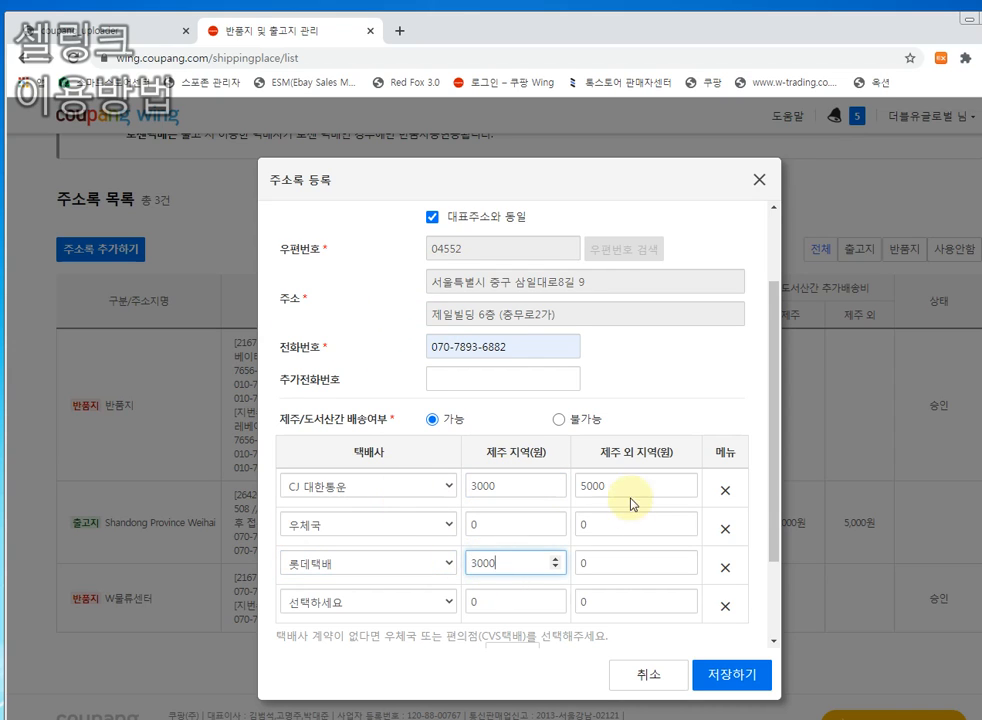
{"action": "left_click_drag", "start_coordinate": [625, 487], "coordinate": [587, 482]}
{"action": "left_click_drag", "start_coordinate": [605, 563], "coordinate": [574, 580]}
{"action": "type", "text": "5000"}
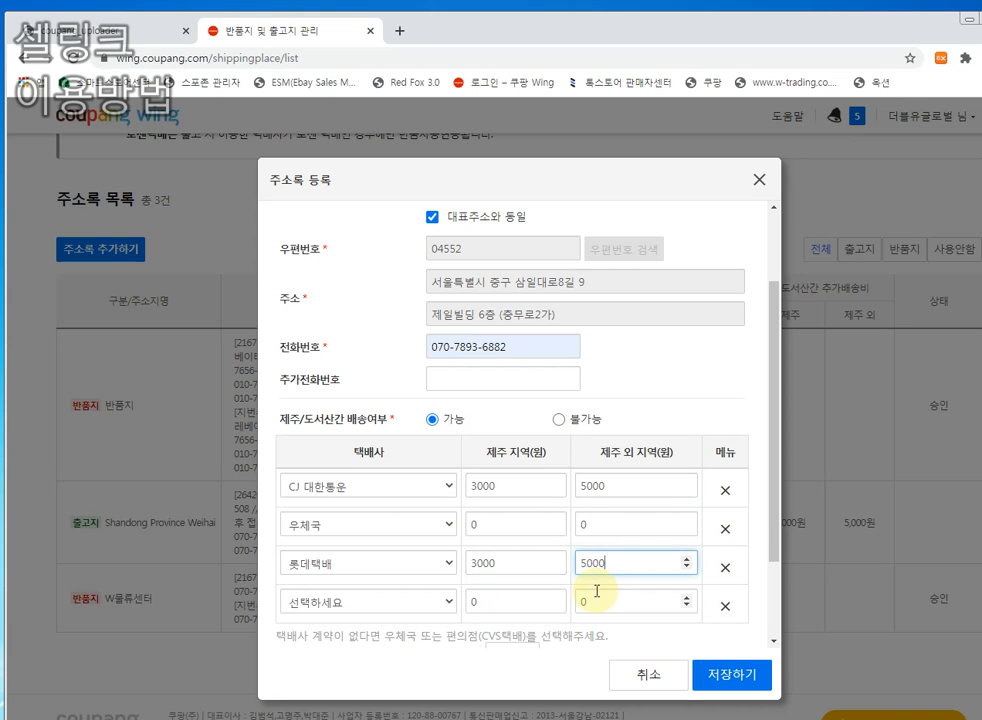
Delete the empty fourth courier row and close the address form without saving.
{"action": "left_click", "coordinate": [401, 603]}
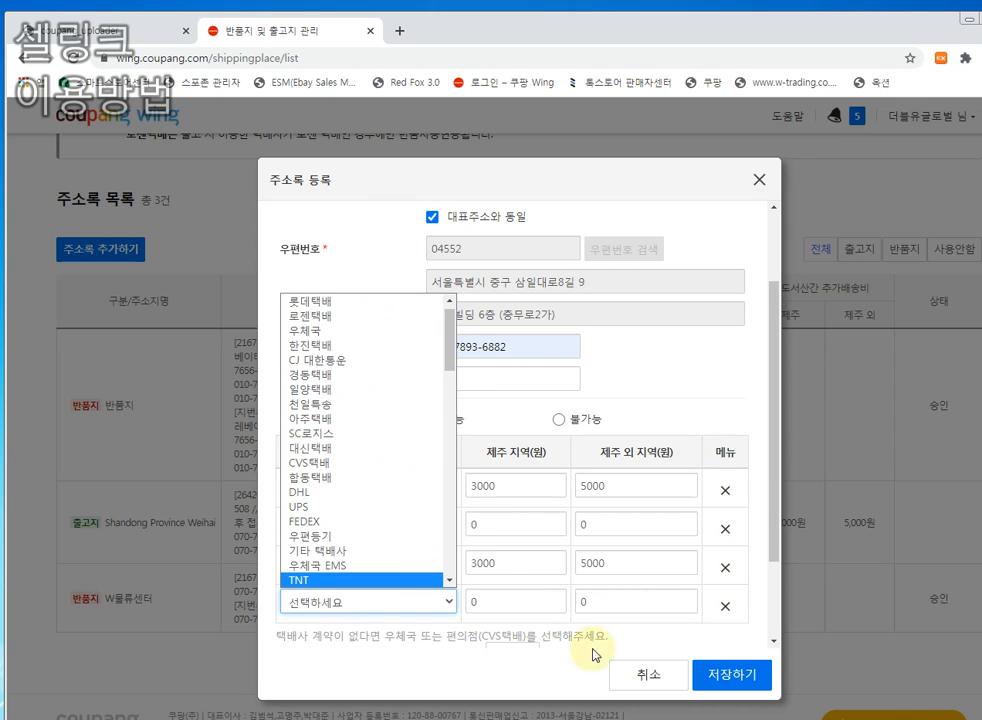
{"action": "left_click", "coordinate": [722, 607]}
{"action": "left_click", "coordinate": [724, 607]}
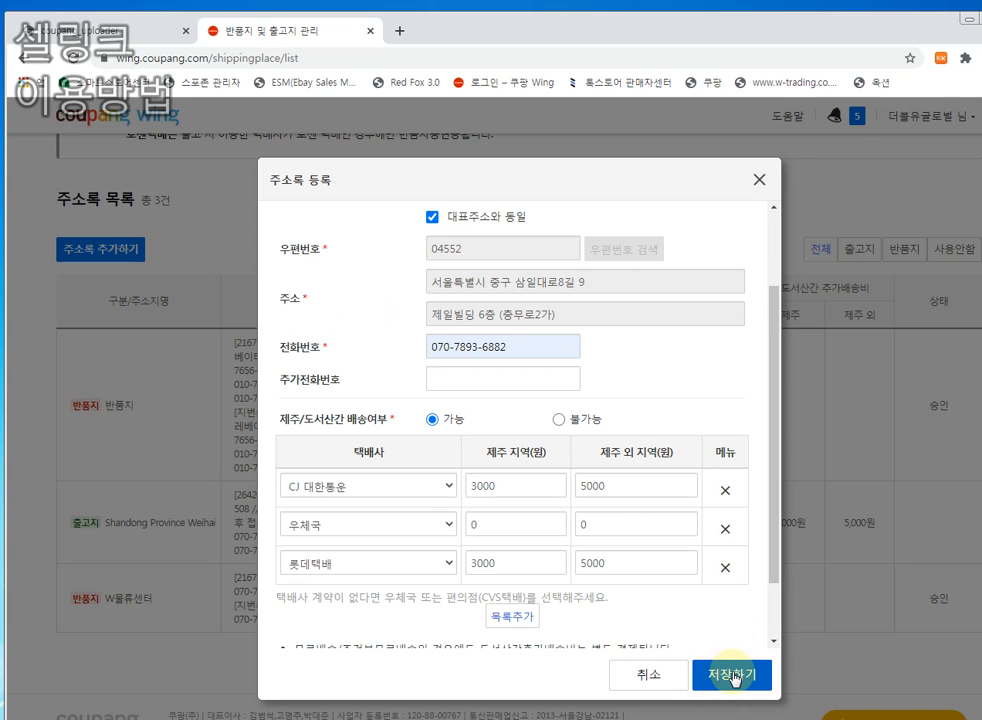
{"action": "left_click", "coordinate": [759, 180]}
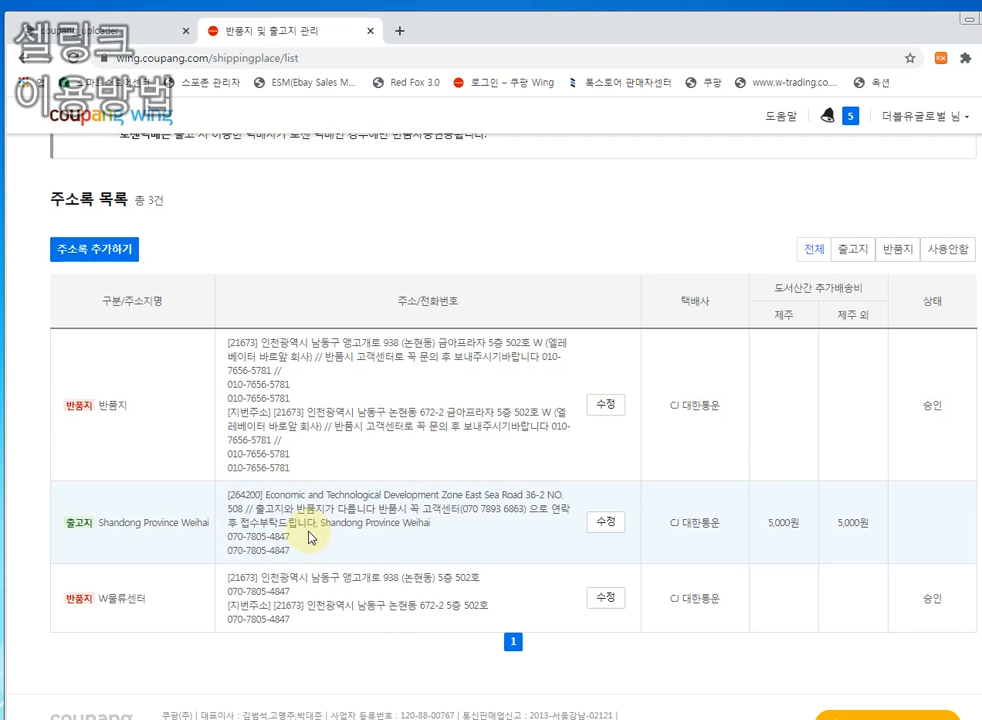
Fill in a new 반품지 return address with the suggested phone number; dismiss the duplicate-address error on saving.
{"action": "left_click", "coordinate": [100, 248]}
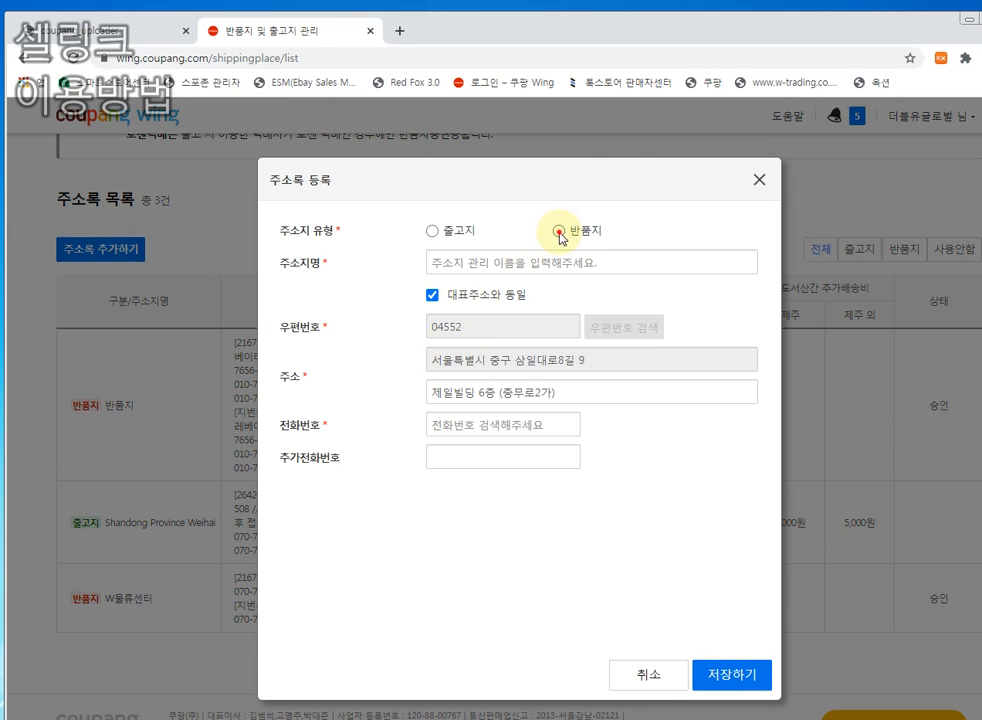
{"action": "left_click", "coordinate": [560, 232]}
{"action": "left_click", "coordinate": [508, 261]}
{"action": "type", "text": "ㅂ"}
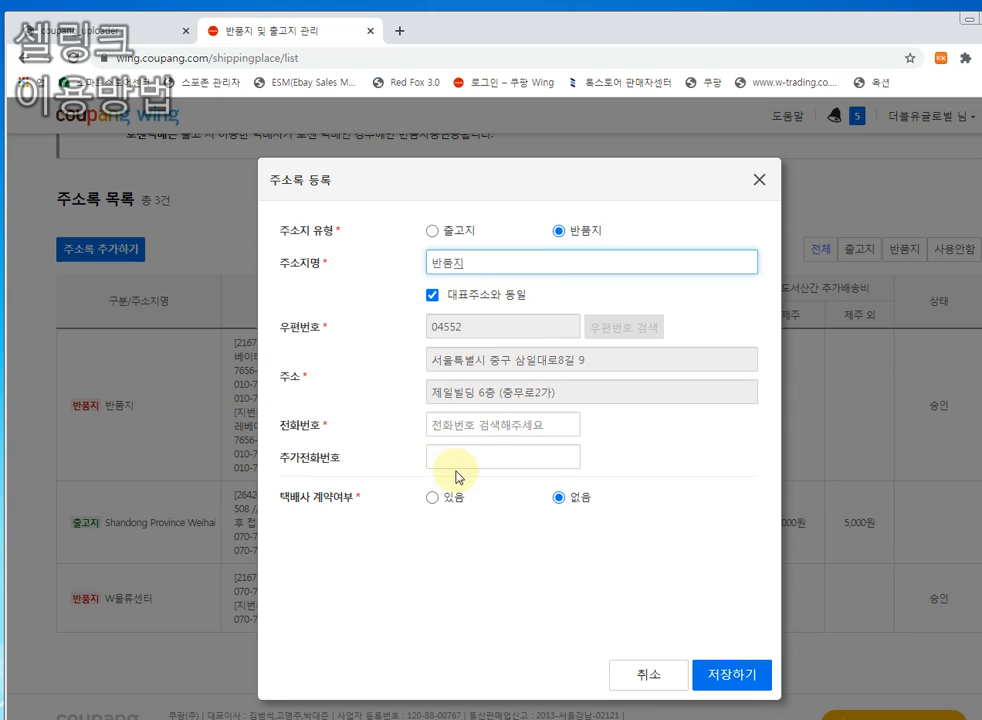
{"action": "left_click", "coordinate": [476, 425]}
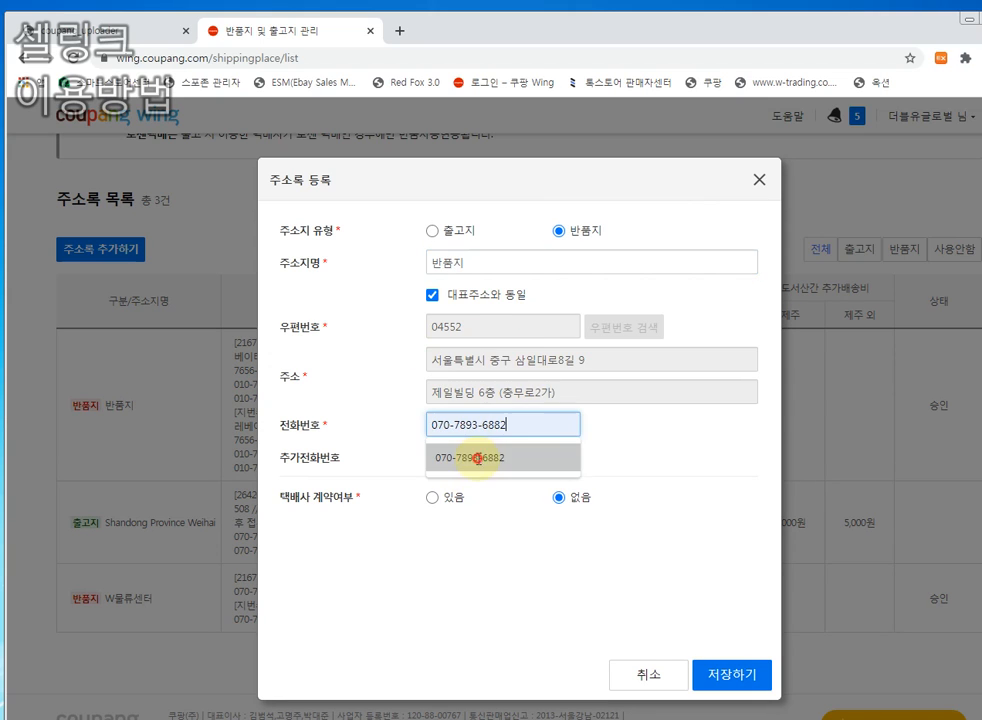
{"action": "left_click", "coordinate": [478, 456]}
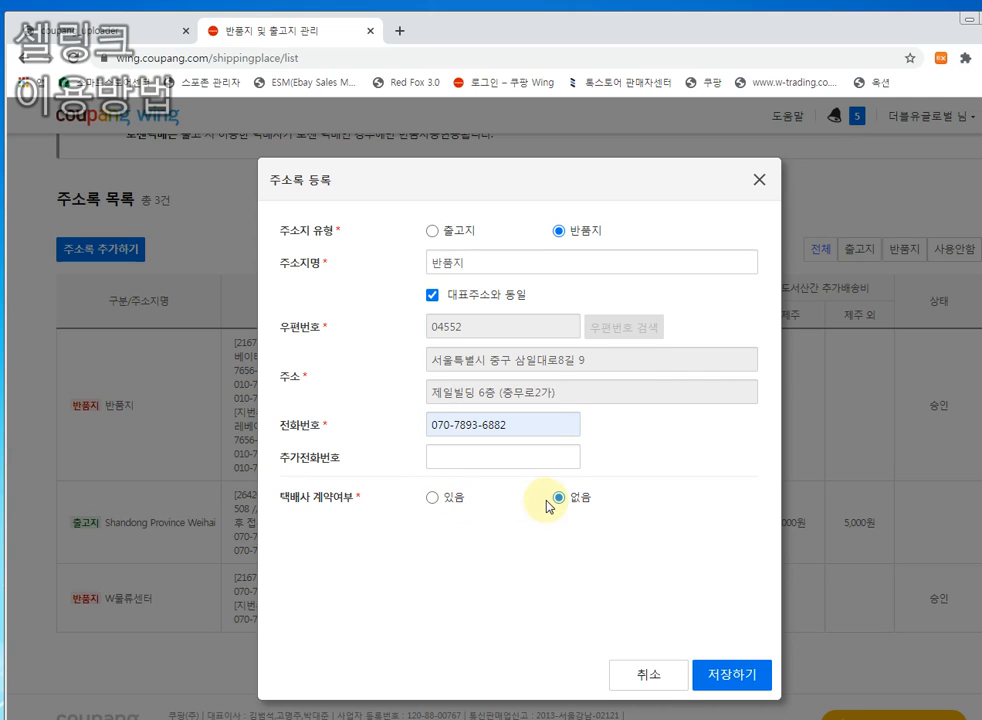
{"action": "left_click", "coordinate": [703, 672]}
{"action": "left_click", "coordinate": [499, 532]}
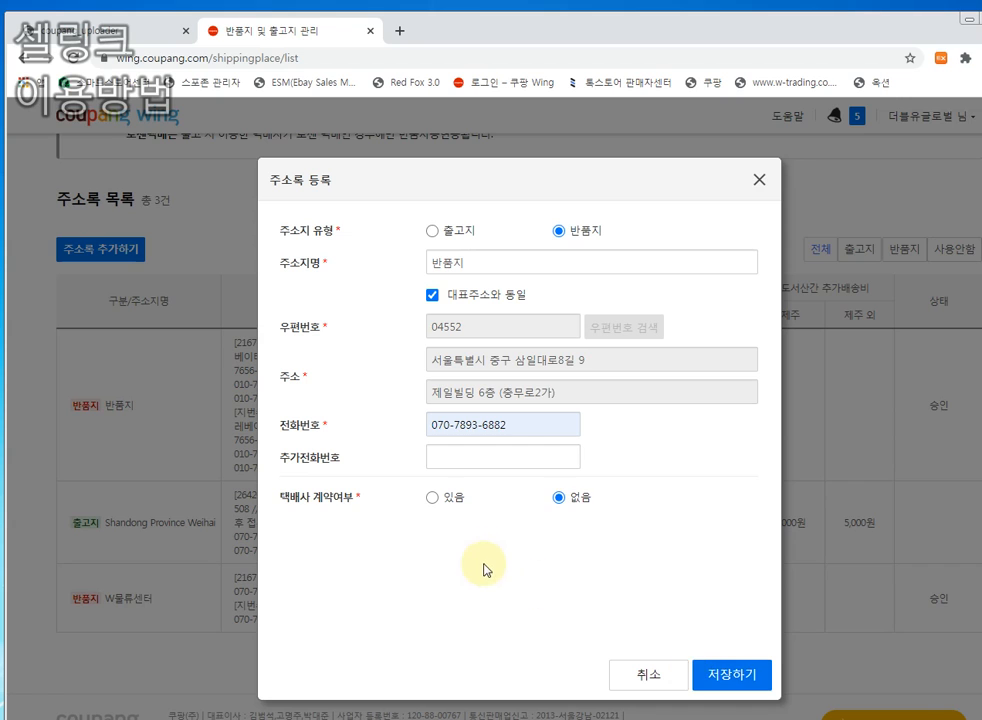
{"action": "left_click", "coordinate": [432, 497]}
{"action": "scroll", "coordinate": [440, 480], "scroll_direction": "down", "scroll_amount": 5}
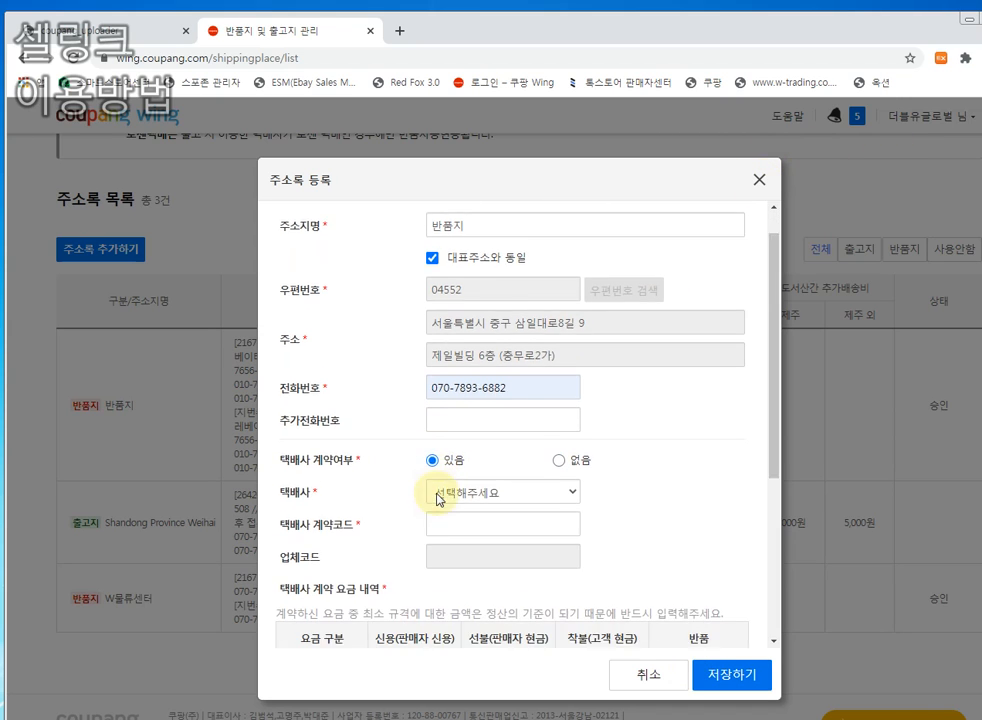
{"action": "scroll", "coordinate": [505, 411], "scroll_direction": "down", "scroll_amount": 1}
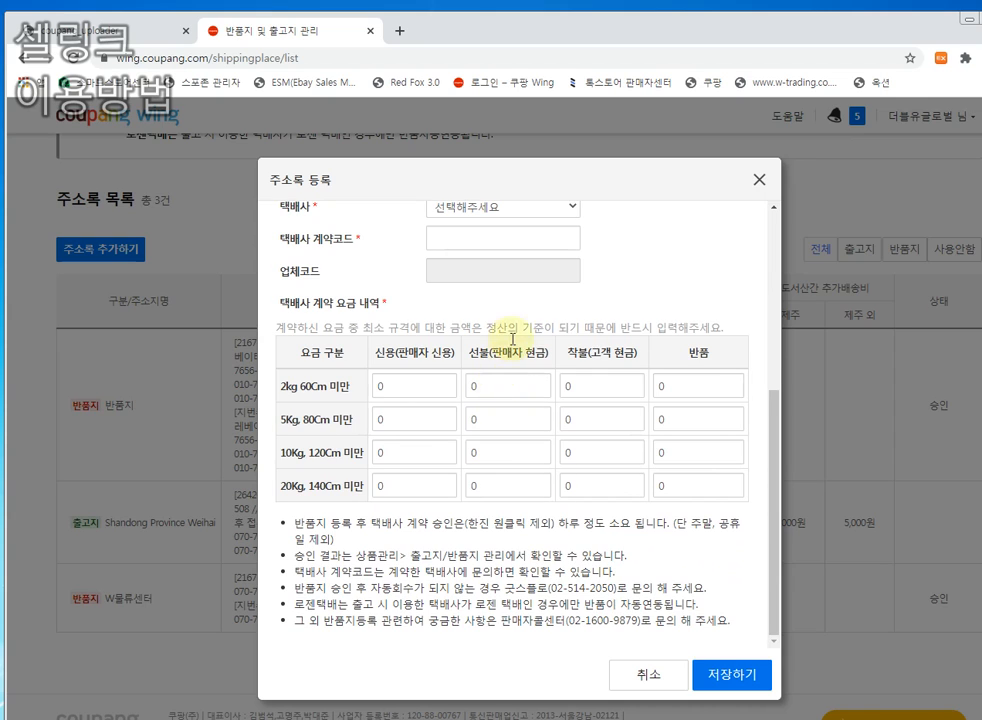
{"action": "scroll", "coordinate": [520, 351], "scroll_direction": "up", "scroll_amount": 1}
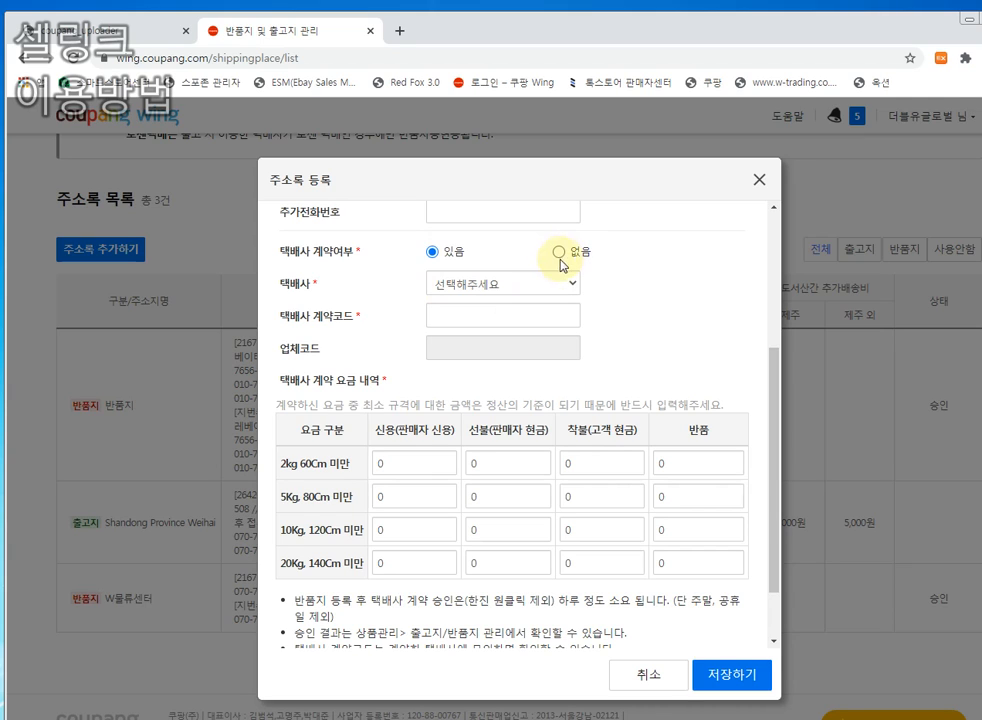
{"action": "left_click", "coordinate": [533, 283]}
{"action": "left_click", "coordinate": [506, 319]}
{"action": "left_click", "coordinate": [460, 316]}
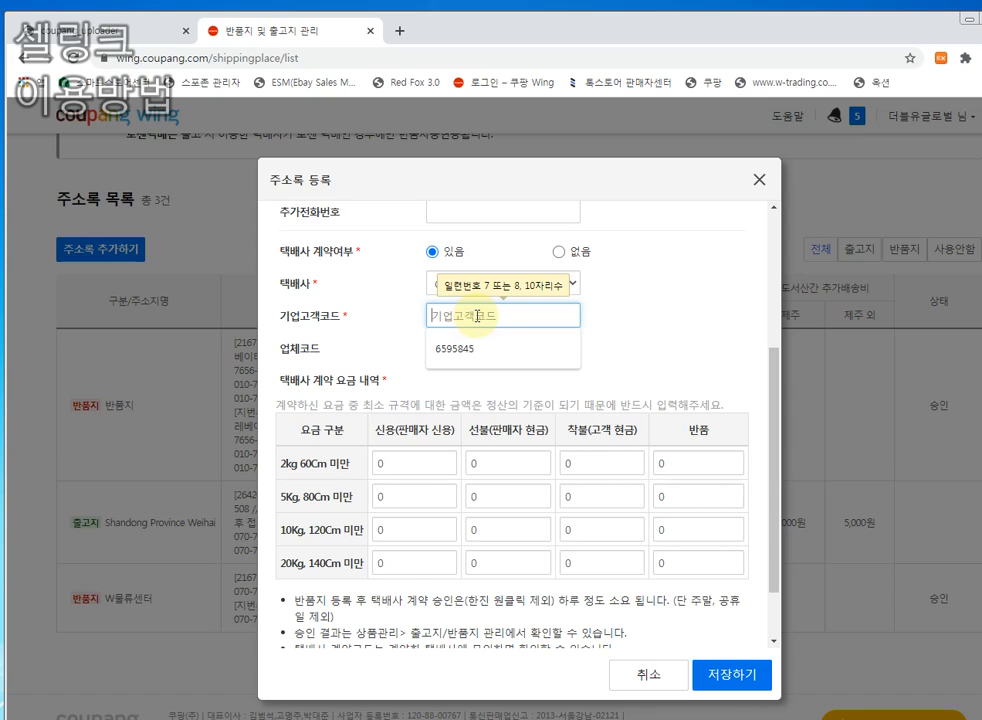
{"action": "type", "text": "659564"}
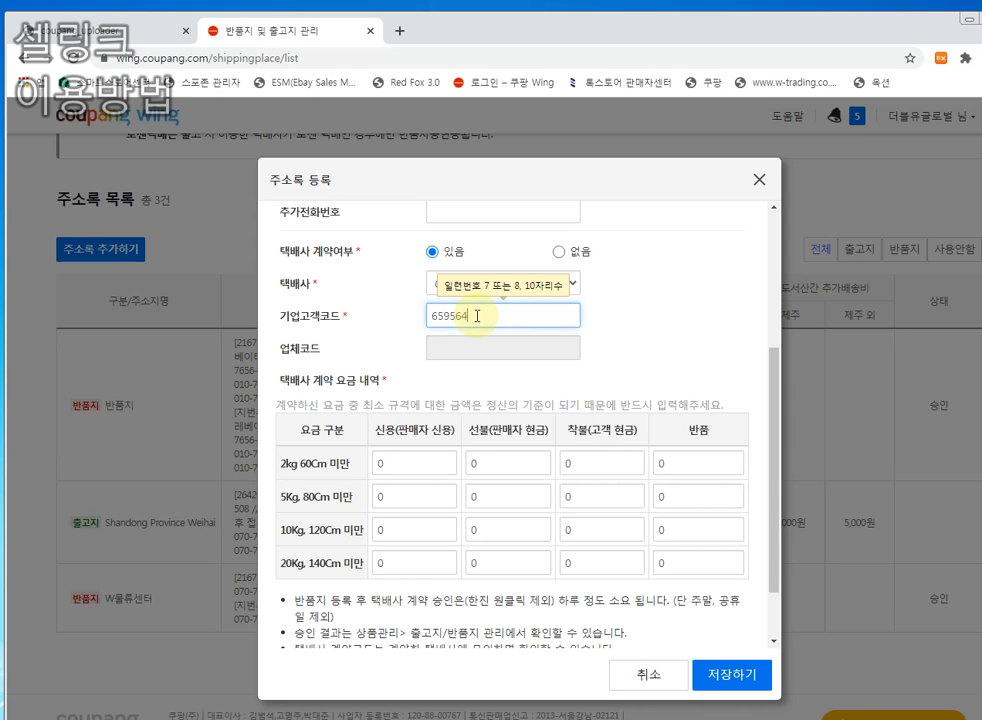
{"action": "left_click", "coordinate": [676, 329]}
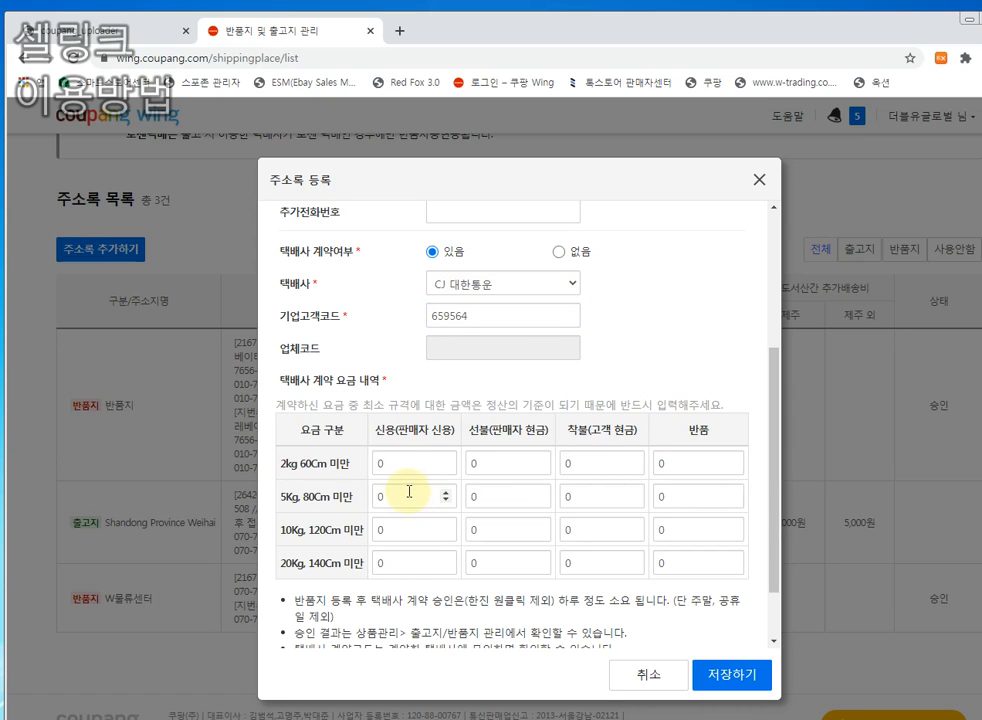
Enter 2500 in all four 2kg 60Cm fee columns and close the registration form.
{"action": "left_click_drag", "start_coordinate": [395, 465], "coordinate": [362, 473]}
{"action": "key", "text": "ctrl+c"}
{"action": "key", "text": "Tab"}
{"action": "key", "text": "ctrl+v"}
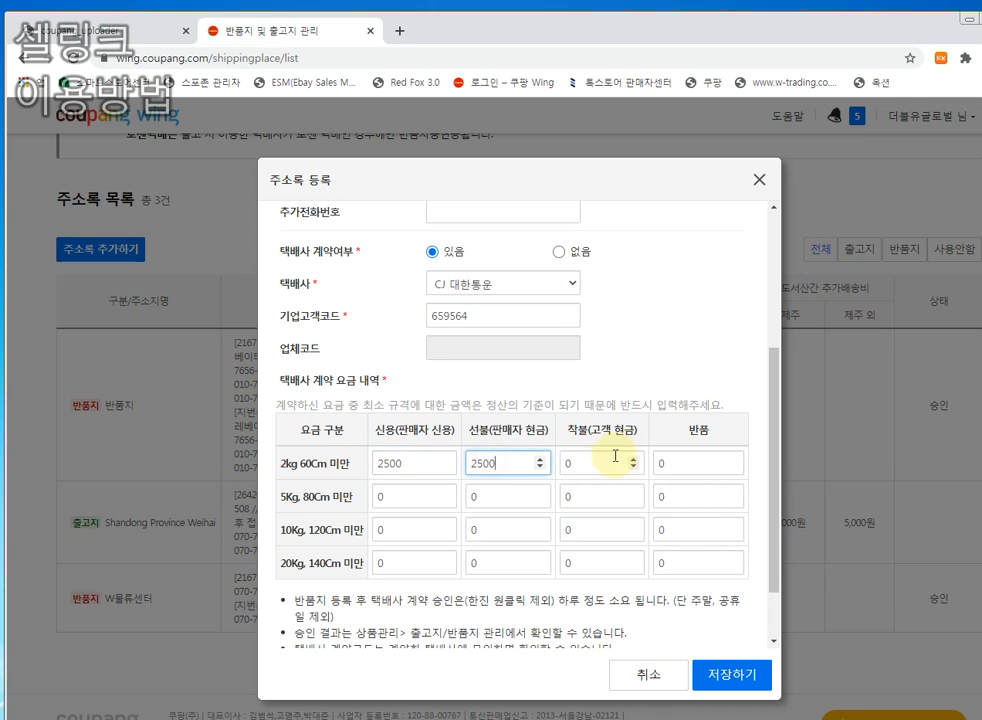
{"action": "key", "text": "Tab"}
{"action": "key", "text": "ctrl+v"}
{"action": "key", "text": "Tab"}
{"action": "key", "text": "ctrl+v"}
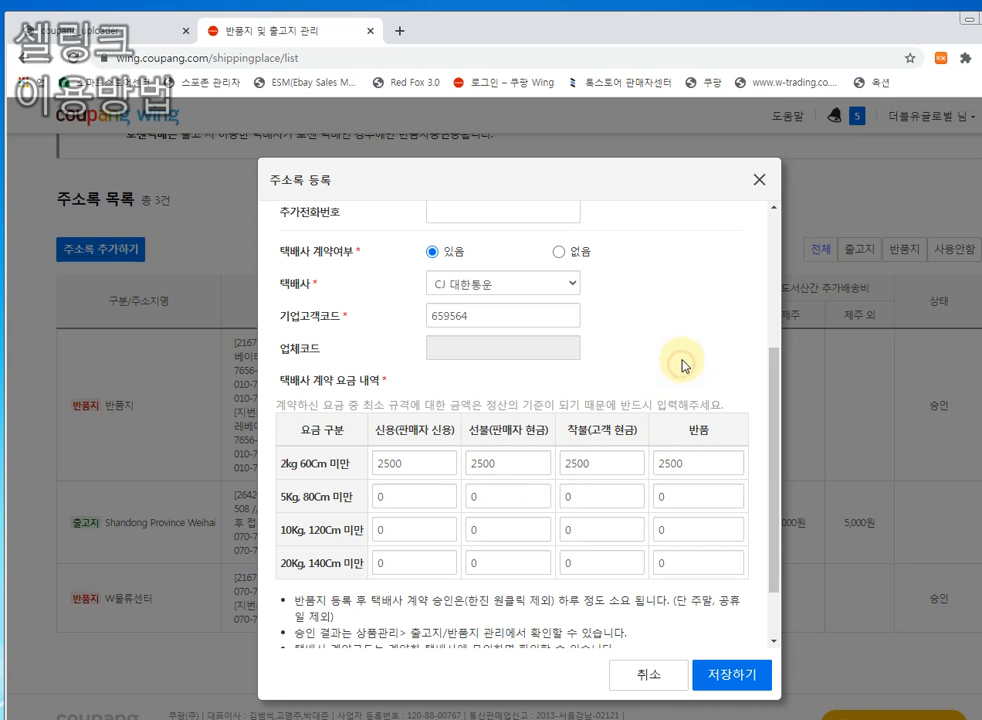
{"action": "scroll", "coordinate": [566, 420], "scroll_direction": "up", "scroll_amount": 2}
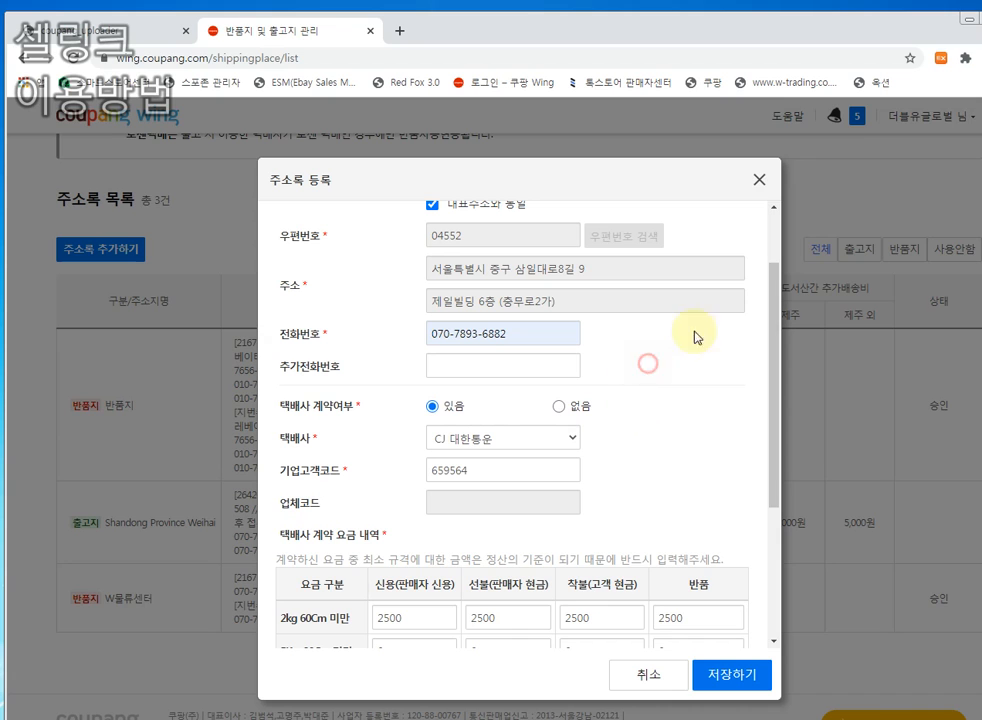
{"action": "left_click", "coordinate": [760, 181]}
Discard the address entry, scroll the three-address list, and open the seller account menu.
{"action": "left_click", "coordinate": [581, 210]}
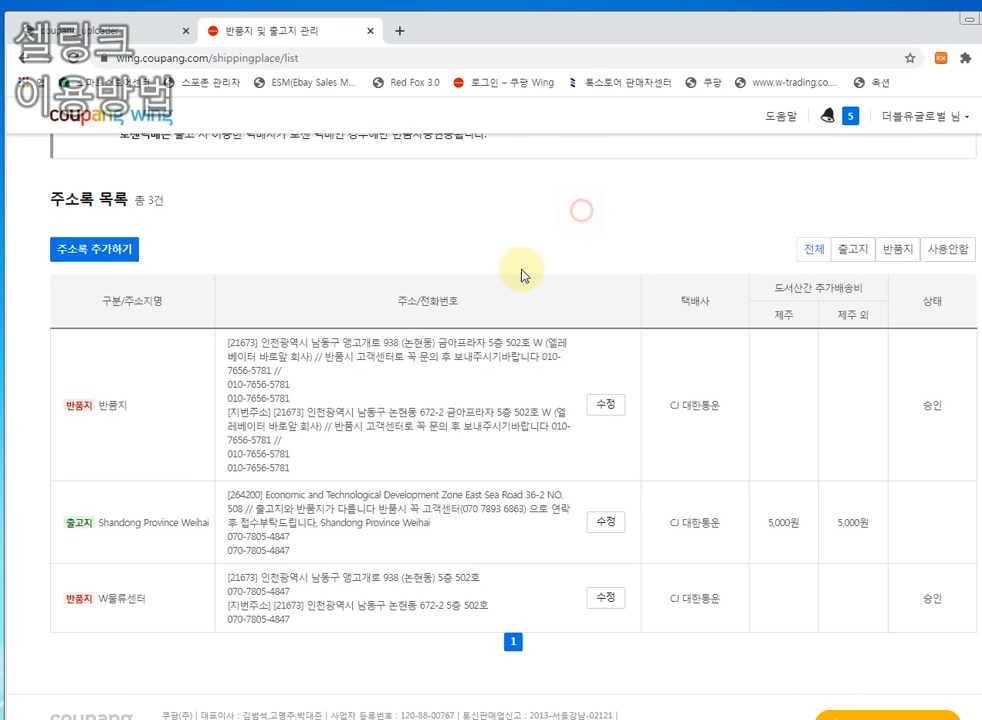
{"action": "left_click", "coordinate": [445, 243]}
{"action": "scroll", "coordinate": [435, 260], "scroll_direction": "up", "scroll_amount": 3}
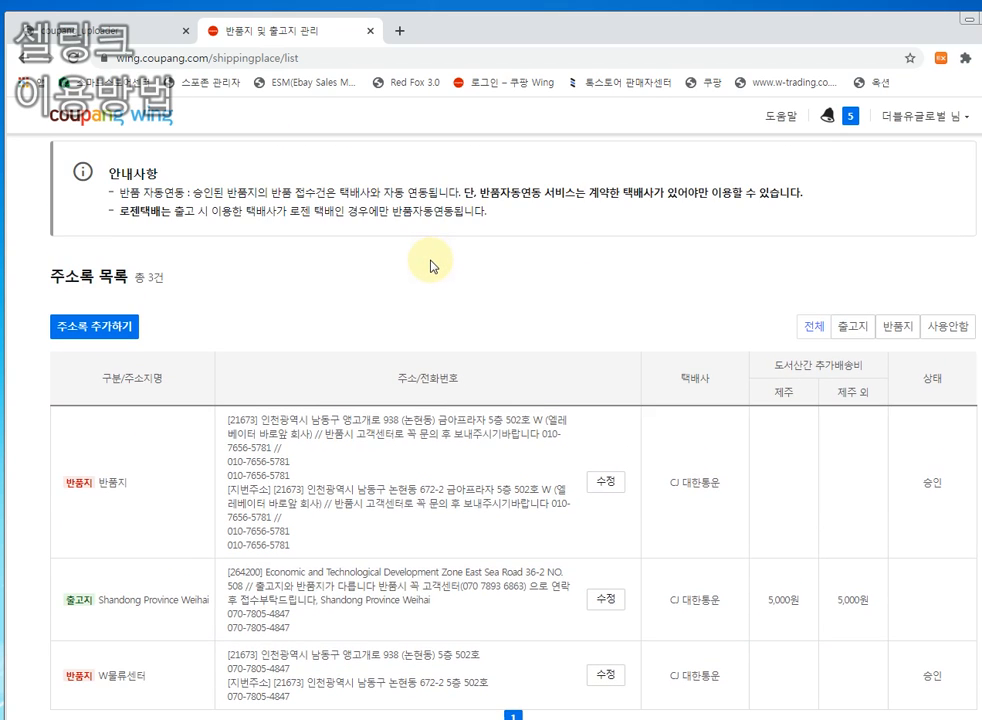
{"action": "scroll", "coordinate": [415, 313], "scroll_direction": "down", "scroll_amount": 2}
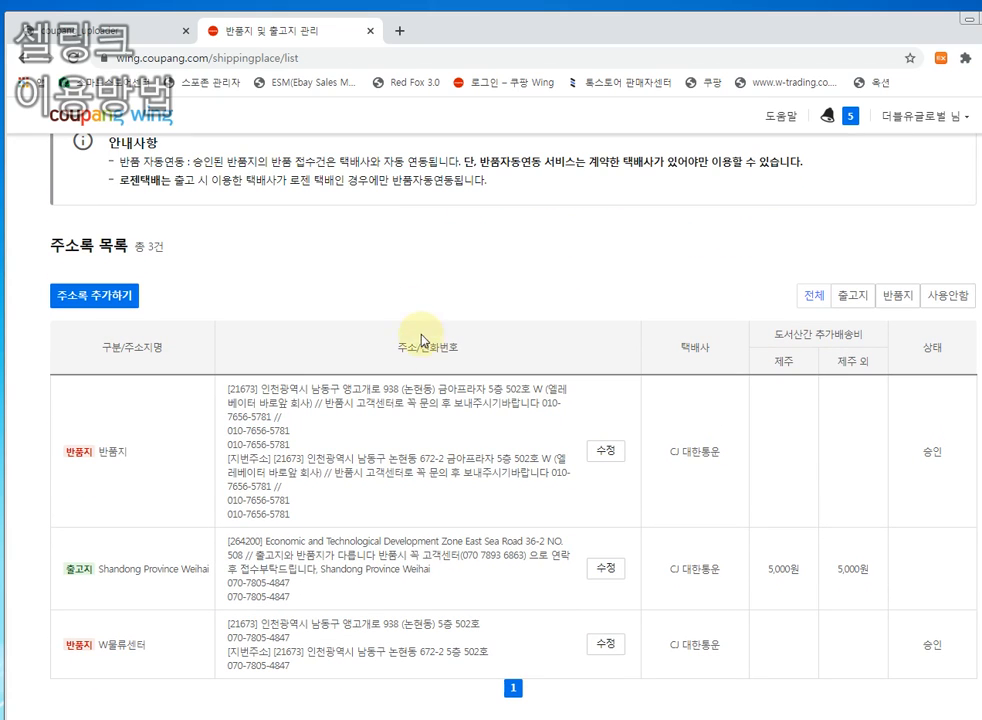
{"action": "scroll", "coordinate": [460, 402], "scroll_direction": "up", "scroll_amount": 1}
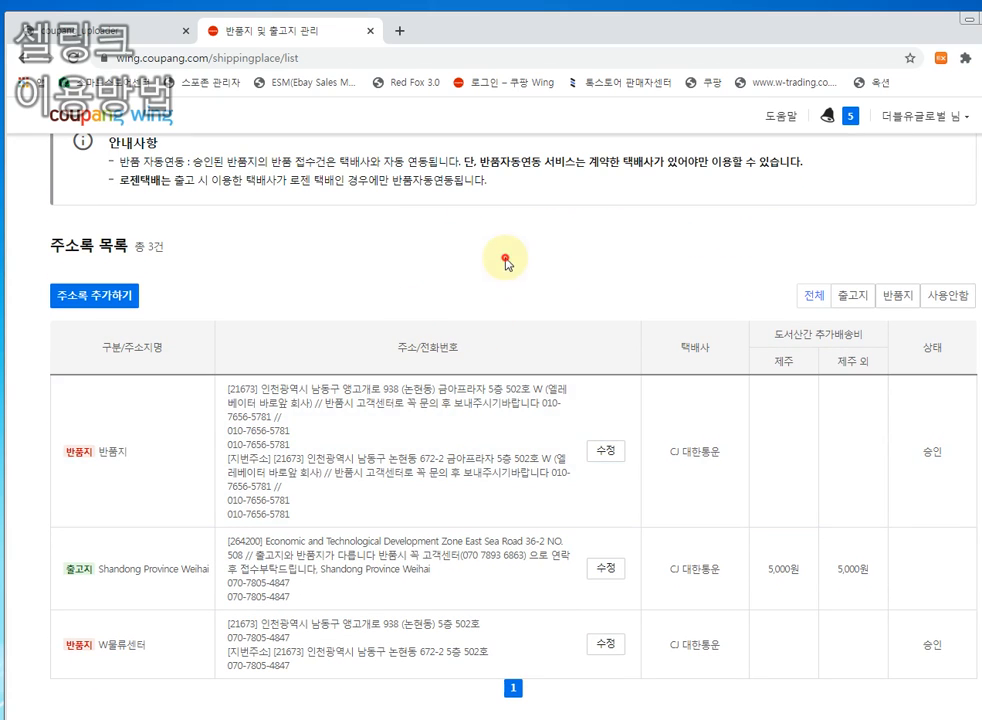
{"action": "scroll", "coordinate": [504, 267], "scroll_direction": "up", "scroll_amount": 1}
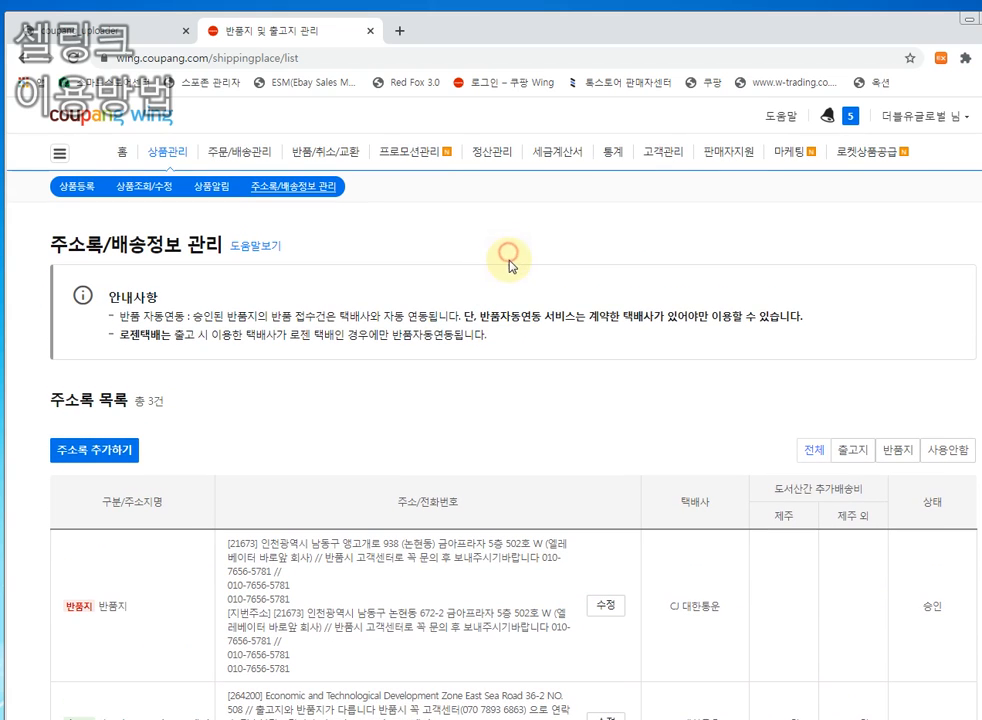
{"action": "left_click", "coordinate": [916, 120]}
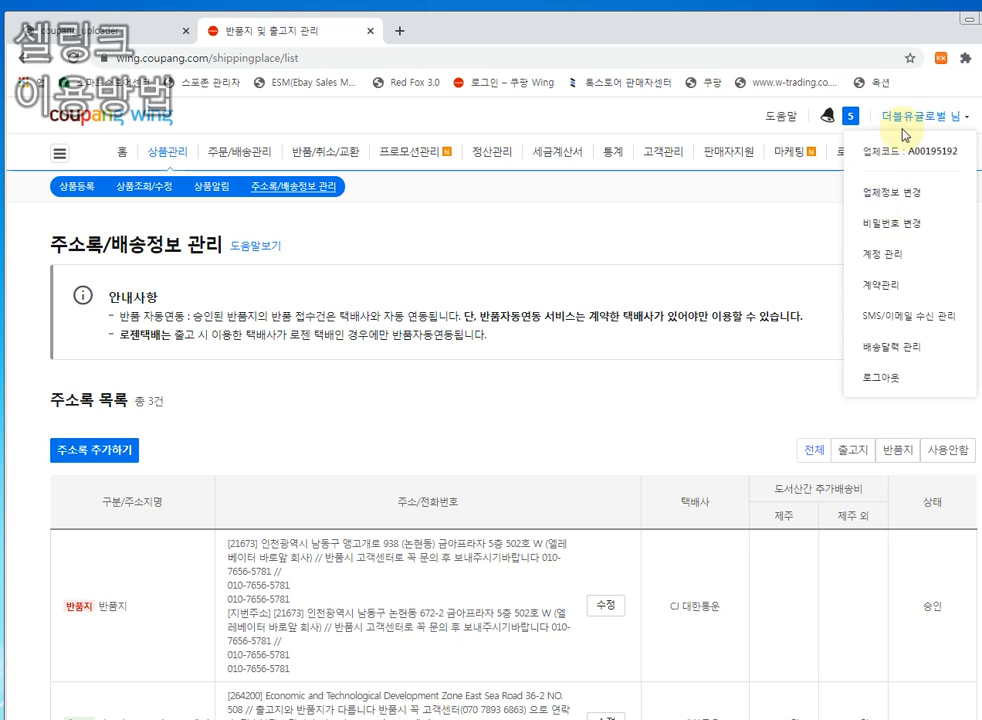
Open 업체정보 변경 and confirm the saved account password to get past the check.
{"action": "left_click", "coordinate": [895, 200]}
{"action": "left_click", "coordinate": [368, 334]}
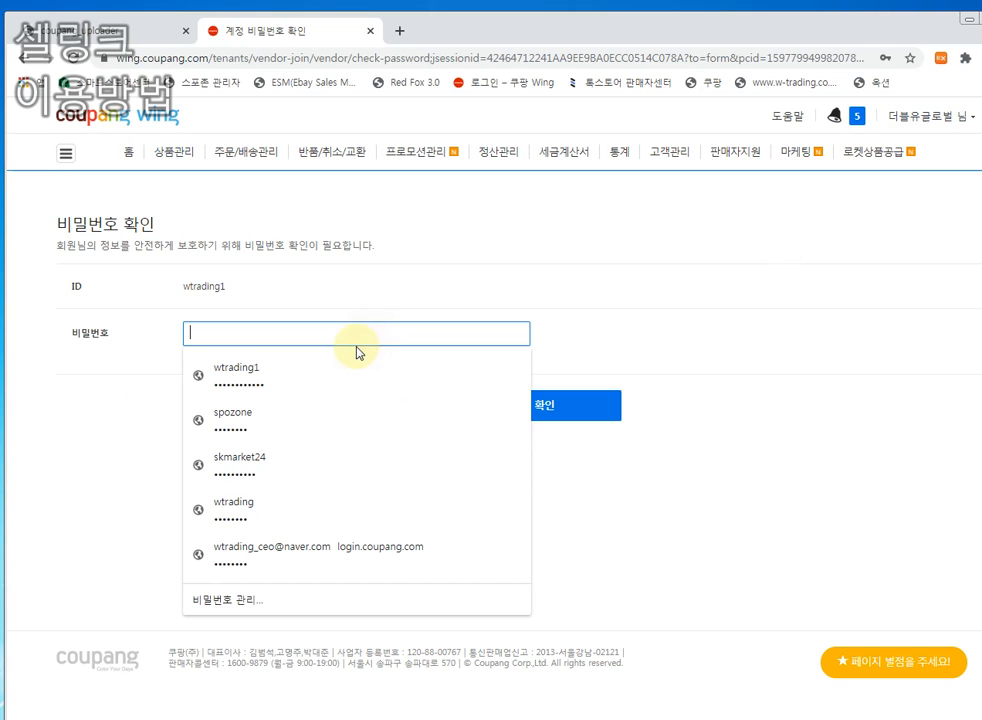
{"action": "left_click", "coordinate": [309, 377]}
{"action": "left_click", "coordinate": [603, 402]}
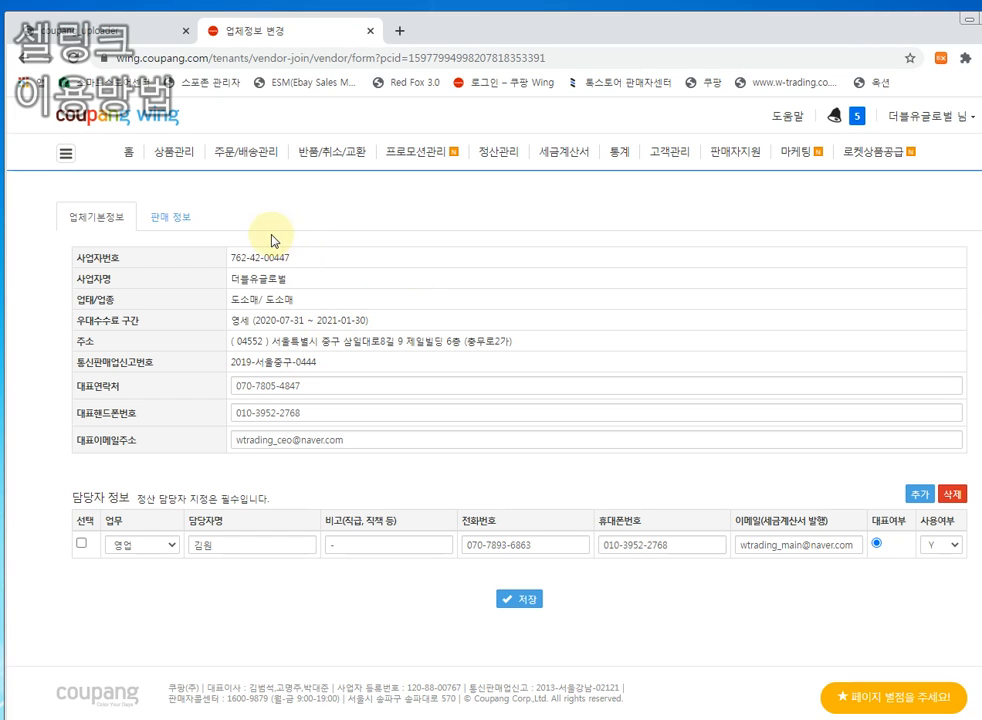
Show the 판매 정보 tab and scroll to the OPEN API 키 발급 section.
{"action": "left_click", "coordinate": [158, 222]}
{"action": "scroll", "coordinate": [484, 312], "scroll_direction": "down", "scroll_amount": 4}
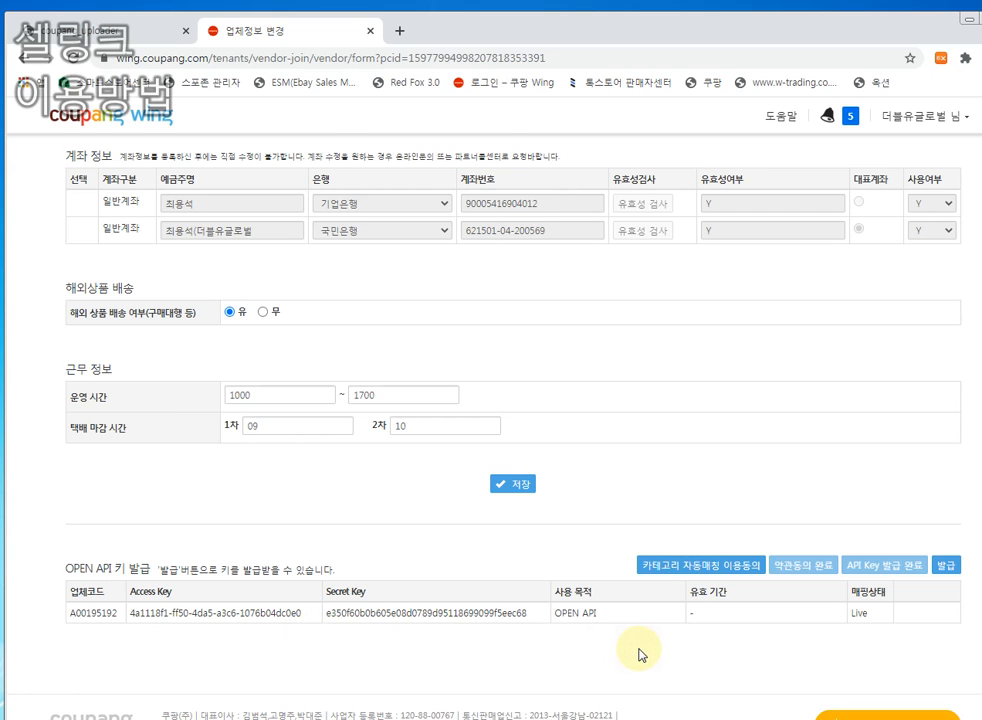
{"action": "scroll", "coordinate": [640, 649], "scroll_direction": "up", "scroll_amount": 2}
{"action": "scroll", "coordinate": [645, 609], "scroll_direction": "down", "scroll_amount": 2}
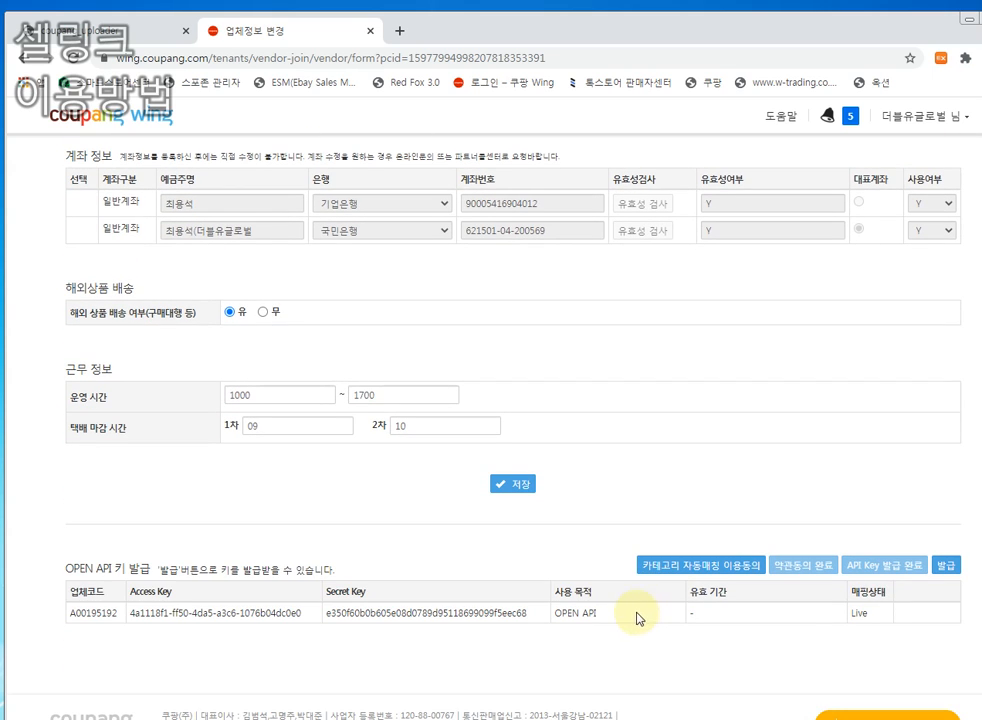
{"action": "scroll", "coordinate": [605, 618], "scroll_direction": "up", "scroll_amount": 1}
{"action": "scroll", "coordinate": [597, 590], "scroll_direction": "up", "scroll_amount": 5}
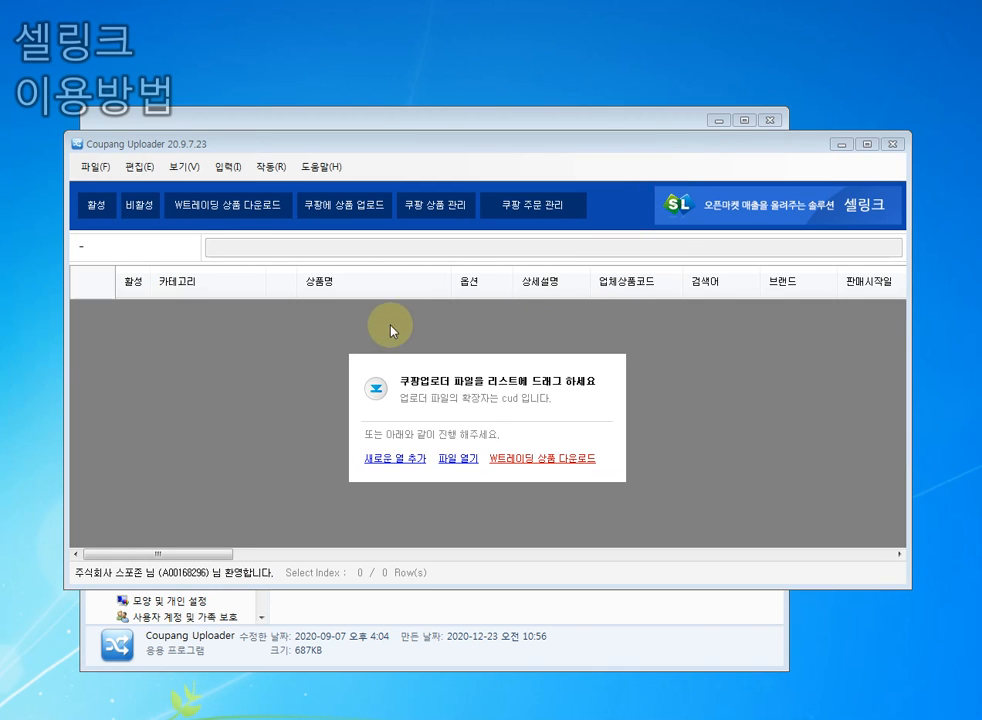
Bring the Coupang Uploader window to the front, move it up slightly, and open the 편집(E) menu.
{"action": "left_click", "coordinate": [220, 354]}
{"action": "left_click_drag", "start_coordinate": [380, 151], "coordinate": [383, 139]}
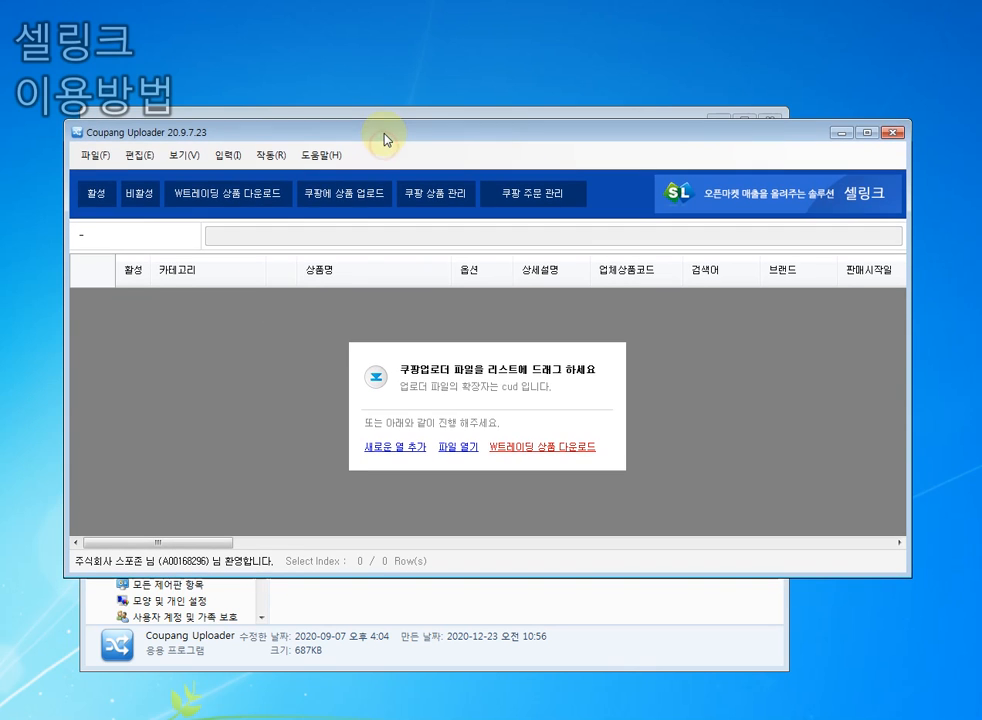
{"action": "left_click", "coordinate": [142, 158]}
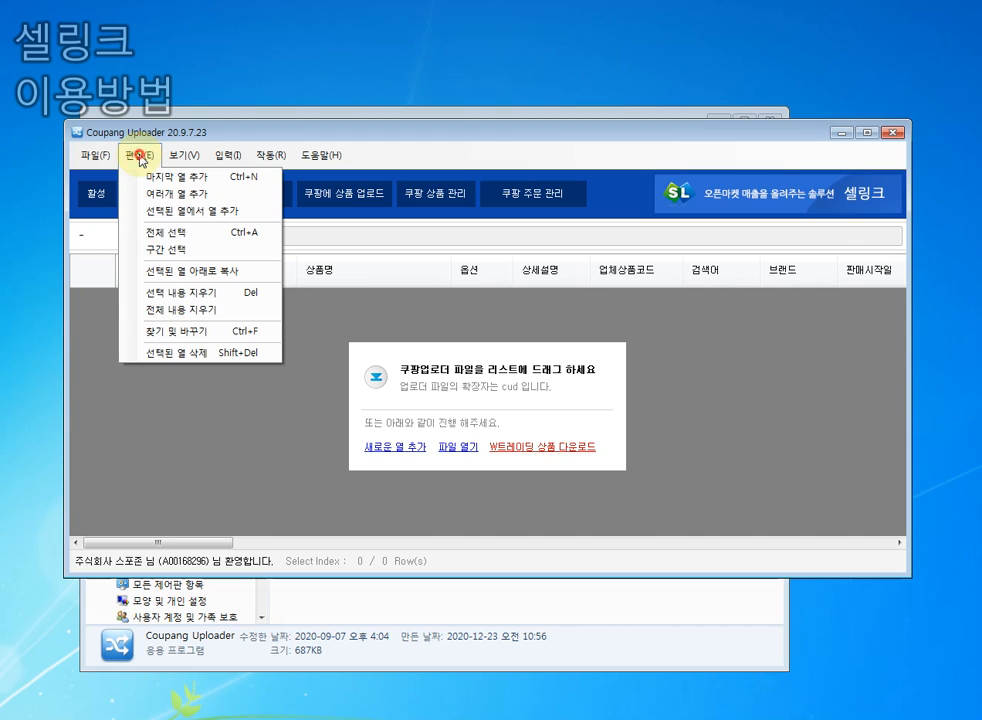
{"action": "mouse_move", "coordinate": [182, 158]}
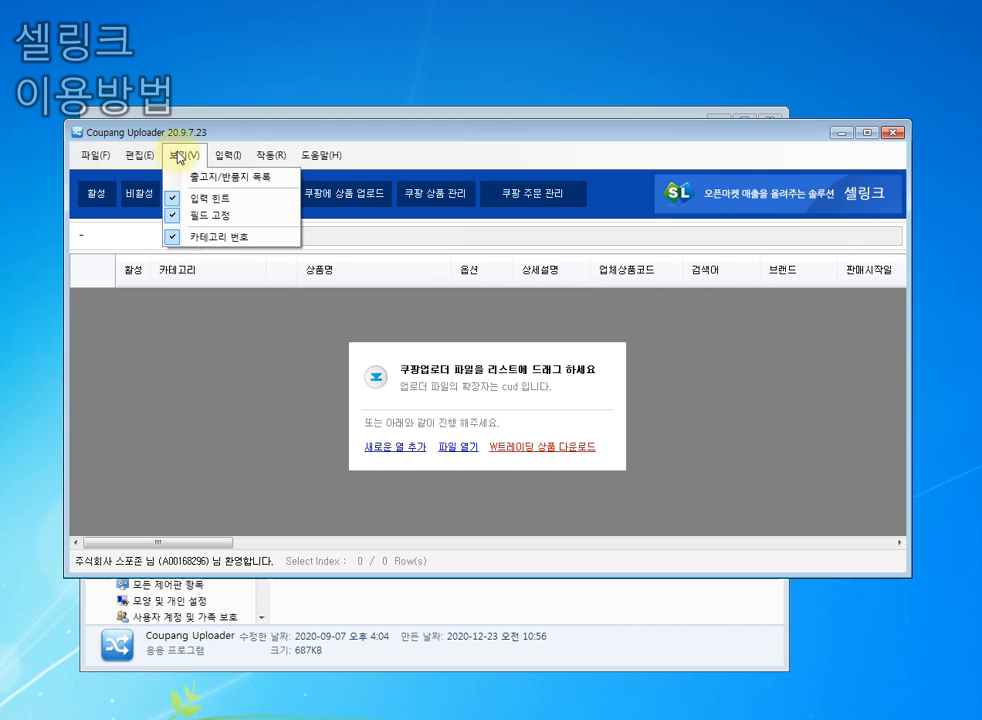
Open 출고지/반품지 목록, review locations 2245478, 2475173 and 2258186, and place a blank Notepad at right.
{"action": "left_click", "coordinate": [211, 178]}
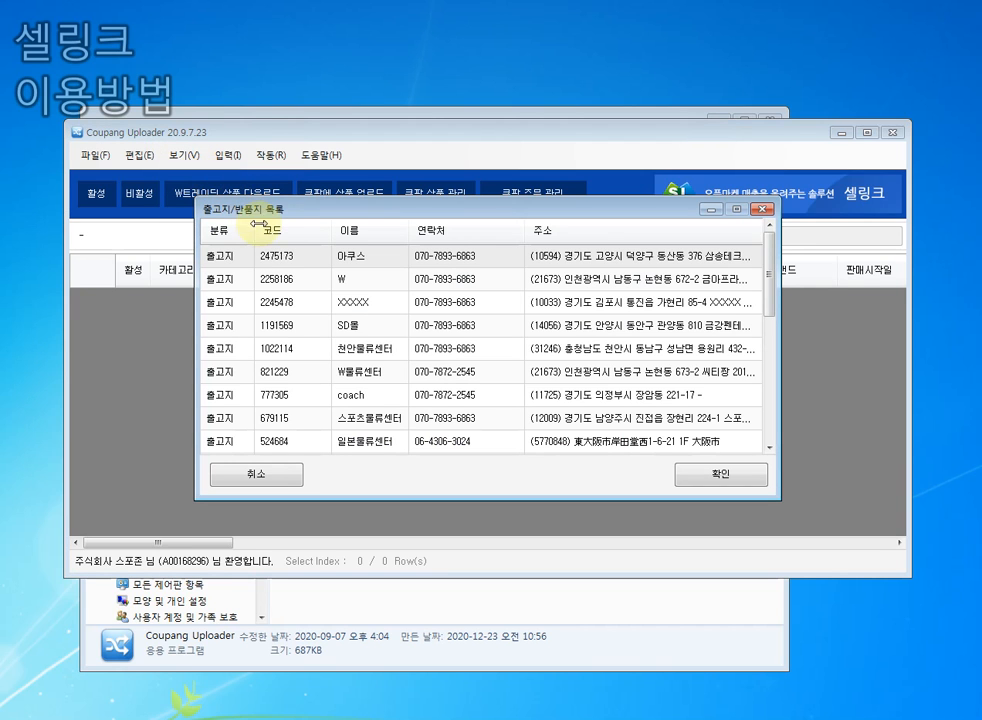
{"action": "left_click", "coordinate": [342, 315]}
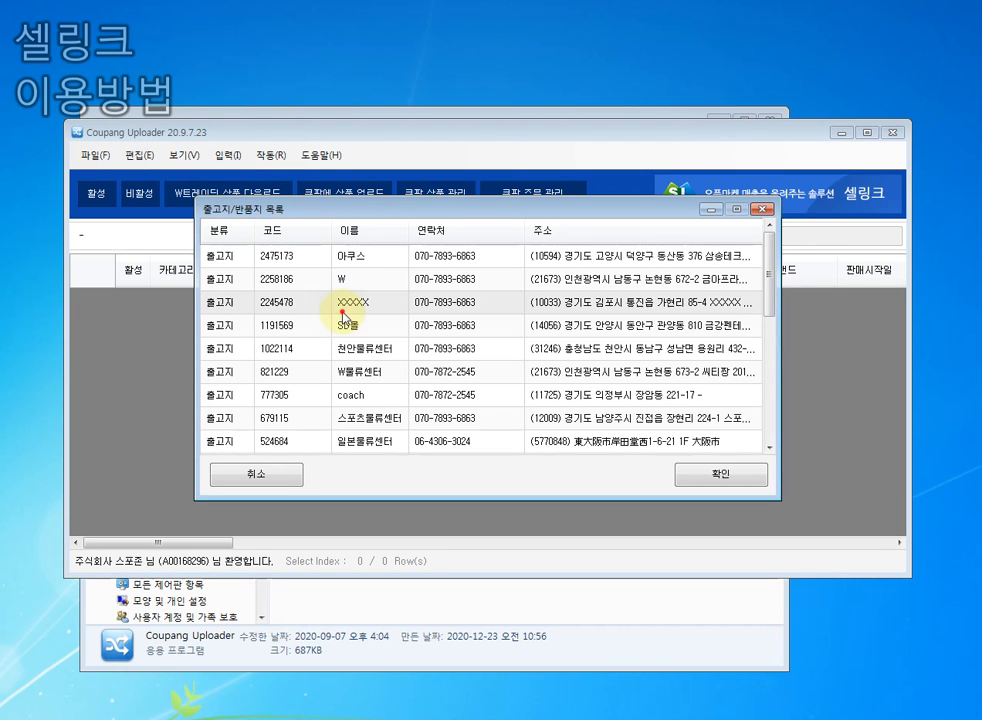
{"action": "left_click", "coordinate": [297, 259]}
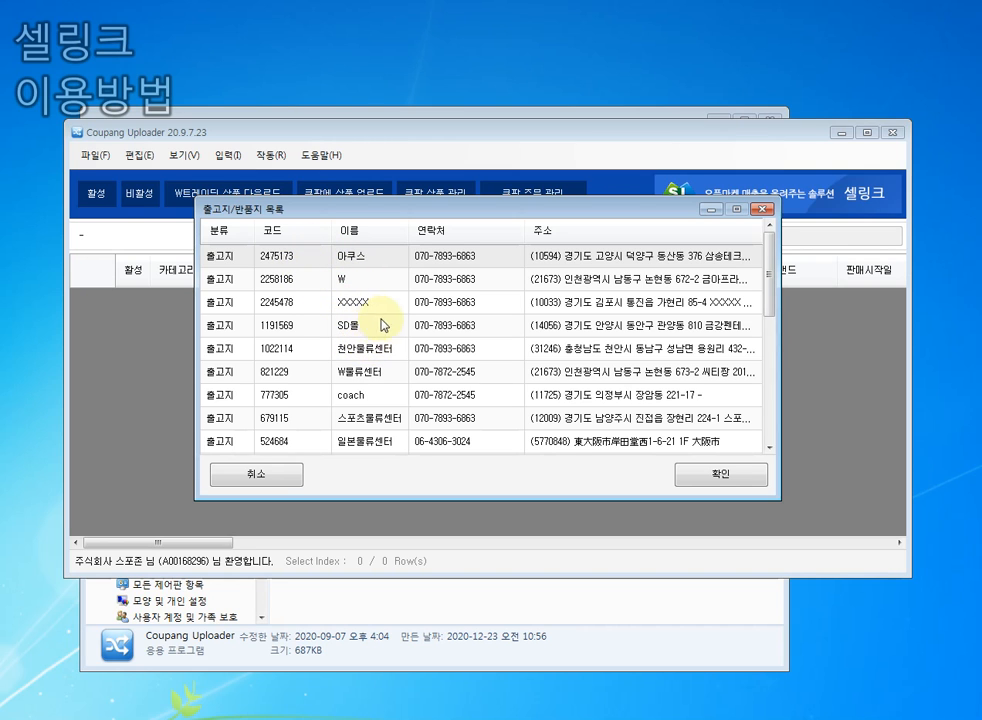
{"action": "left_click_drag", "start_coordinate": [421, 217], "coordinate": [384, 256]}
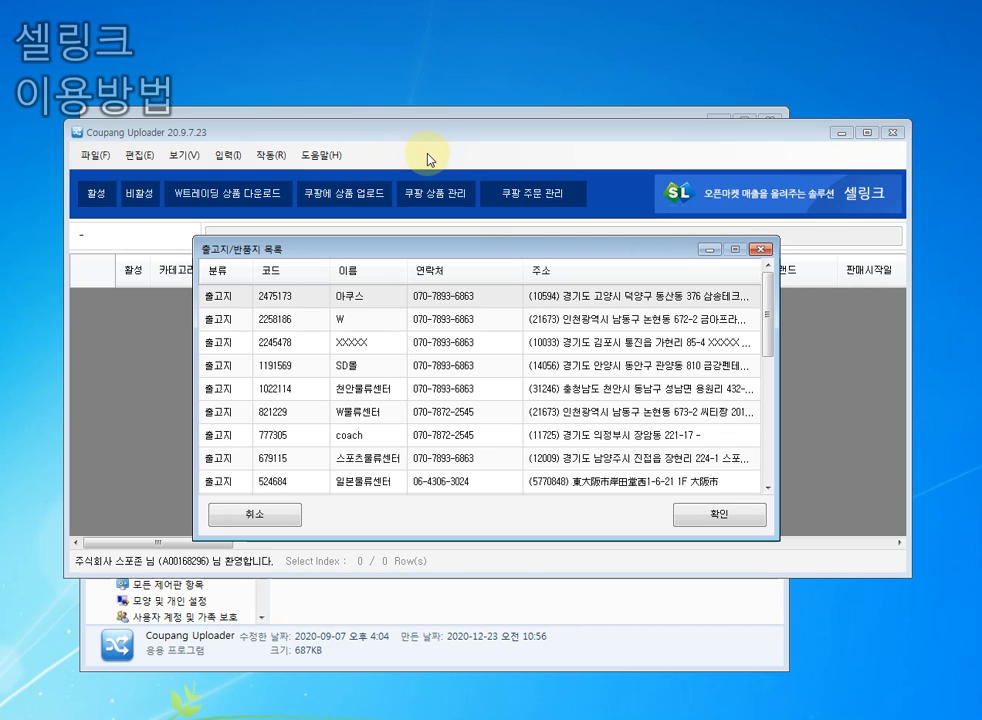
{"action": "left_click", "coordinate": [465, 322]}
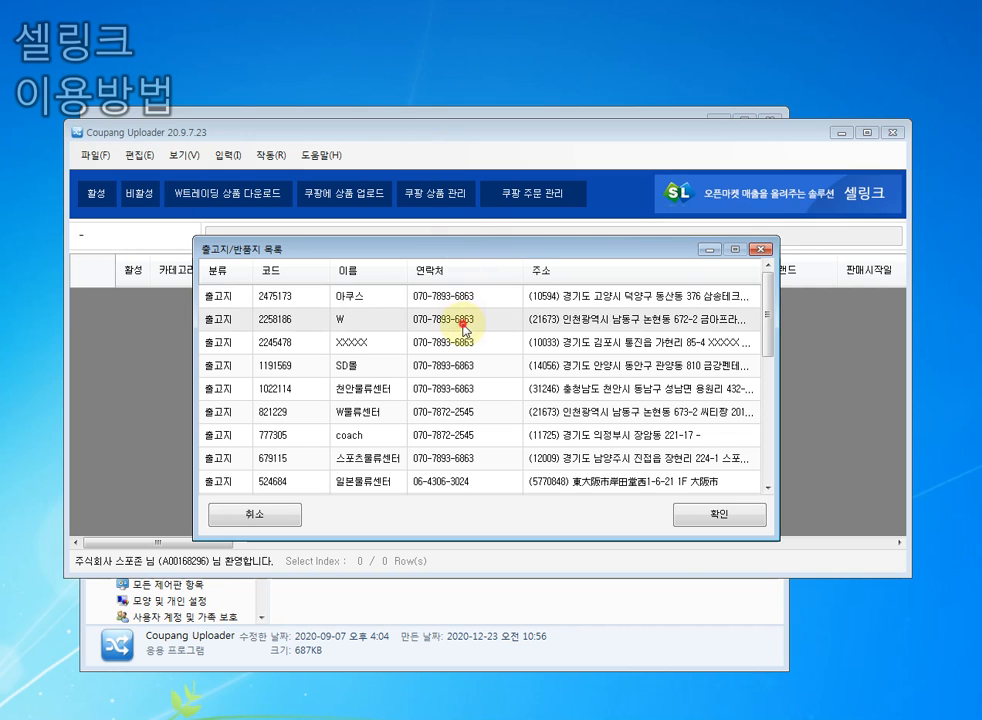
{"action": "left_click", "coordinate": [398, 301]}
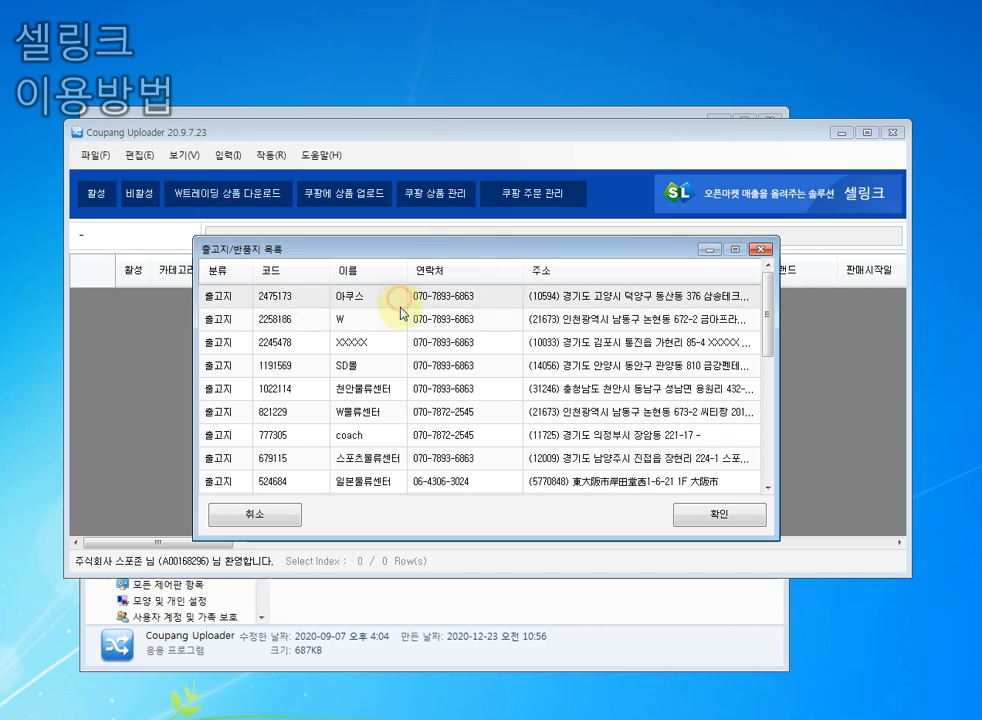
{"action": "left_click", "coordinate": [386, 347]}
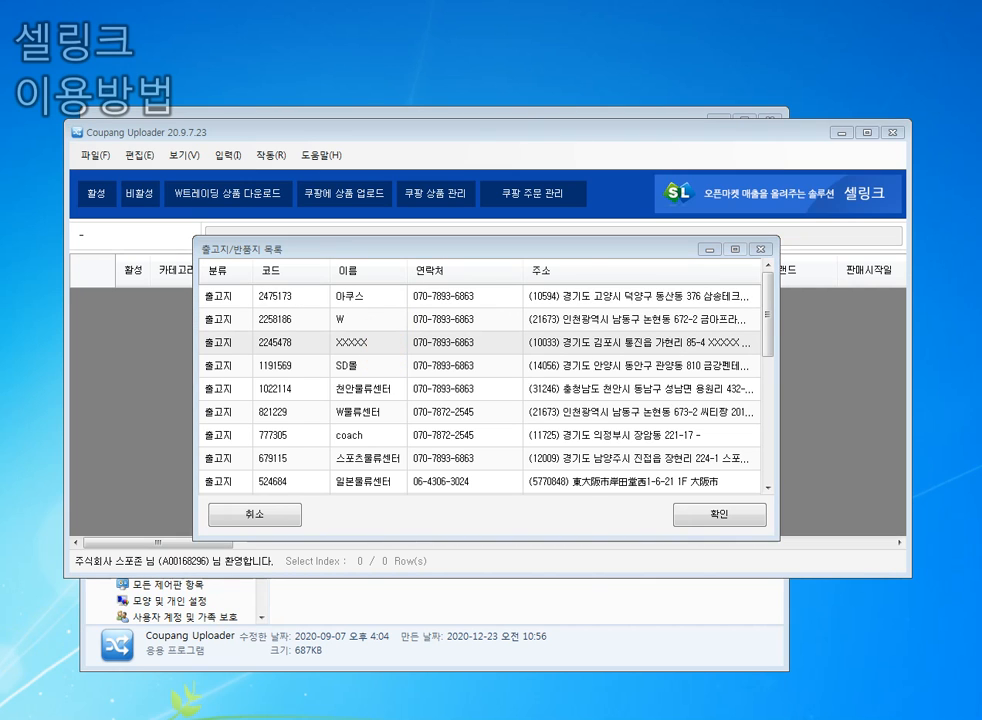
{"action": "left_click_drag", "start_coordinate": [450, 191], "coordinate": [793, 245]}
{"action": "left_click", "coordinate": [752, 300]}
In Notepad, write '출고지 : 2475173' and begin a '반품지 :' line below it.
{"action": "type", "text": "c"}
{"action": "key", "text": "BackSpace"}
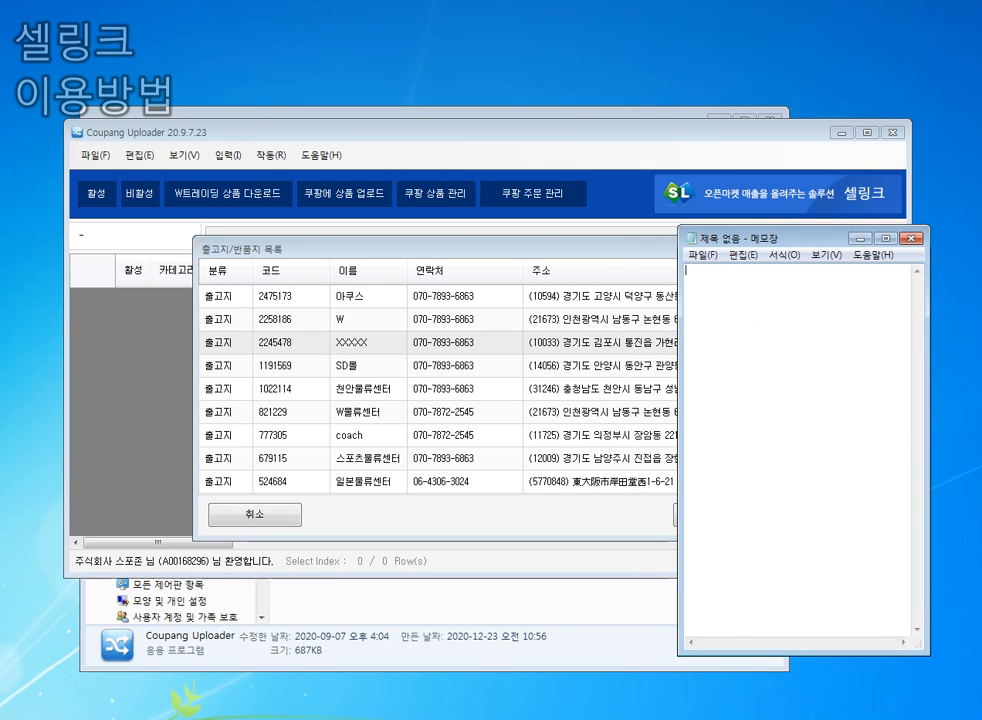
{"action": "type", "text": "출고지 :"}
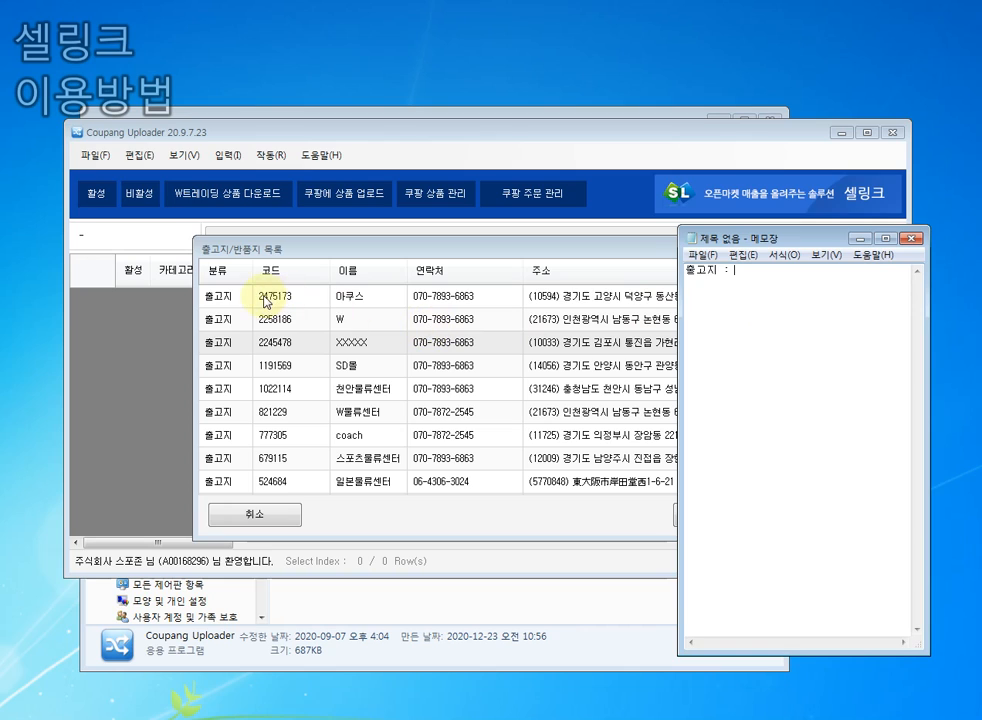
{"action": "type", "text": " 24"}
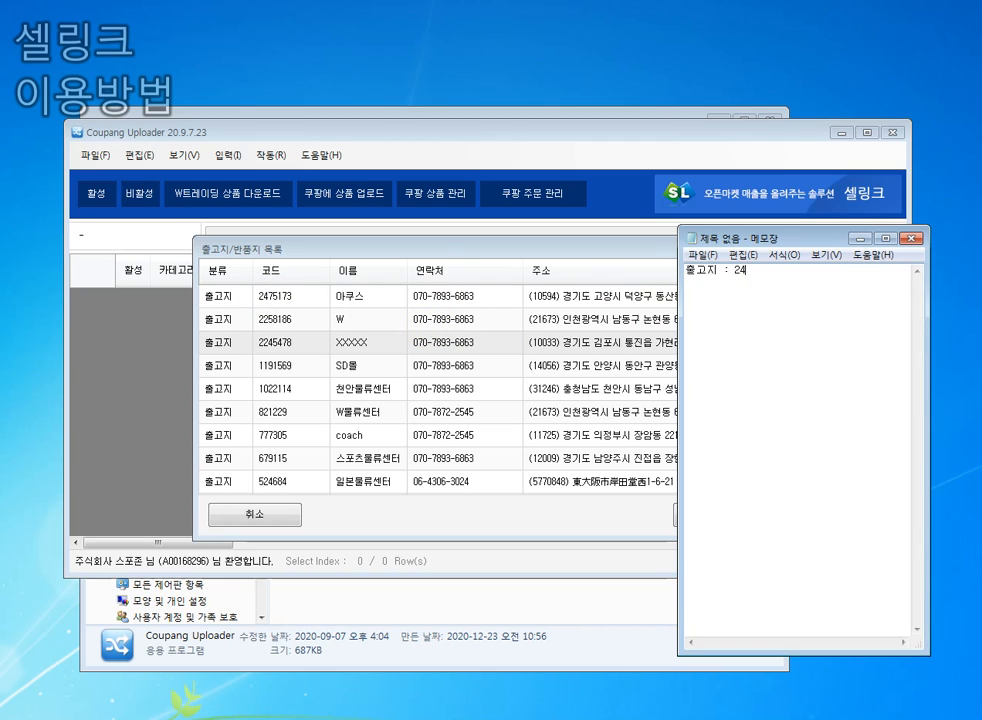
{"action": "type", "text": "75173"}
{"action": "key", "text": "Return"}
{"action": "type", "text": "반품지 :"}
Find the return address in the list, note return code 100472725, and close the list.
{"action": "left_click", "coordinate": [388, 382]}
{"action": "scroll", "coordinate": [386, 400], "scroll_direction": "down", "scroll_amount": 10}
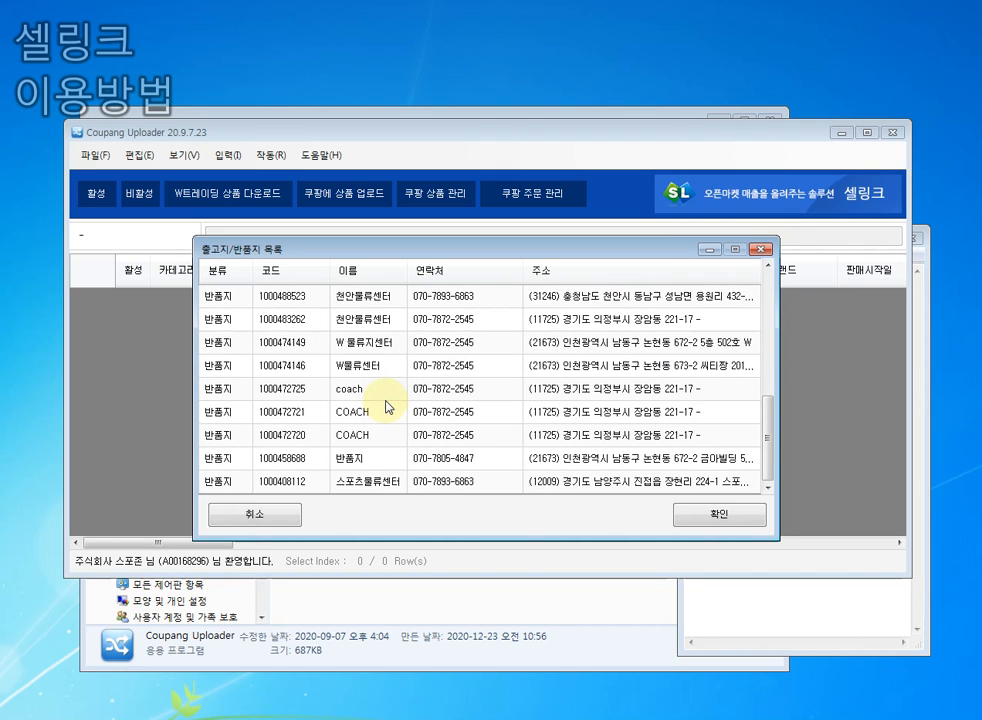
{"action": "left_click", "coordinate": [258, 389]}
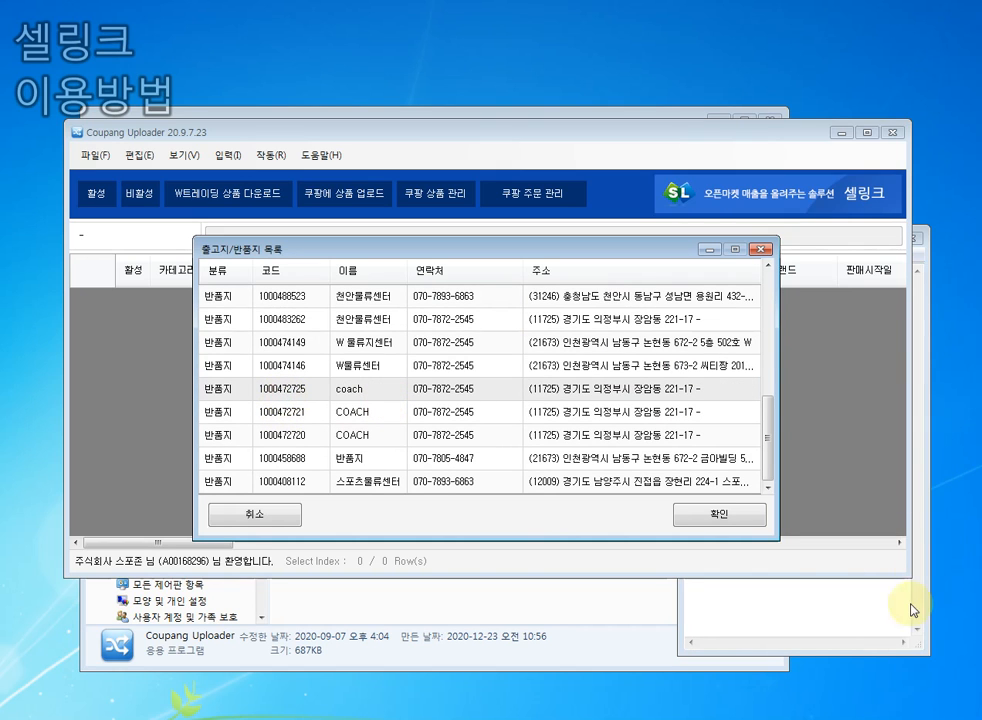
{"action": "left_click", "coordinate": [877, 614]}
{"action": "type", "text": "10047272"}
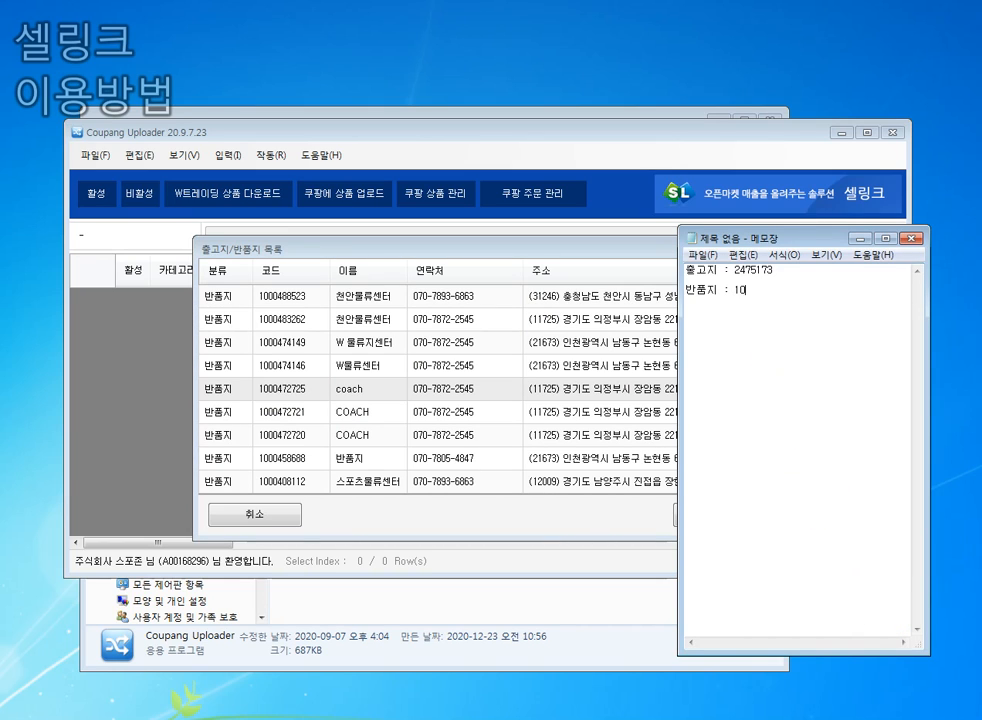
{"action": "type", "text": "5"}
{"action": "left_click_drag", "start_coordinate": [815, 239], "coordinate": [981, 365]}
{"action": "left_click", "coordinate": [762, 249]}
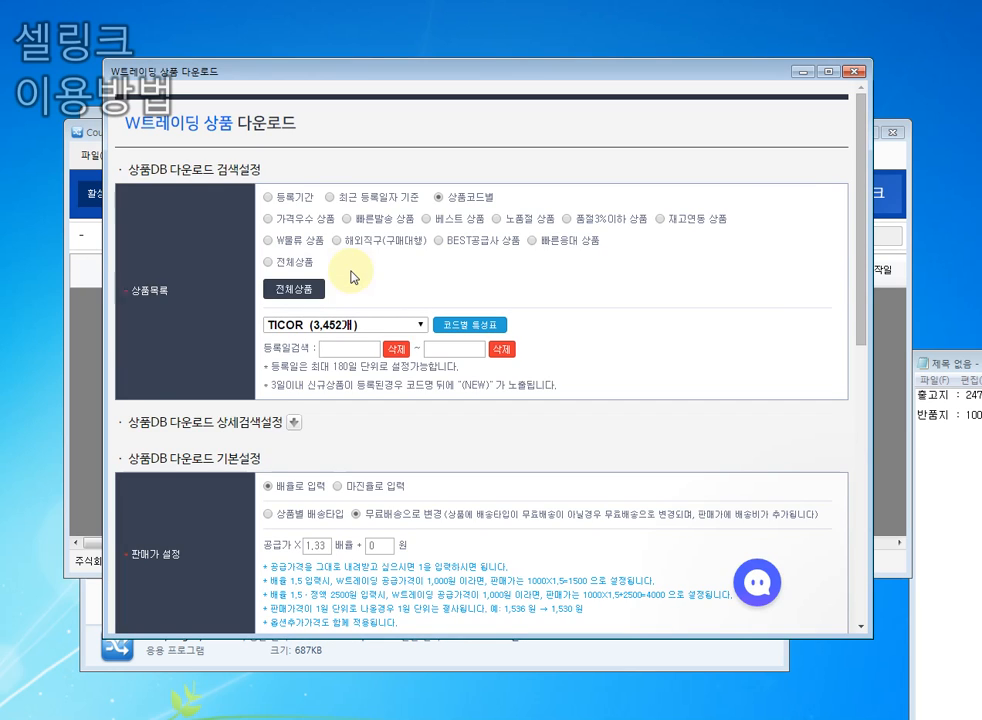
Open W트레이딩 상품 다운로드 and review it: 상품코드별, TICOR (3,452개), supply price × 1.33 plus 0 won.
{"action": "left_click", "coordinate": [368, 277]}
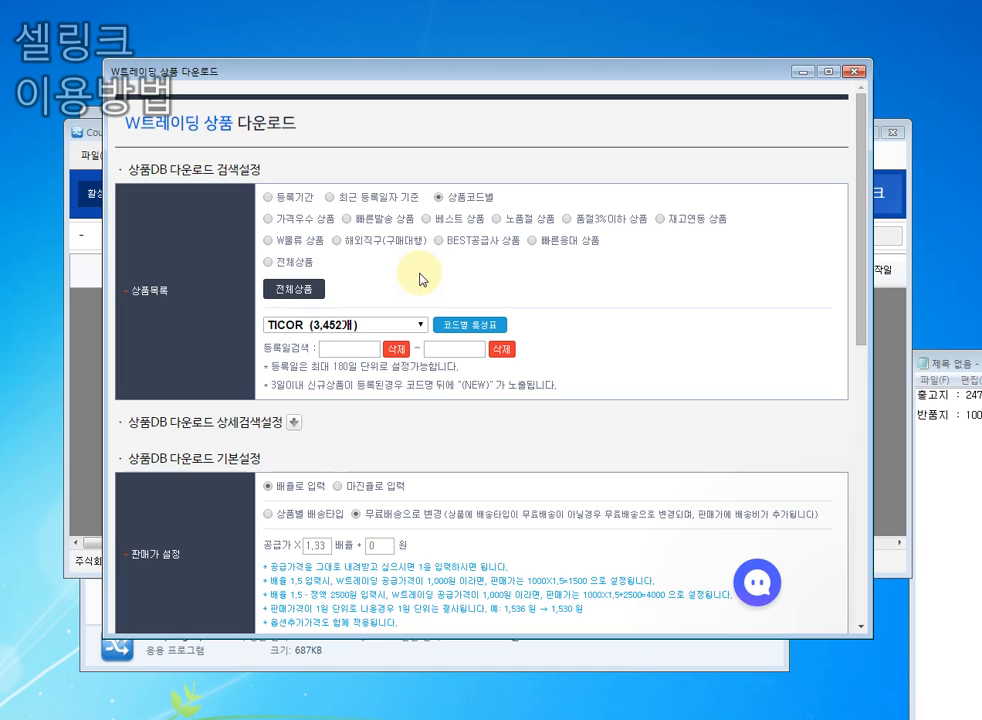
{"action": "scroll", "coordinate": [421, 272], "scroll_direction": "down", "scroll_amount": 3}
{"action": "scroll", "coordinate": [417, 272], "scroll_direction": "up", "scroll_amount": 3}
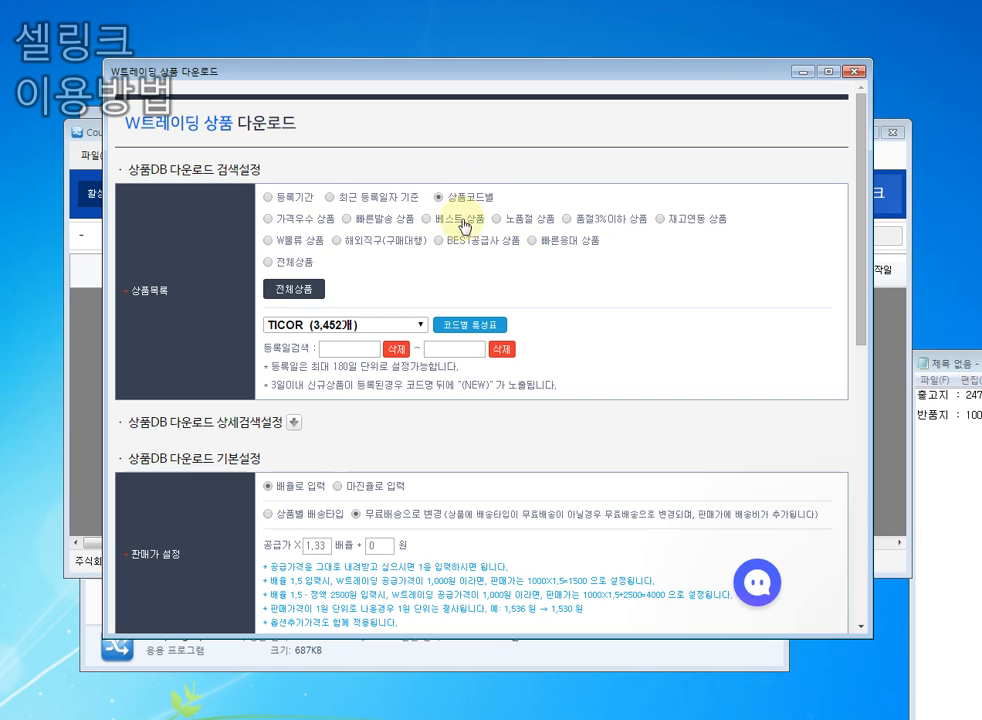
Choose BBBBB (2,441개) from the product code dropdown in place of TICOR.
{"action": "left_click", "coordinate": [383, 326]}
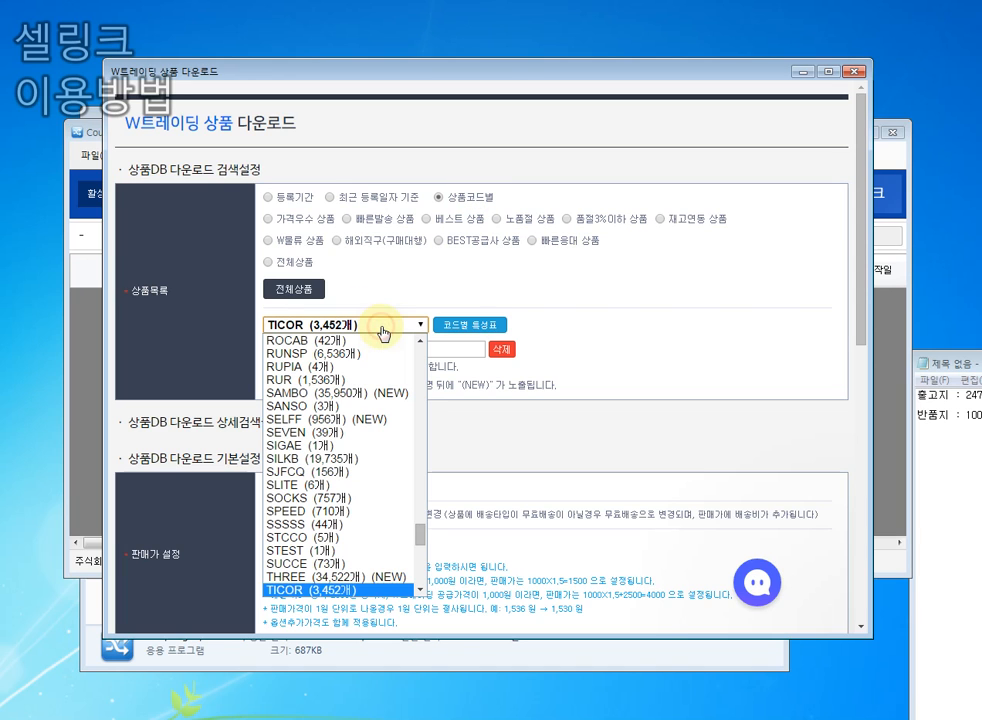
{"action": "scroll", "coordinate": [385, 355], "scroll_direction": "up", "scroll_amount": 20}
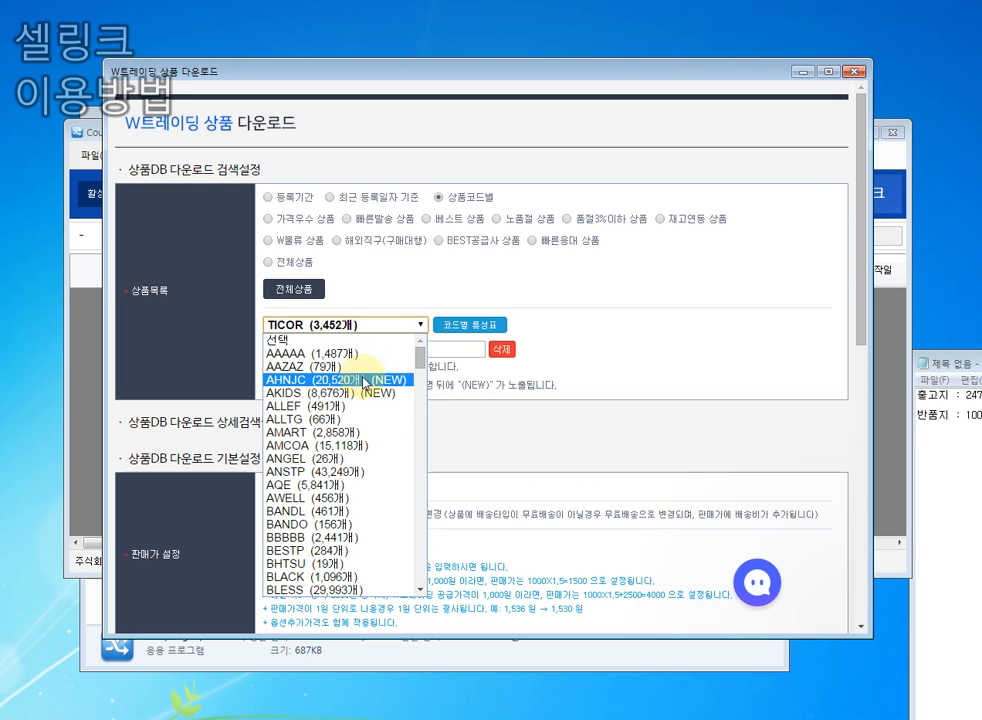
{"action": "scroll", "coordinate": [365, 383], "scroll_direction": "down", "scroll_amount": 4}
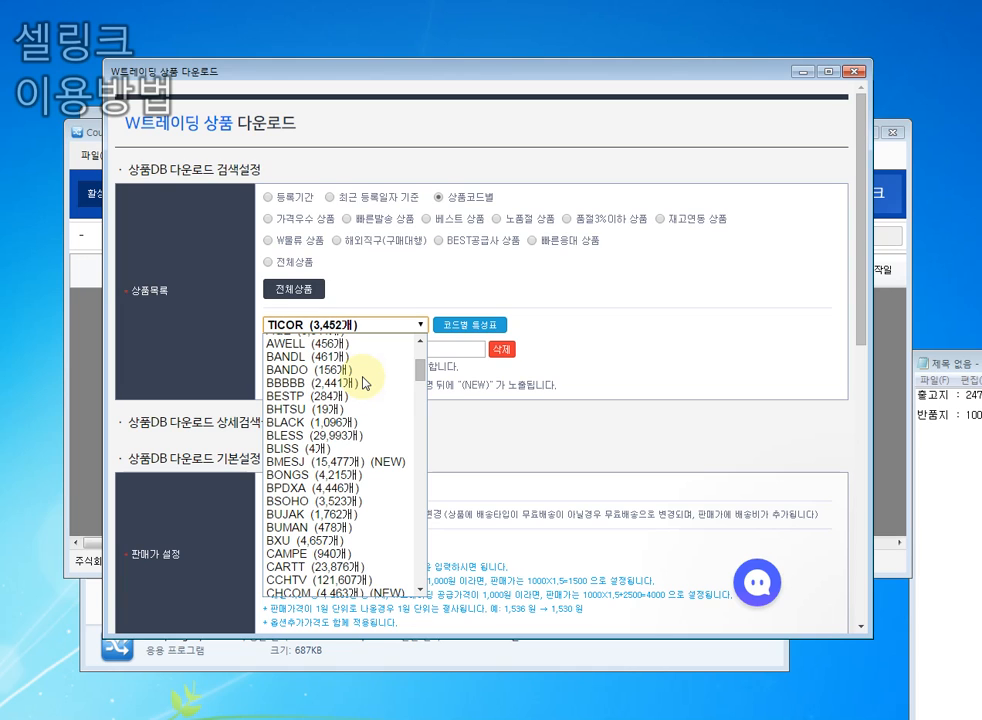
{"action": "left_click", "coordinate": [365, 382]}
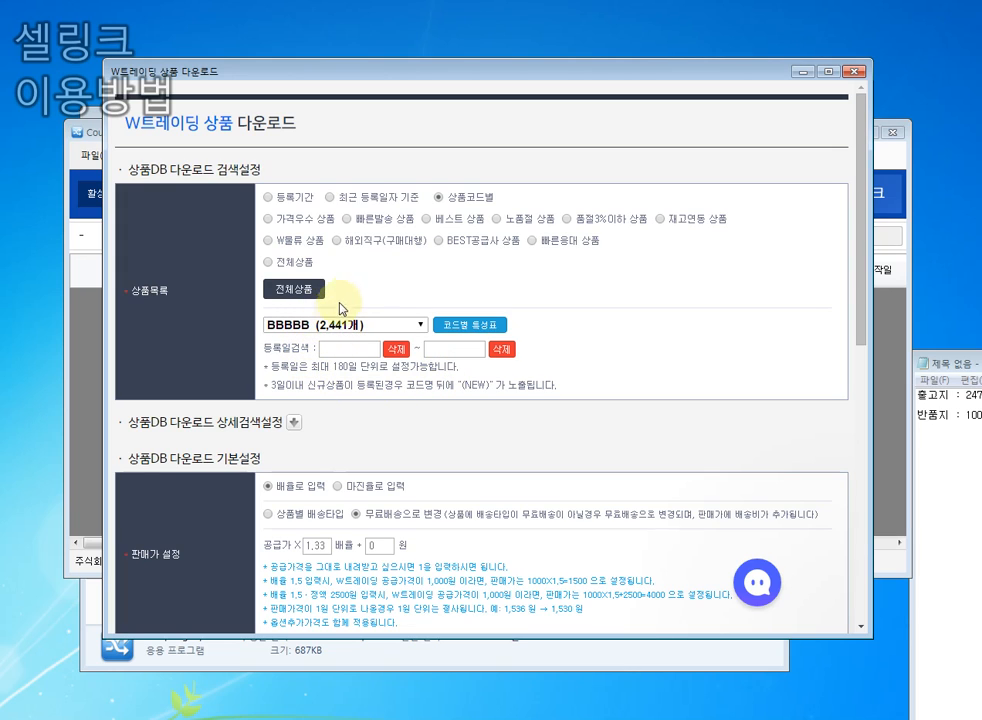
{"action": "left_click", "coordinate": [389, 287]}
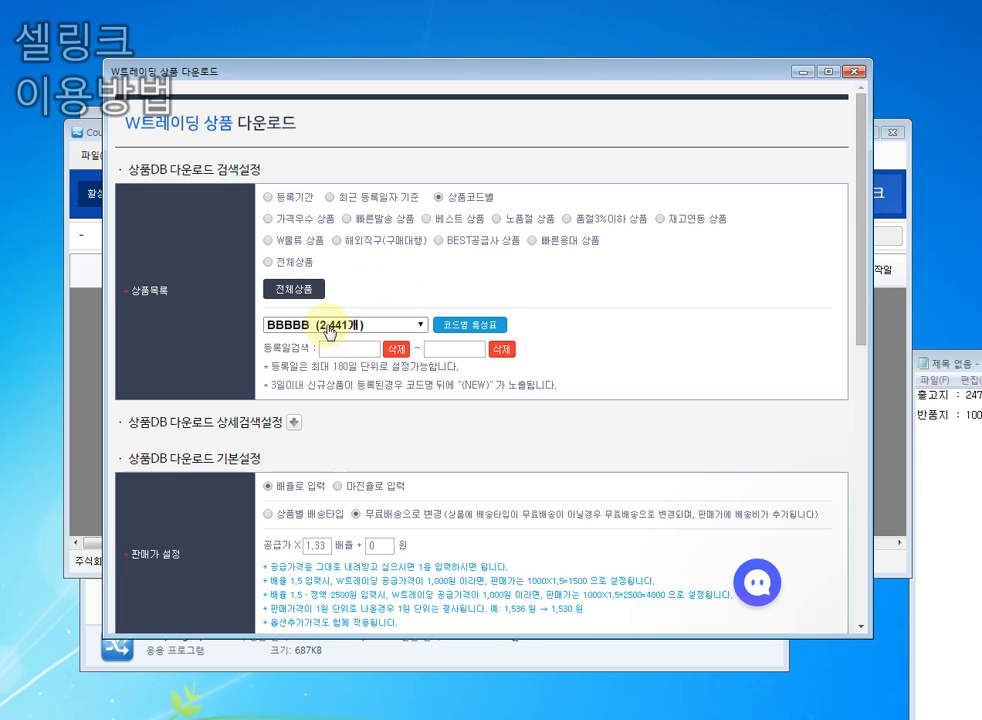
{"action": "scroll", "coordinate": [530, 305], "scroll_direction": "down", "scroll_amount": 3}
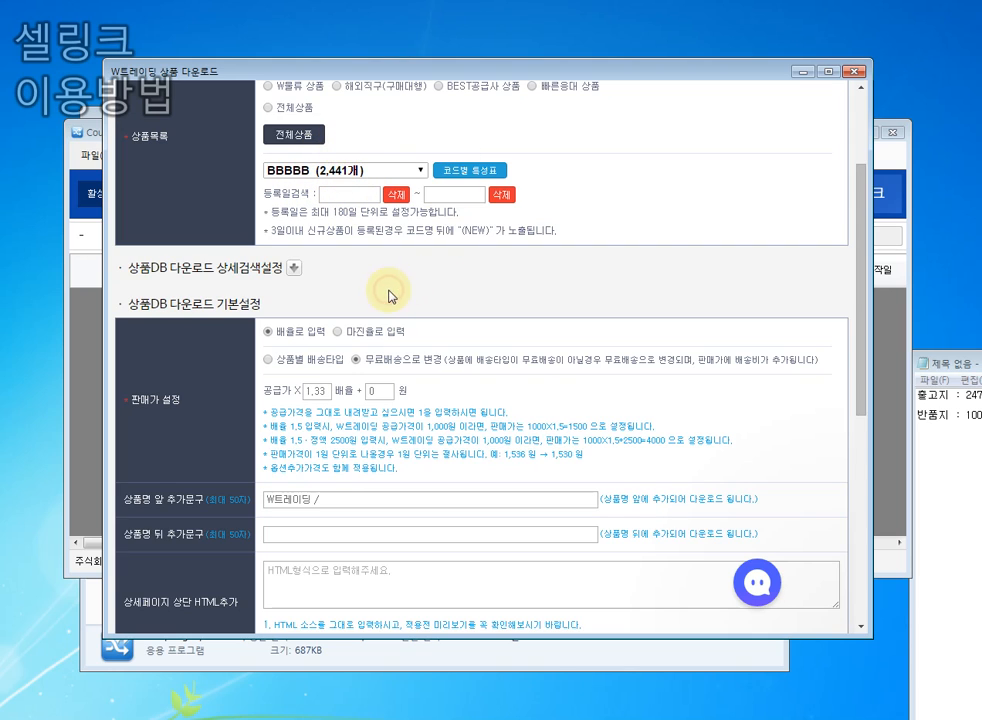
{"action": "scroll", "coordinate": [320, 240], "scroll_direction": "down", "scroll_amount": 3}
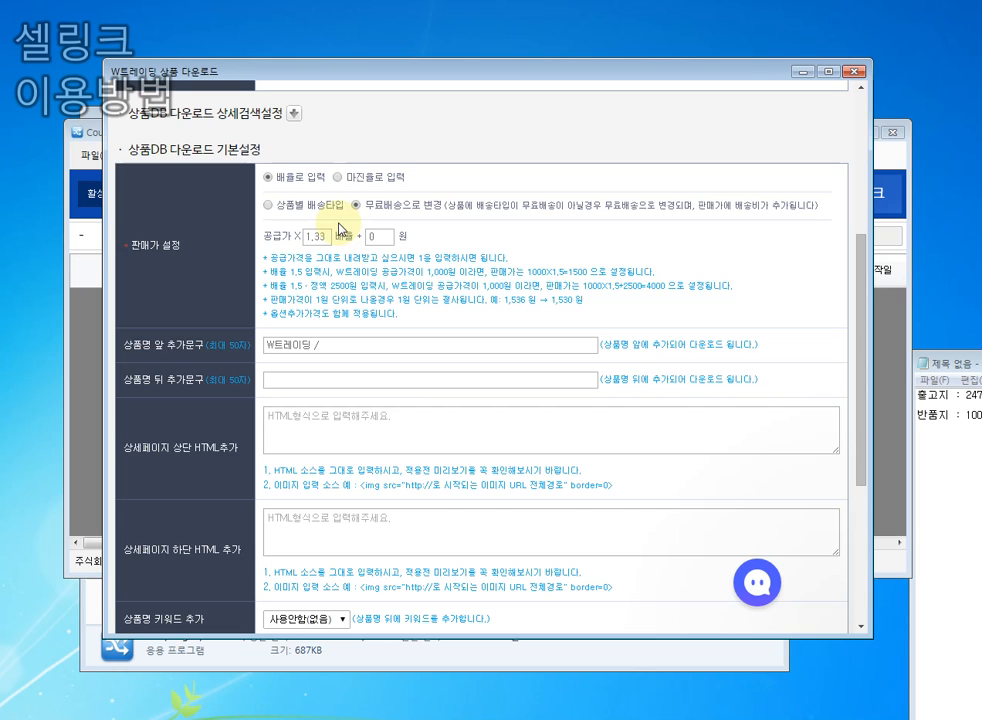
{"action": "left_click", "coordinate": [299, 207]}
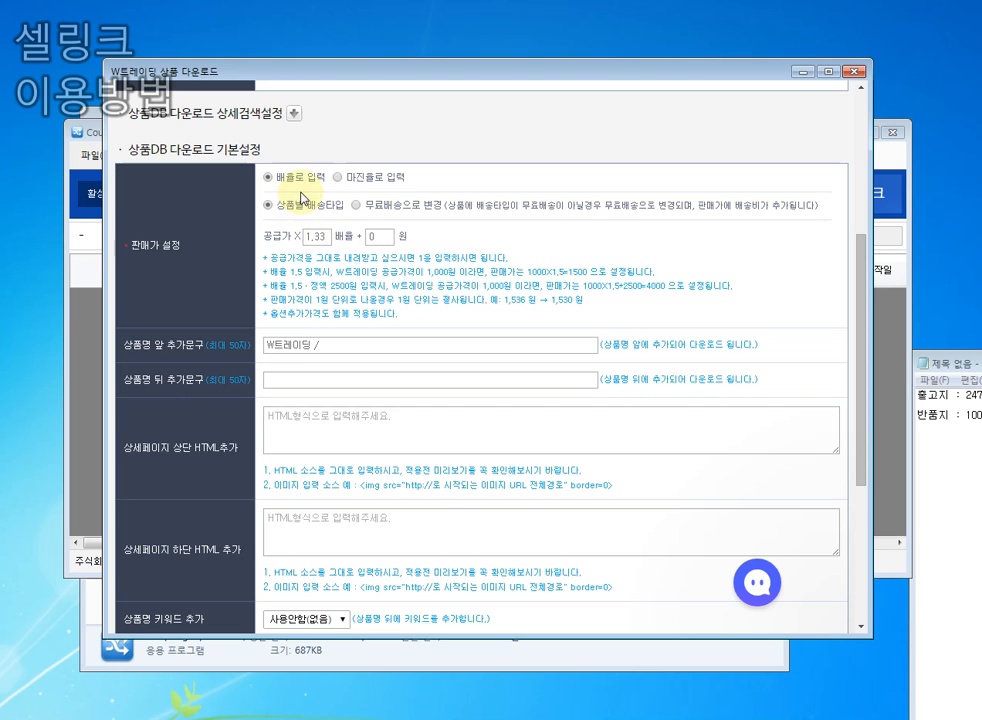
{"action": "left_click", "coordinate": [377, 213]}
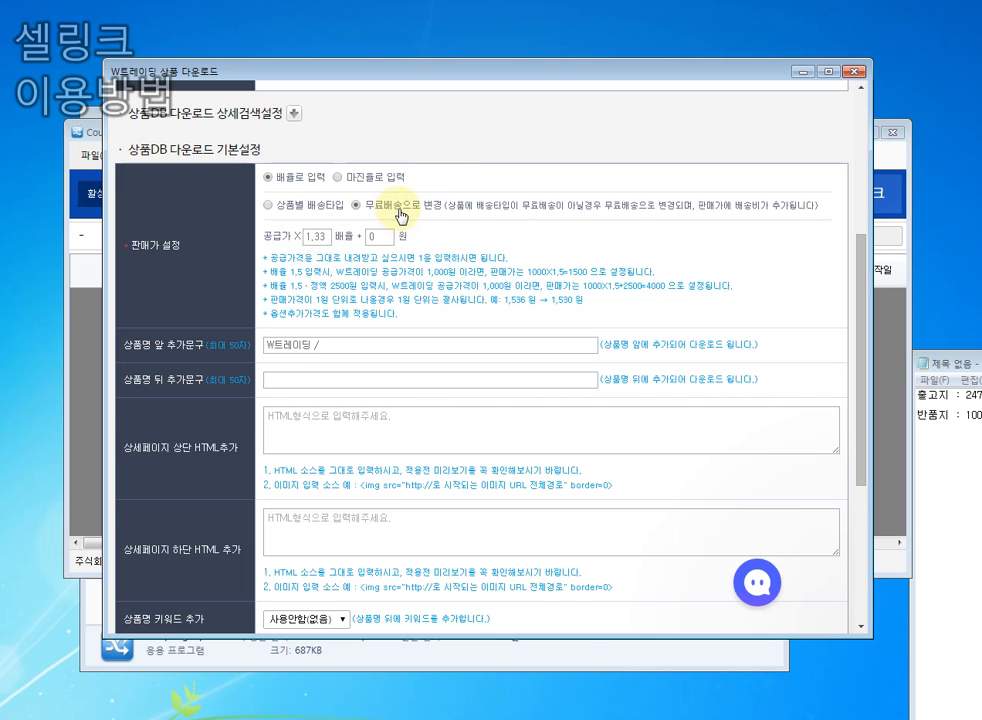
{"action": "left_click", "coordinate": [440, 223]}
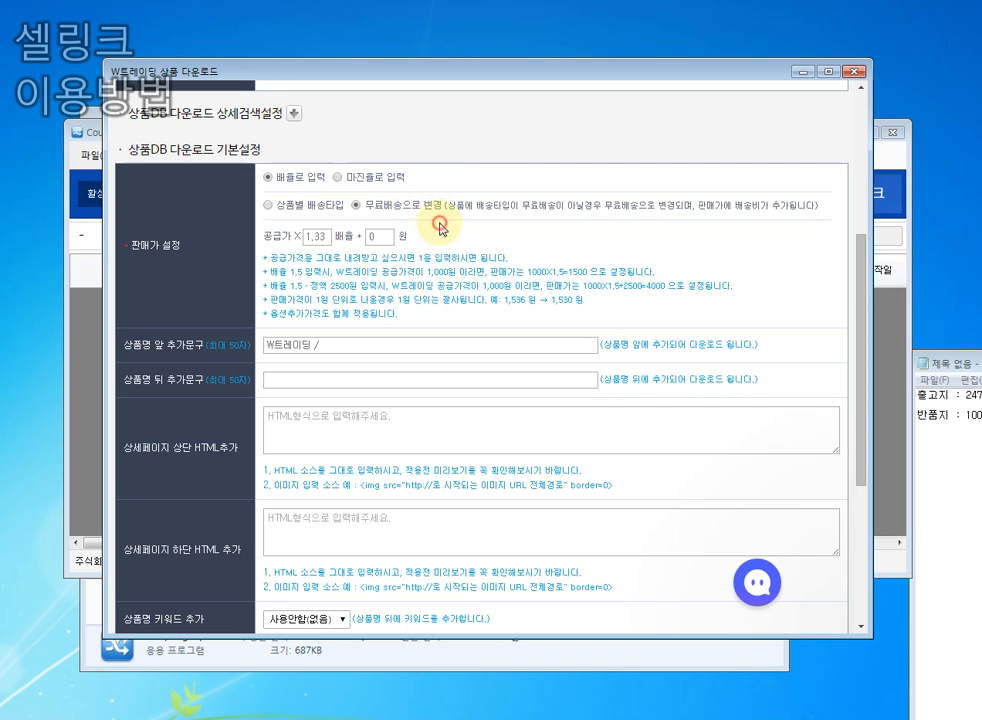
{"action": "scroll", "coordinate": [440, 223], "scroll_direction": "down", "scroll_amount": 3}
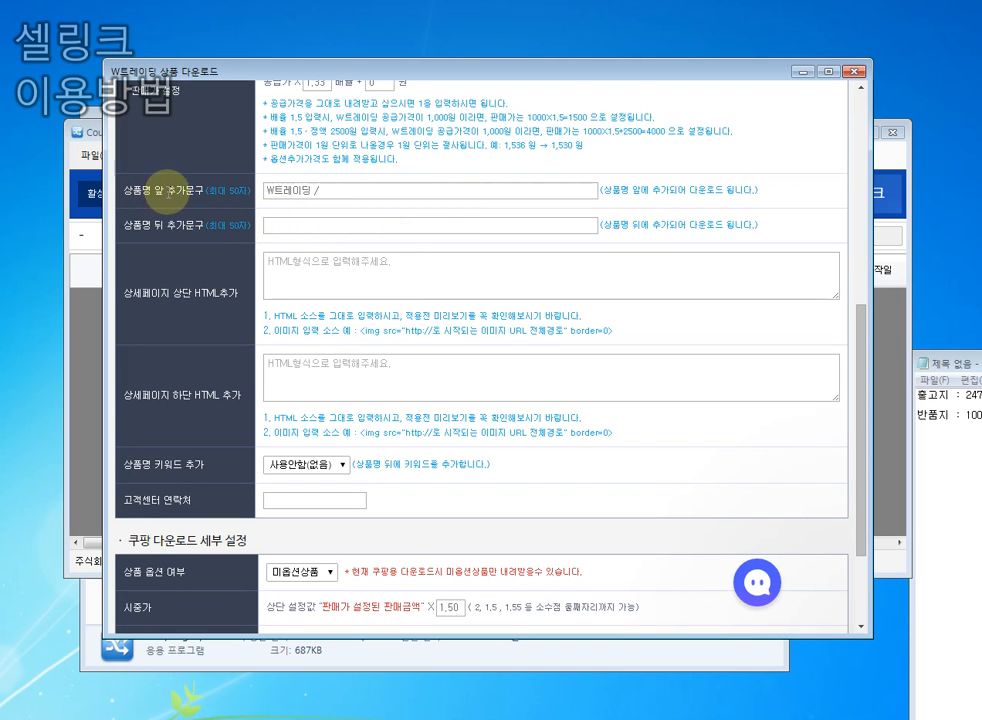
{"action": "left_click", "coordinate": [343, 190]}
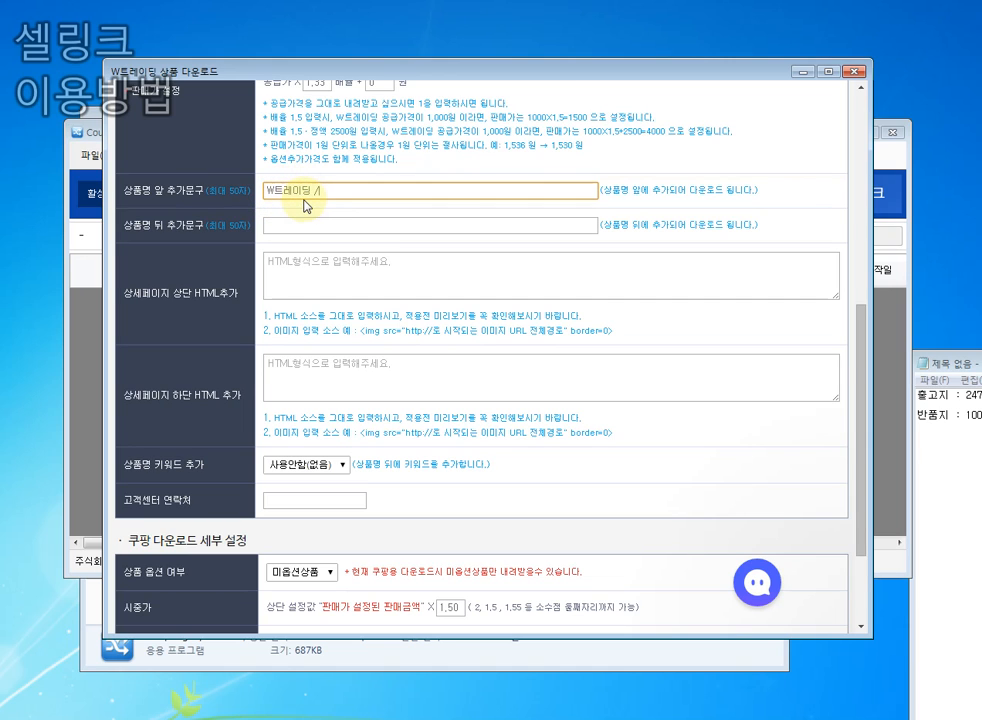
{"action": "left_click", "coordinate": [310, 210]}
{"action": "scroll", "coordinate": [310, 210], "scroll_direction": "down", "scroll_amount": 3}
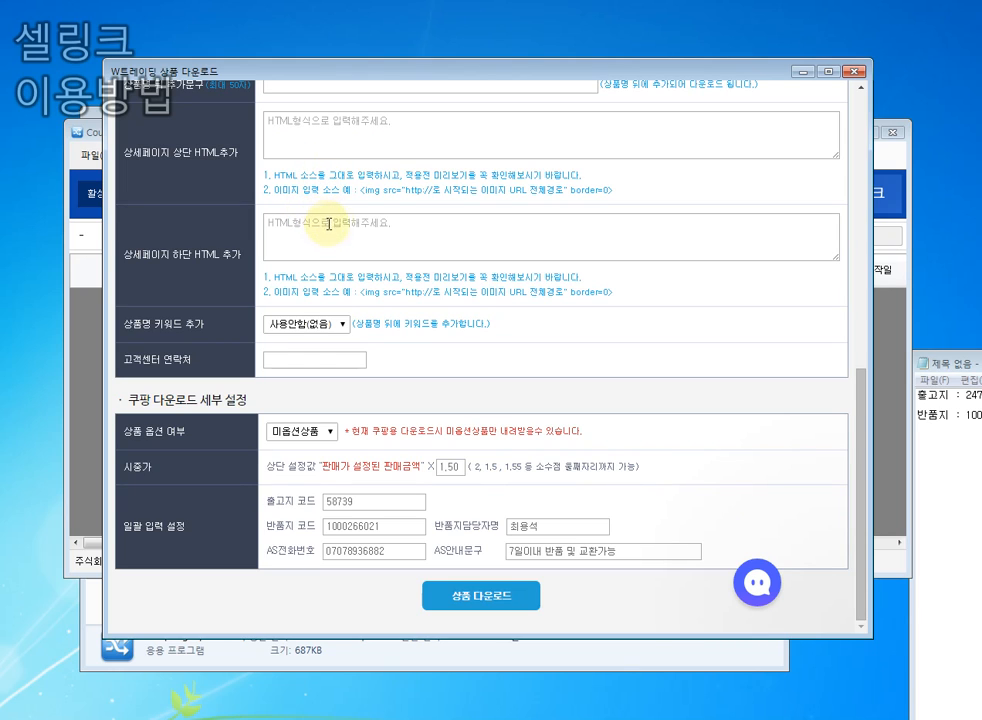
Download the BBBBB products with the chosen settings, loading wtrading_download_tmp.cud into the grid.
{"action": "left_click", "coordinate": [398, 388]}
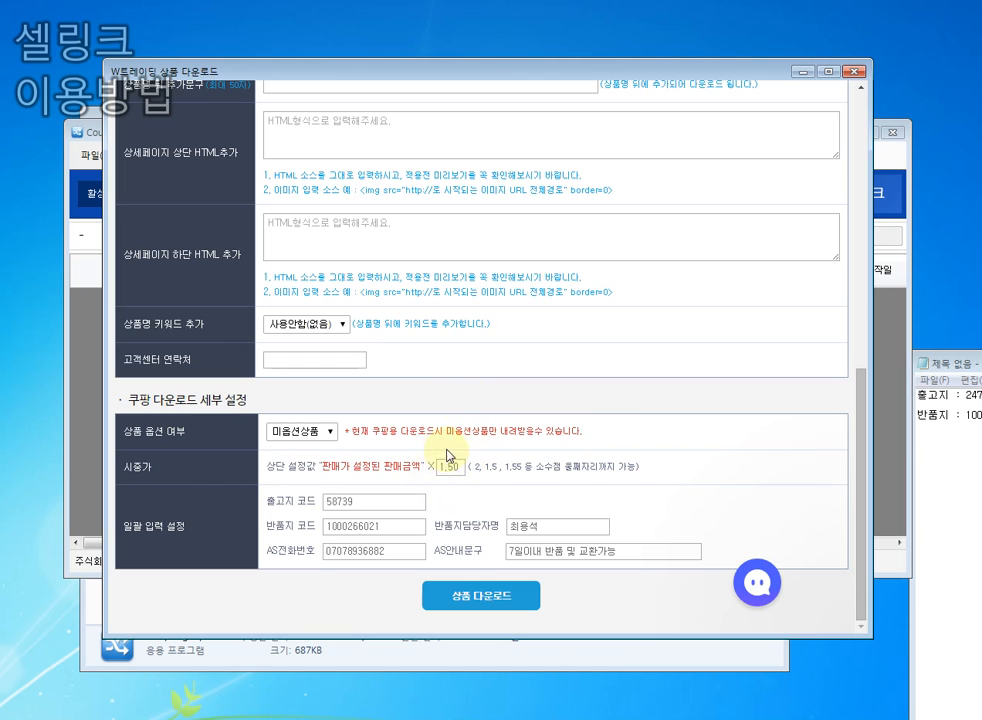
{"action": "scroll", "coordinate": [448, 395], "scroll_direction": "up", "scroll_amount": 3}
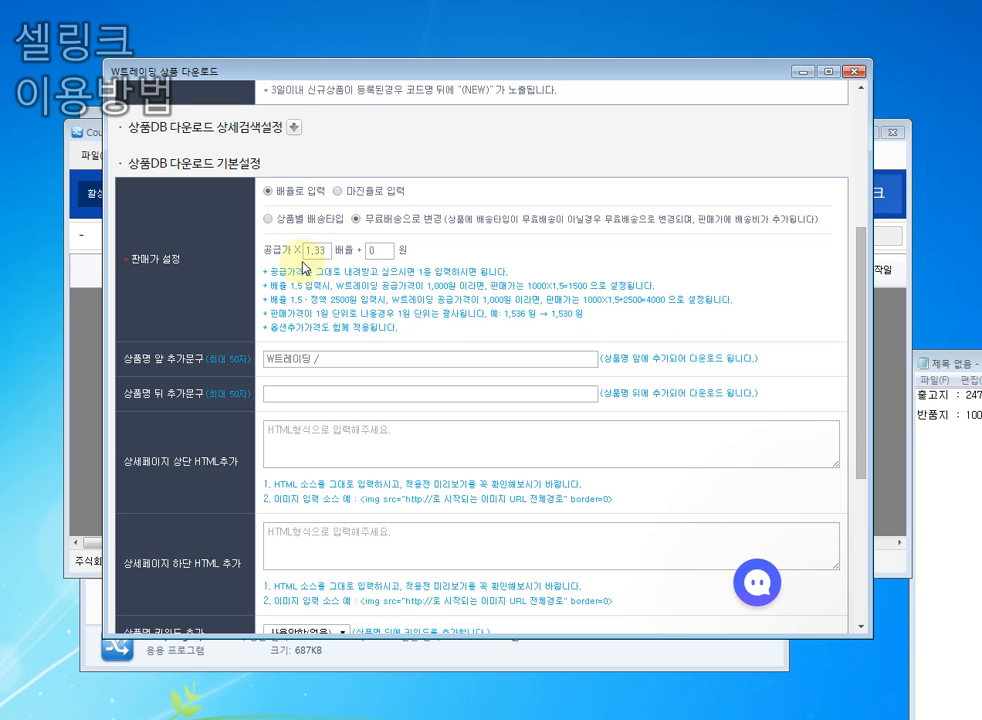
{"action": "scroll", "coordinate": [463, 316], "scroll_direction": "down", "scroll_amount": 3}
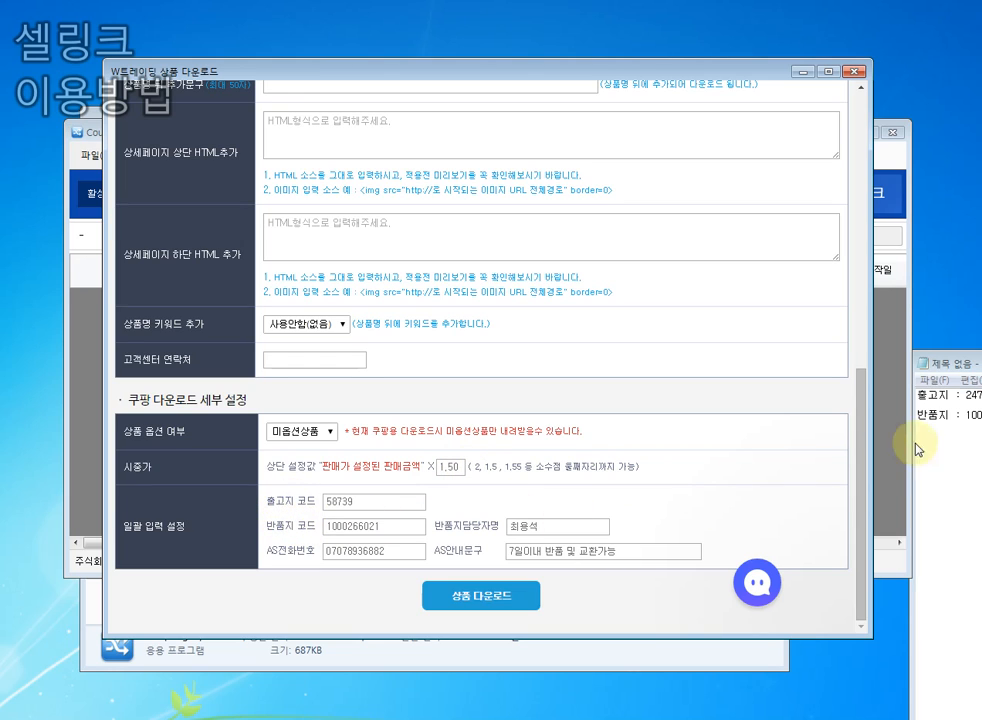
{"action": "left_click_drag", "start_coordinate": [950, 363], "coordinate": [857, 359]}
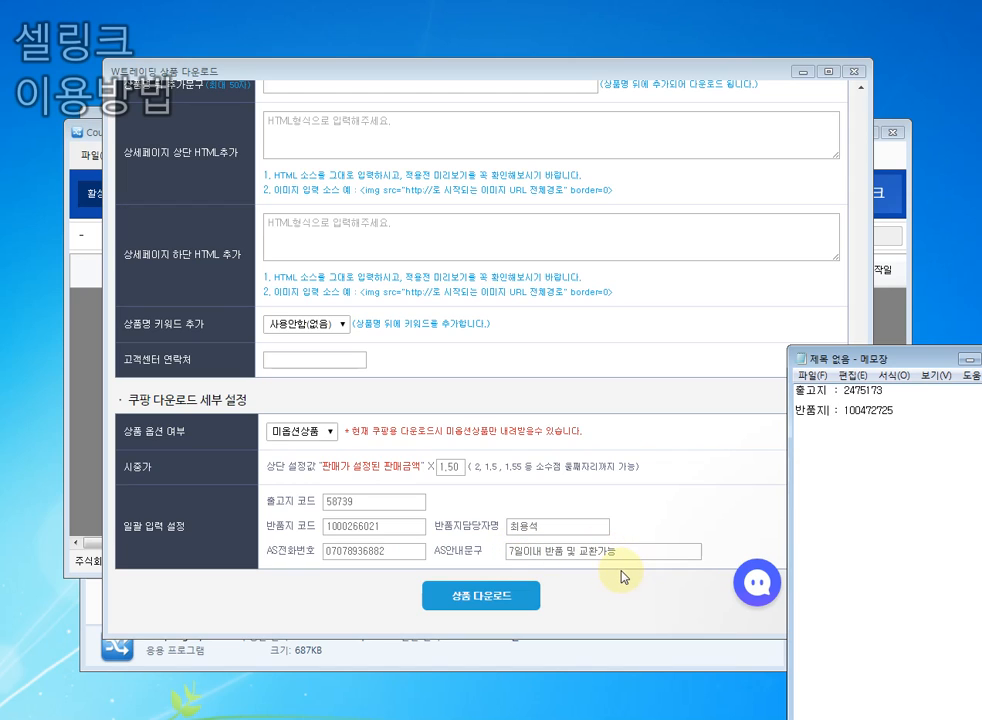
{"action": "left_click", "coordinate": [500, 600]}
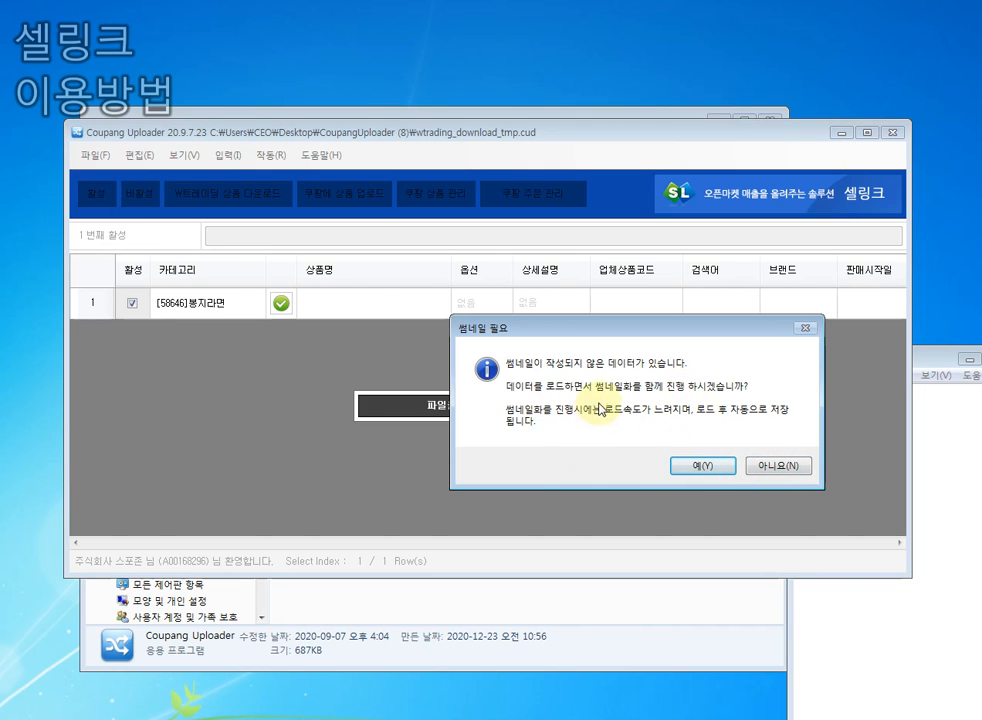
{"action": "left_click", "coordinate": [781, 467]}
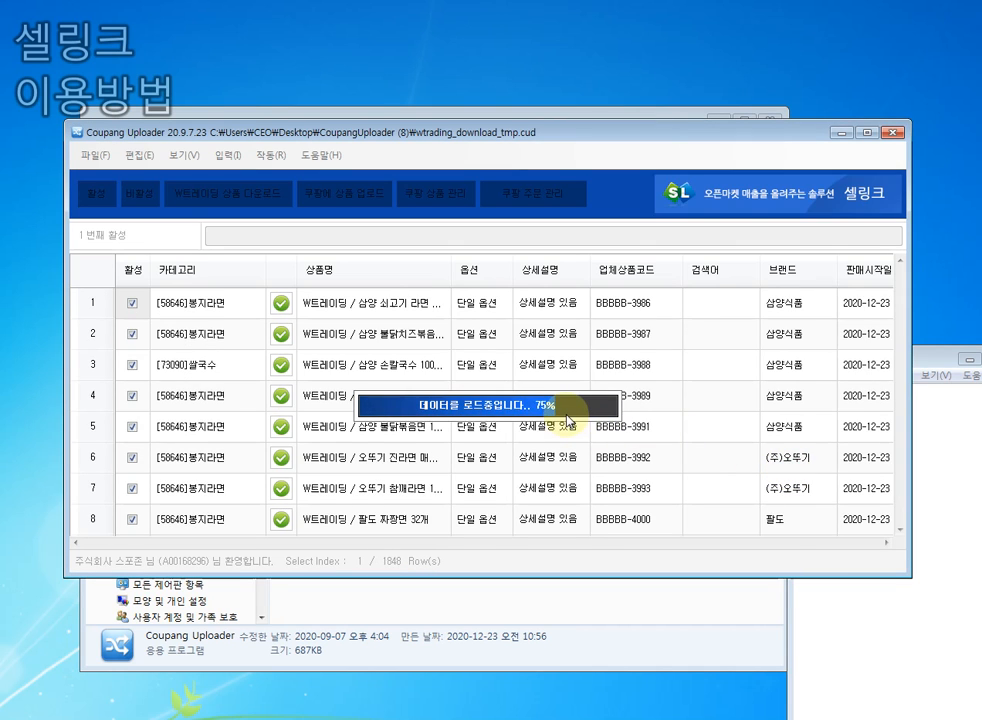
{"action": "left_click", "coordinate": [458, 360]}
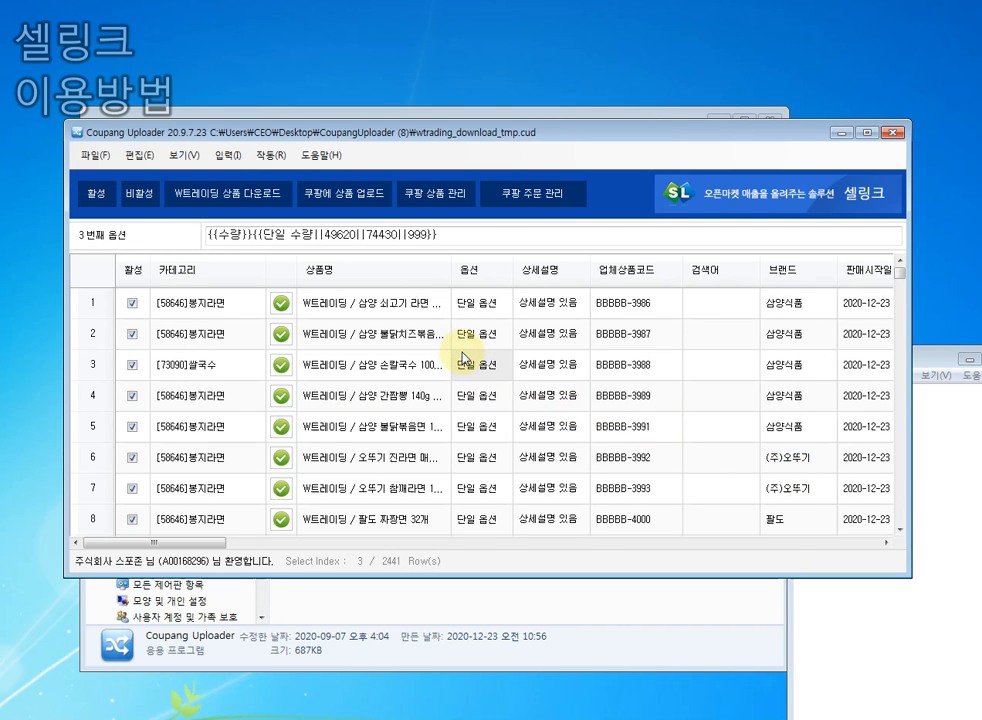
{"action": "scroll", "coordinate": [515, 375], "scroll_direction": "down", "scroll_amount": 1}
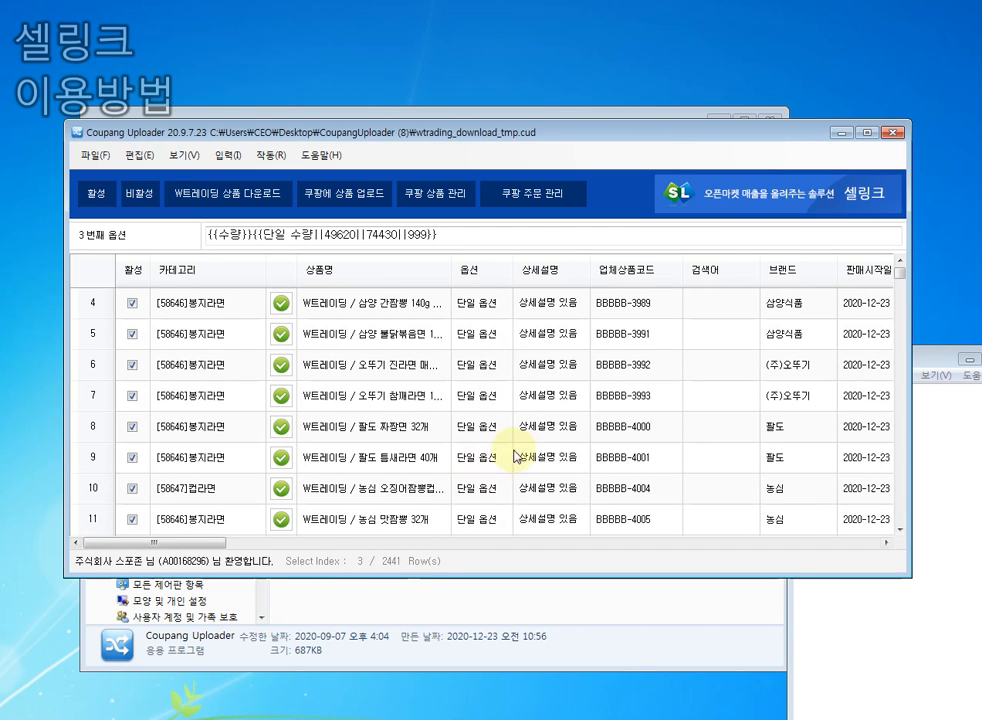
{"action": "left_click", "coordinate": [635, 303]}
{"action": "scroll", "coordinate": [636, 307], "scroll_direction": "up", "scroll_amount": 1}
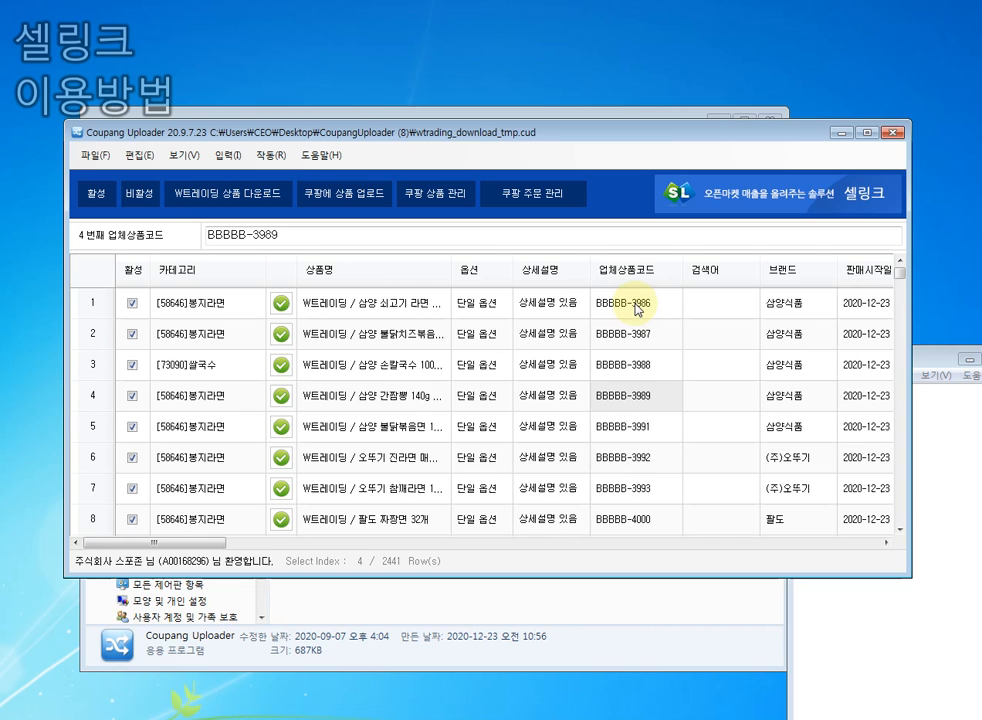
{"action": "scroll", "coordinate": [636, 307], "scroll_direction": "down", "scroll_amount": 2}
{"action": "scroll", "coordinate": [636, 310], "scroll_direction": "up", "scroll_amount": 2}
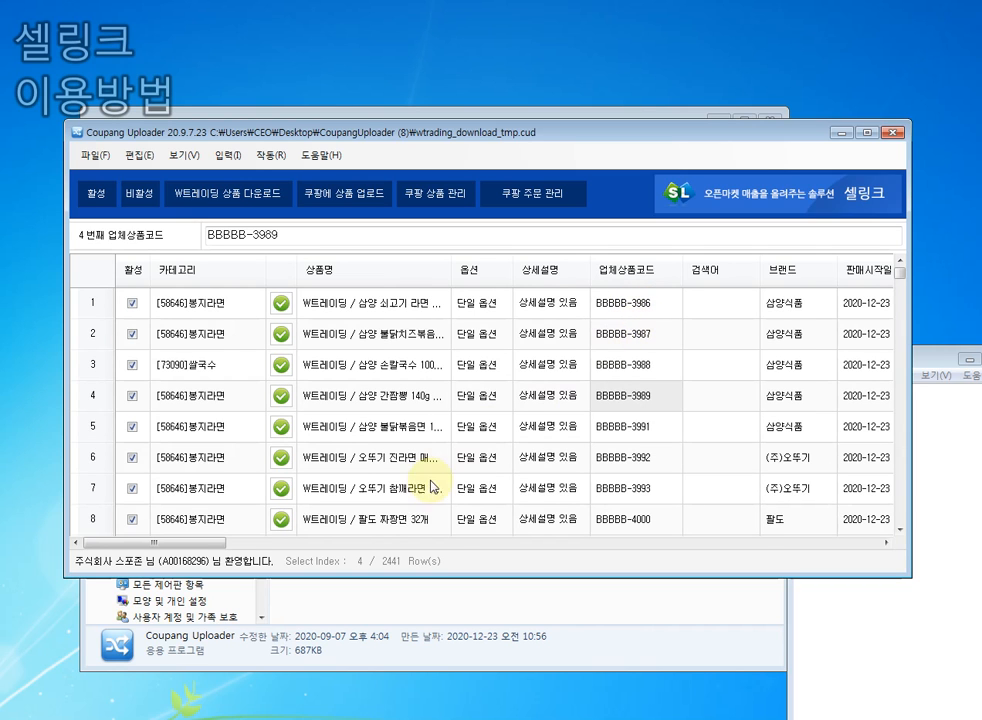
{"action": "left_click_drag", "start_coordinate": [205, 541], "coordinate": [316, 547]}
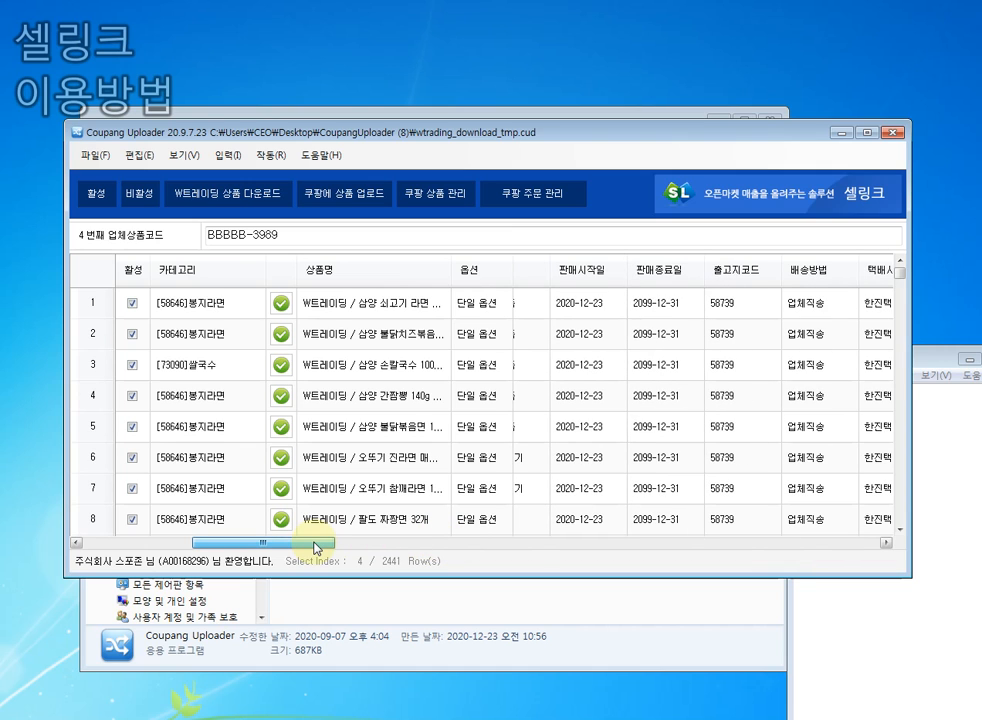
{"action": "left_click_drag", "start_coordinate": [316, 547], "coordinate": [180, 545]}
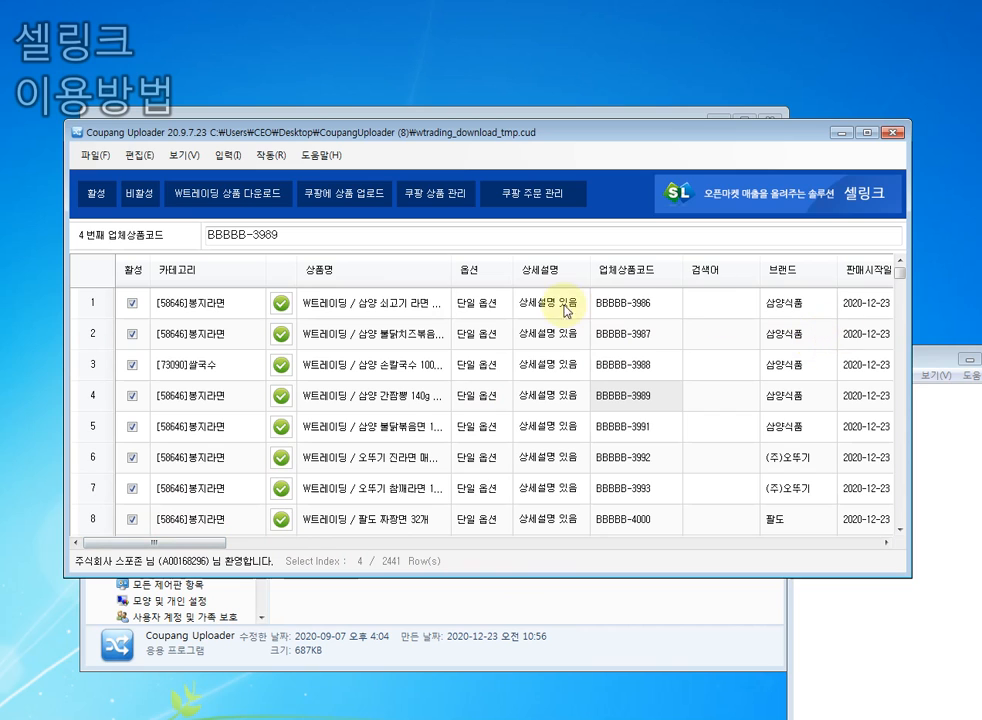
Look over the 쿠팡에 상품 업로드 window, then inspect row 2's 상품명 and 옵션 text.
{"action": "left_click", "coordinate": [350, 195]}
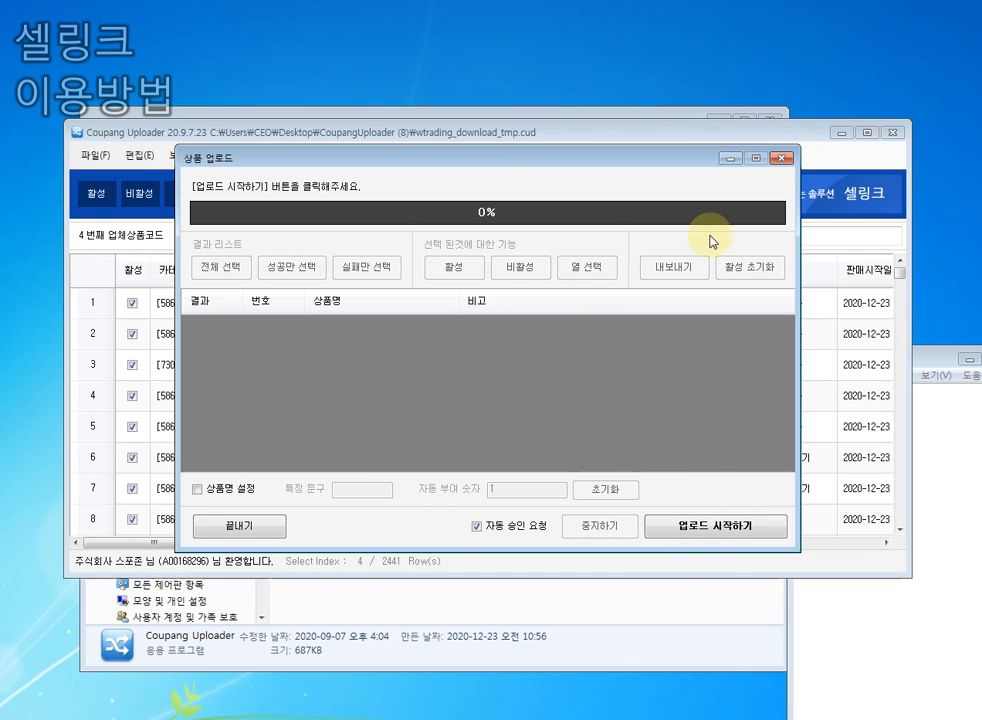
{"action": "left_click", "coordinate": [782, 158]}
{"action": "left_click", "coordinate": [325, 334]}
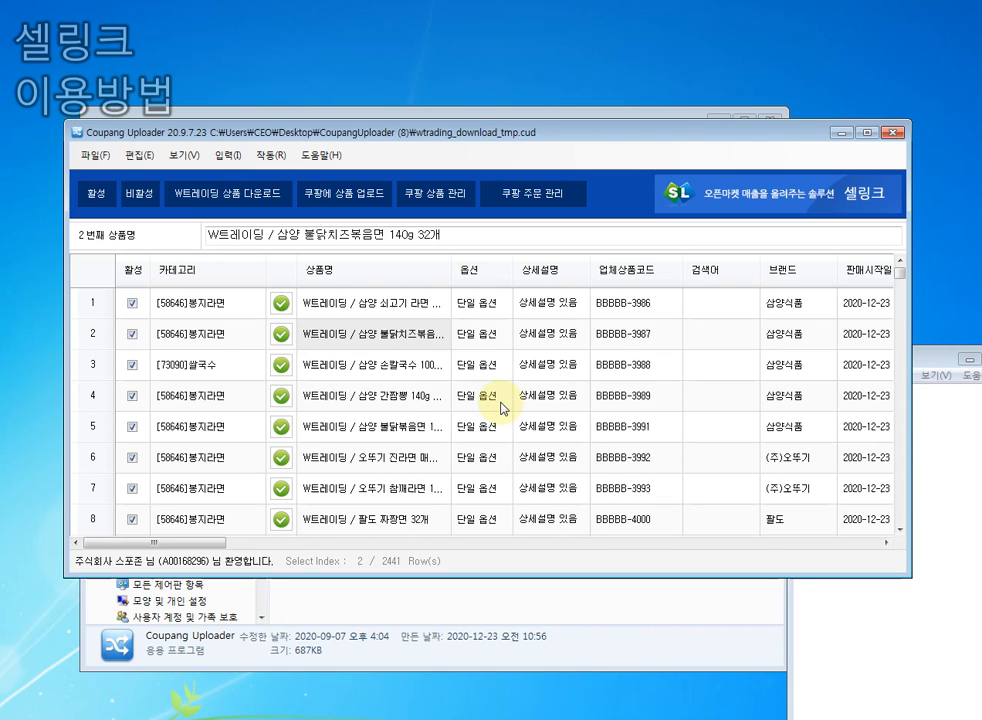
{"action": "left_click", "coordinate": [480, 333]}
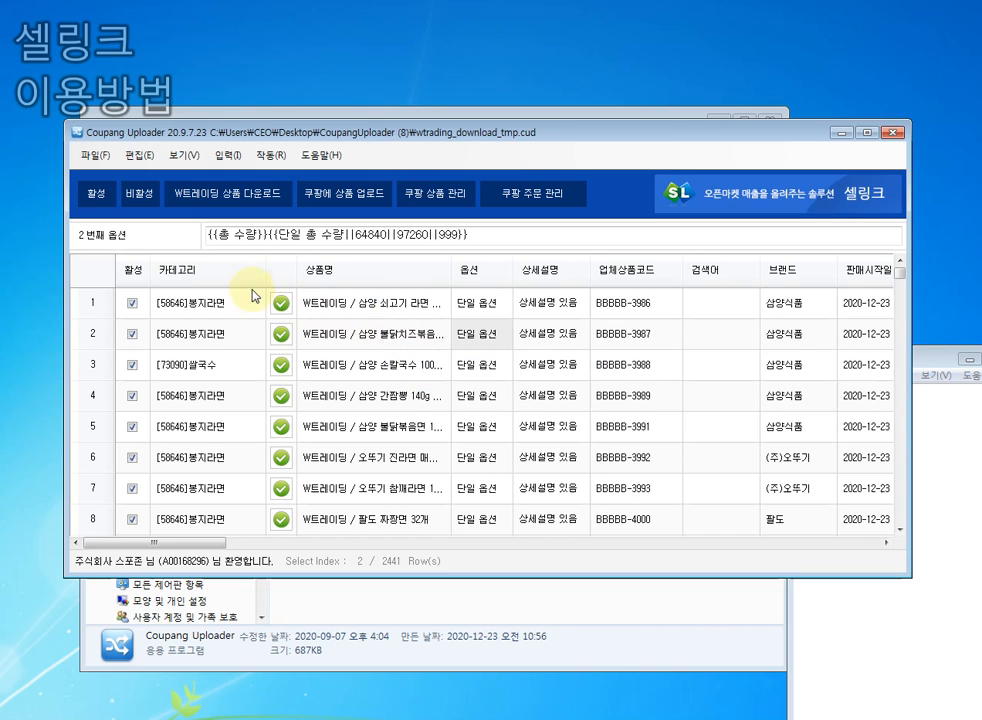
{"action": "left_click", "coordinate": [100, 156]}
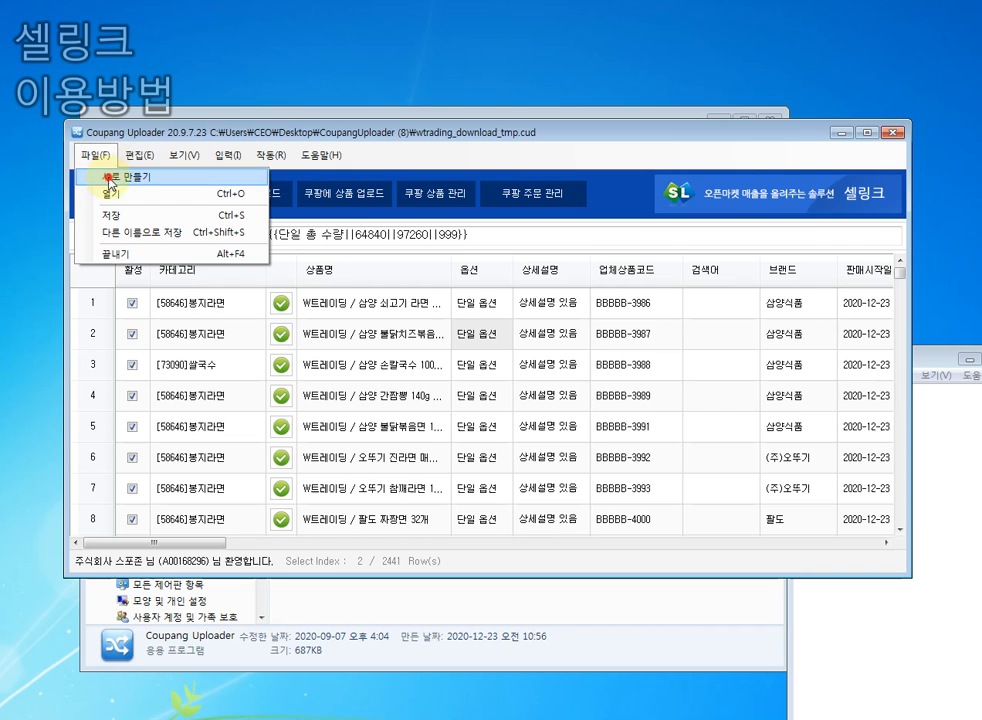
Start a new empty product list, pick AAAAA in the W트레이딩 download code list, then close it.
{"action": "left_click", "coordinate": [110, 182]}
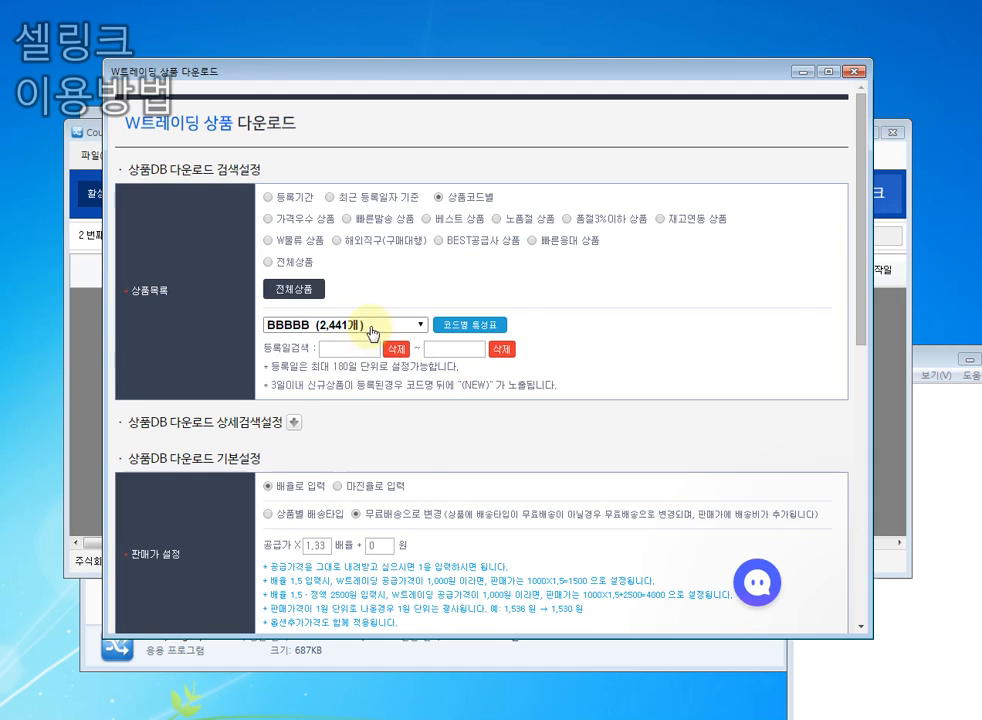
{"action": "left_click", "coordinate": [372, 328]}
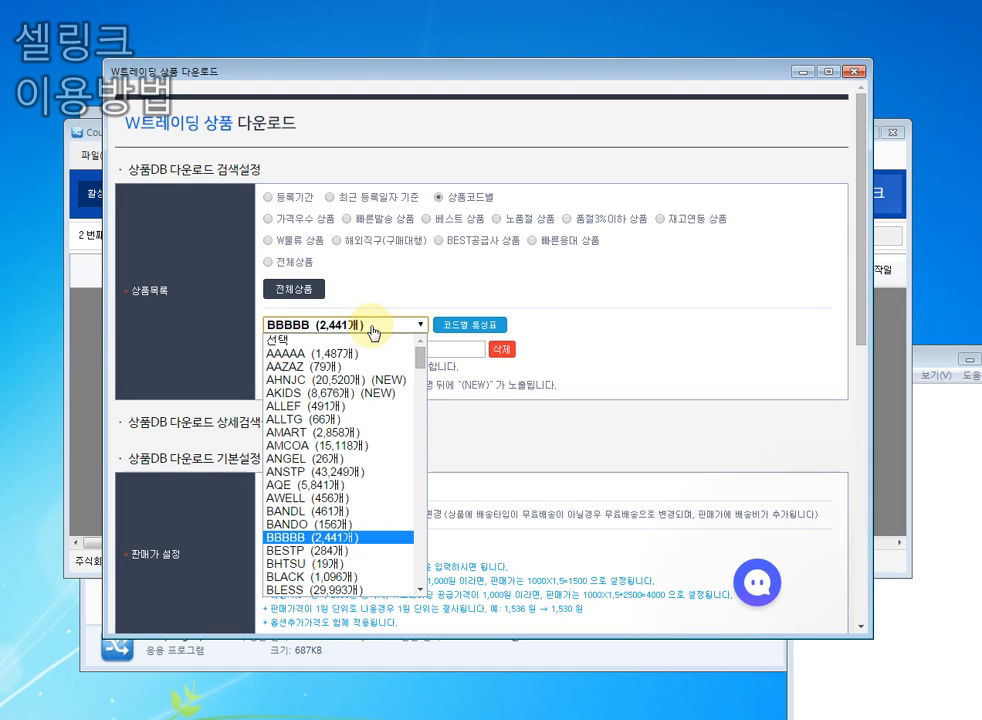
{"action": "left_click", "coordinate": [340, 354]}
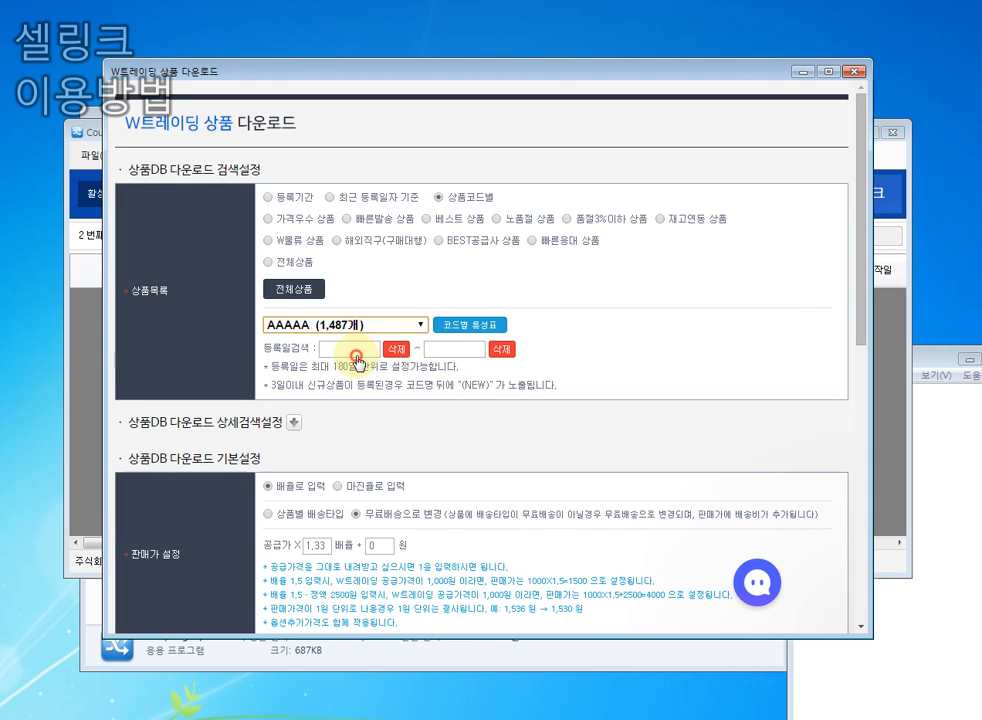
{"action": "scroll", "coordinate": [607, 350], "scroll_direction": "down", "scroll_amount": 10}
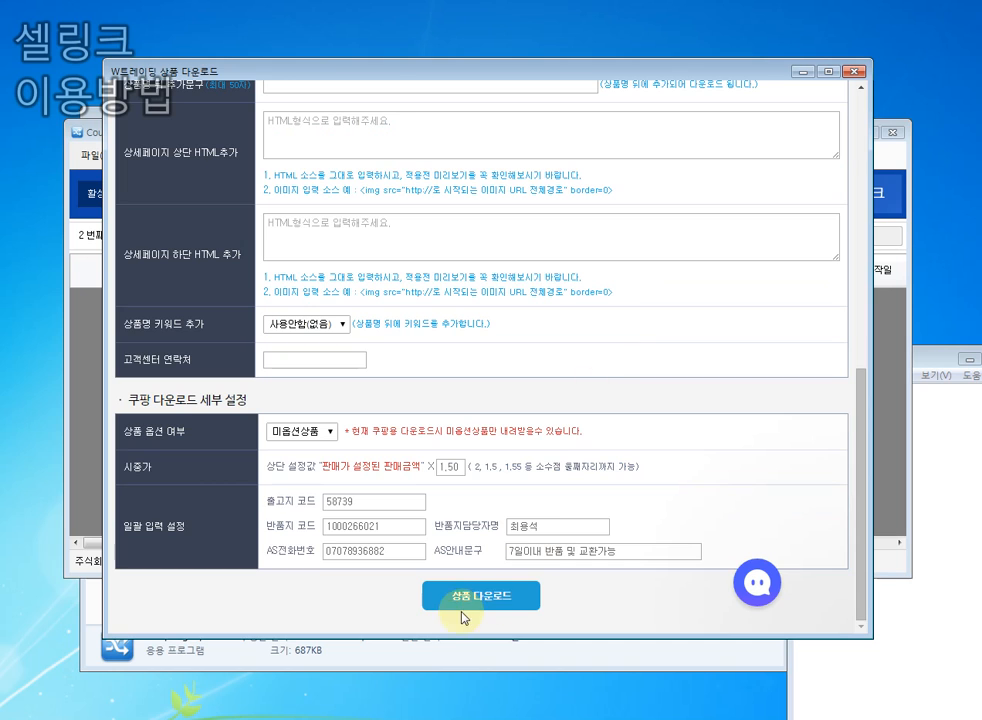
{"action": "left_click", "coordinate": [853, 72]}
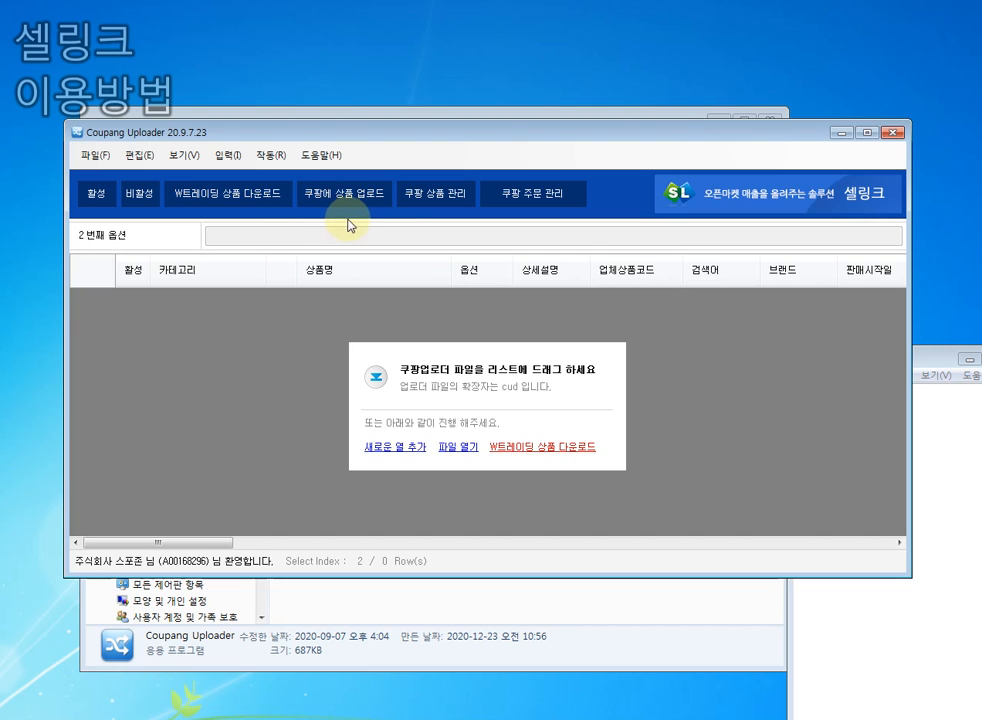
{"action": "left_click", "coordinate": [434, 196]}
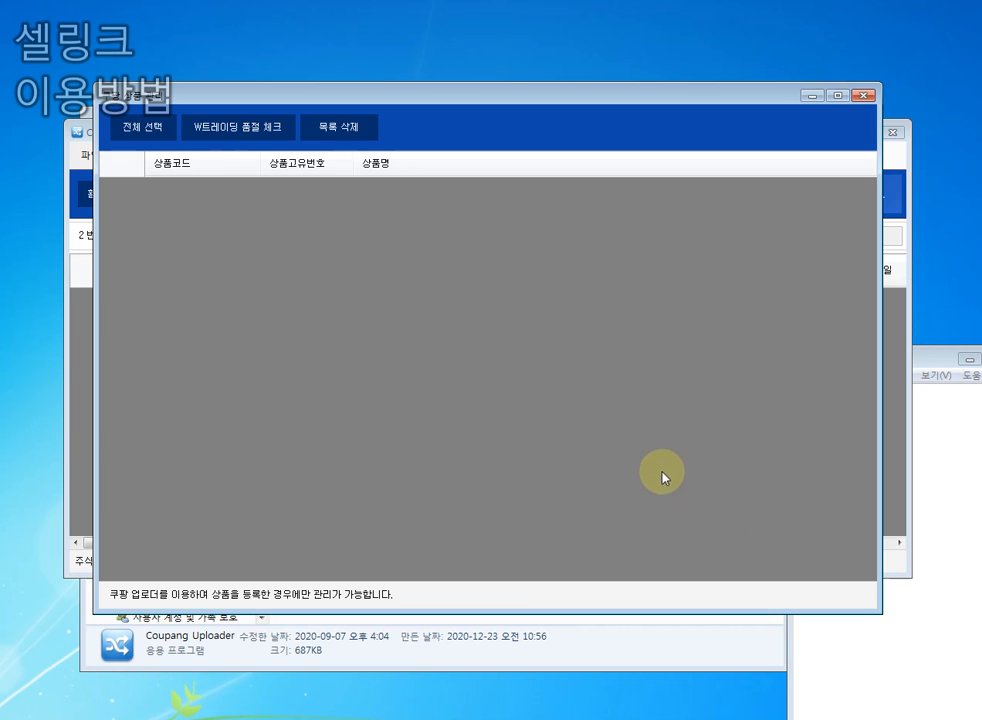
{"action": "left_click", "coordinate": [866, 96]}
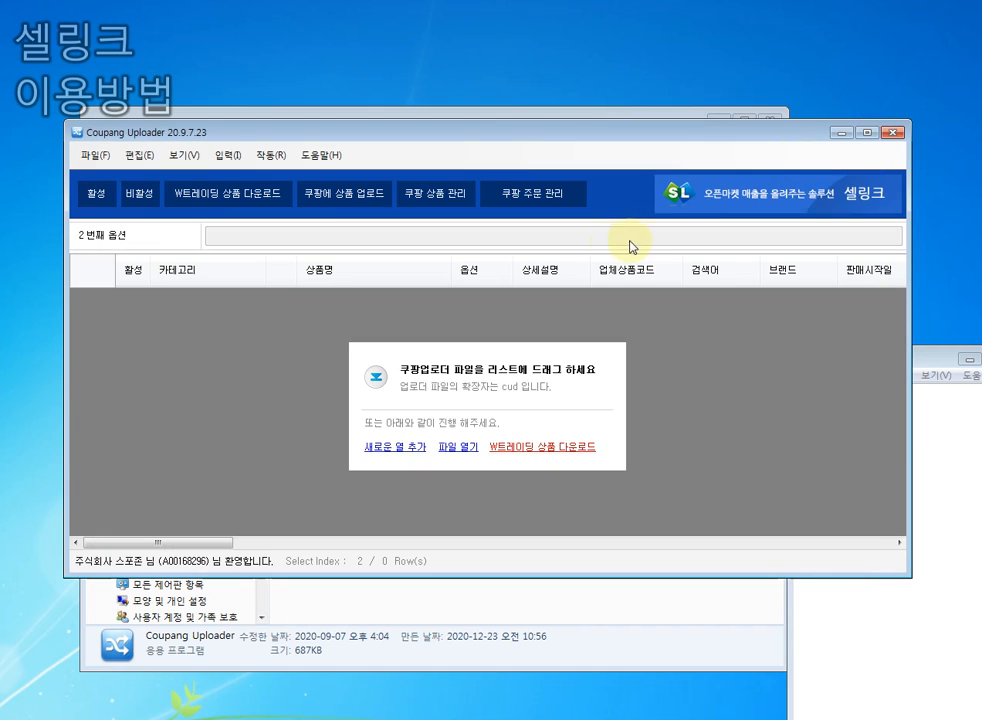
Collect the 16 orders in 쿠팡 주문 관리 and select all 13 on the 신규주문 tab.
{"action": "left_click", "coordinate": [546, 193]}
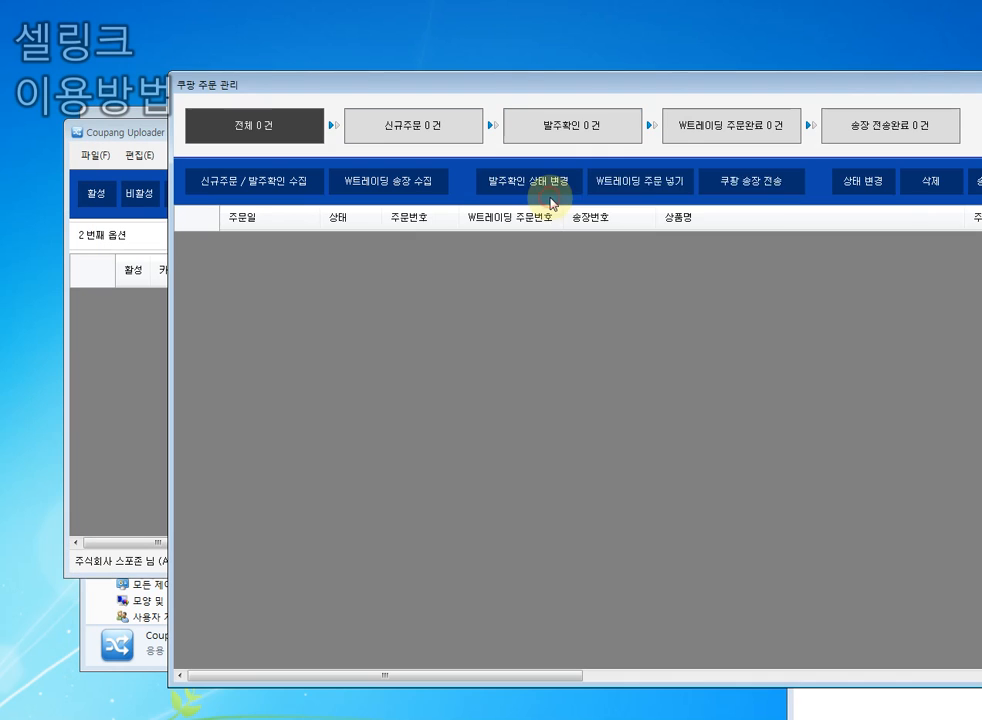
{"action": "left_click_drag", "start_coordinate": [658, 88], "coordinate": [507, 95]}
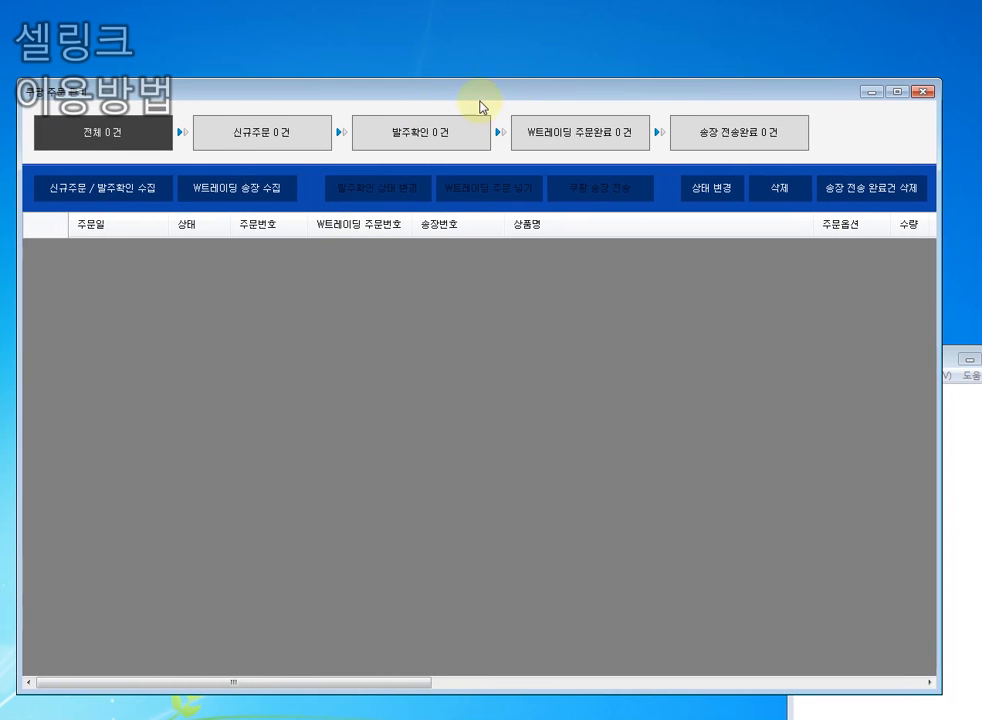
{"action": "left_click", "coordinate": [115, 197]}
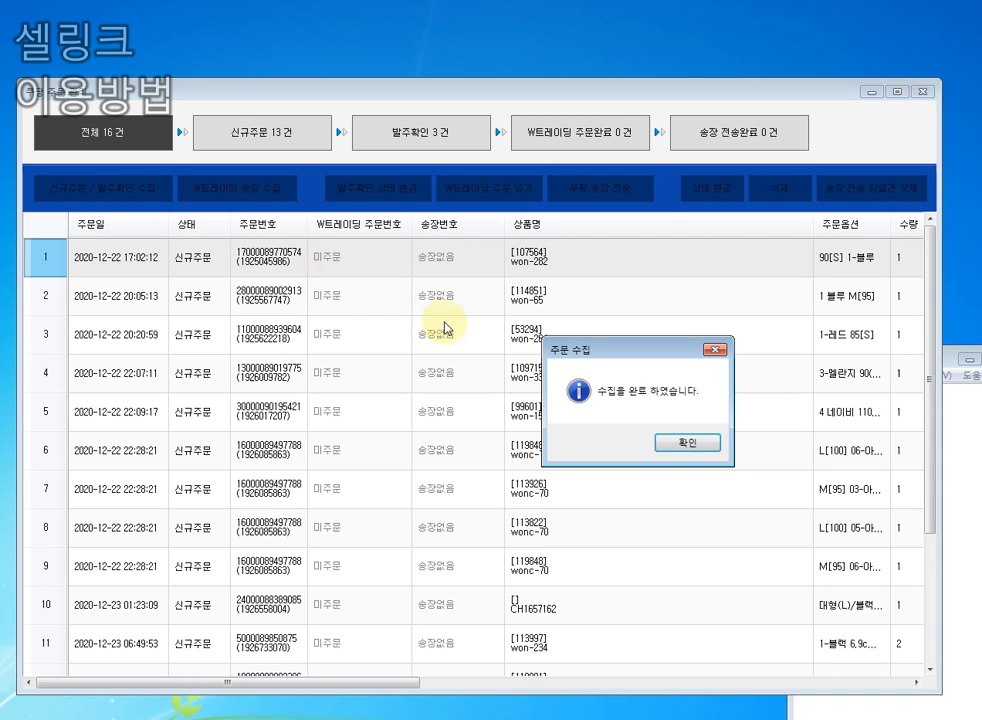
{"action": "left_click", "coordinate": [683, 451]}
{"action": "scroll", "coordinate": [362, 325], "scroll_direction": "down", "scroll_amount": 1}
{"action": "scroll", "coordinate": [362, 325], "scroll_direction": "up", "scroll_amount": 1}
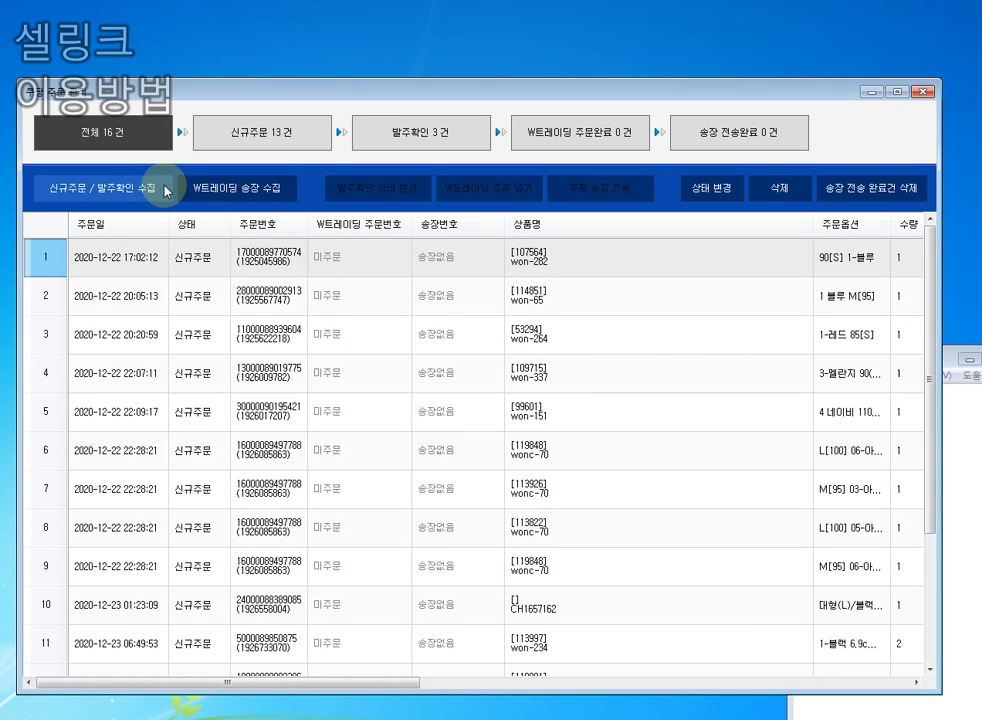
{"action": "left_click", "coordinate": [205, 130]}
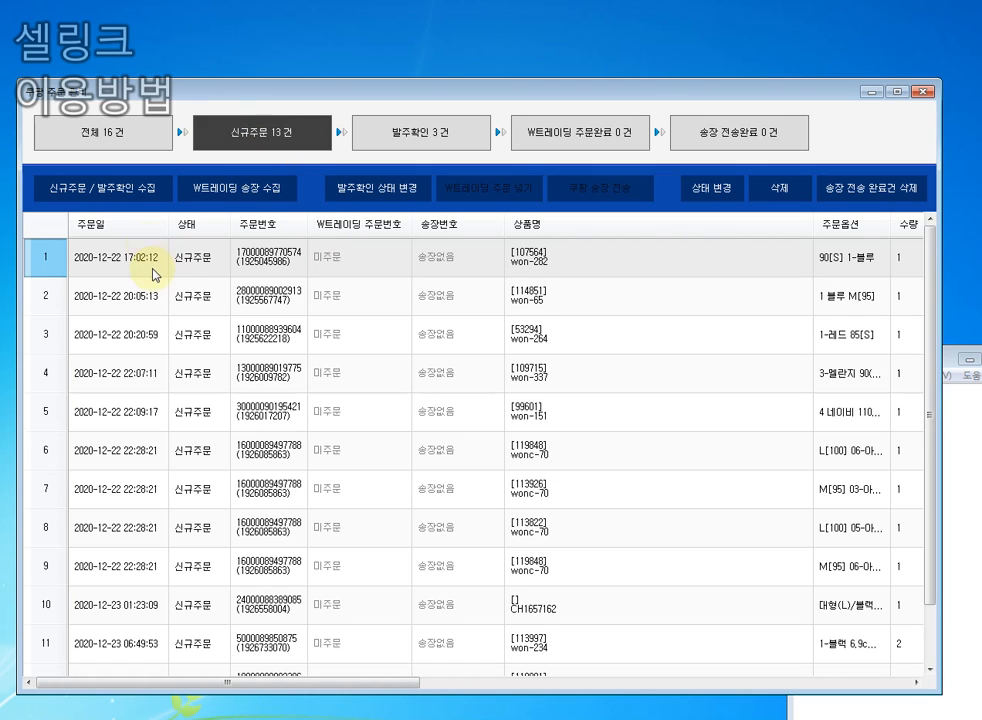
{"action": "left_click_drag", "start_coordinate": [155, 275], "coordinate": [125, 701]}
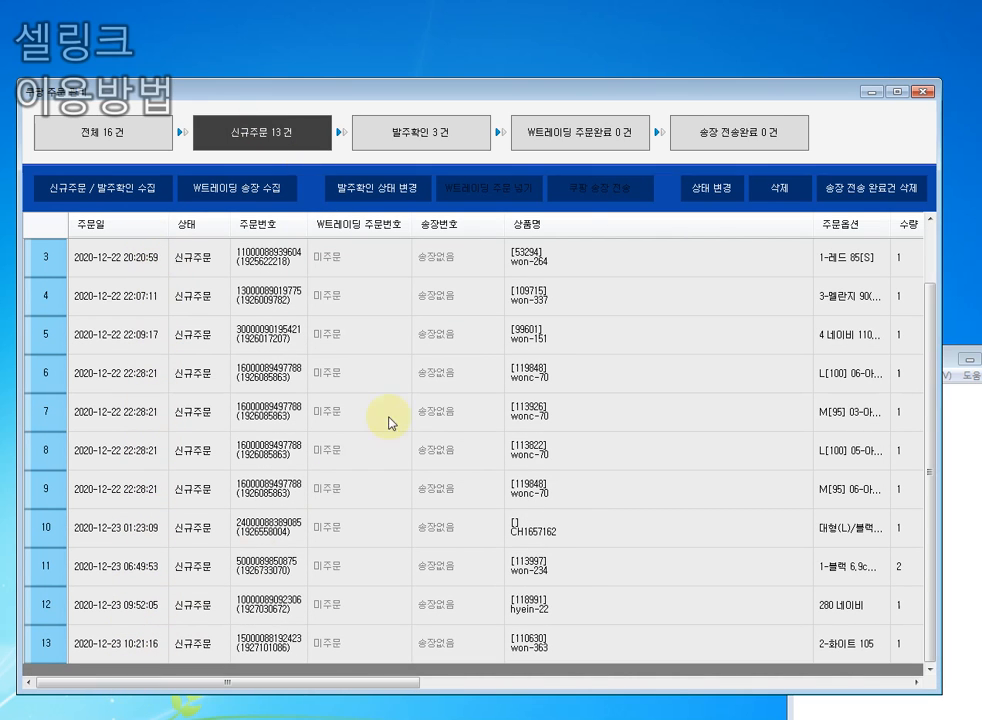
Show the 3 orders under 발주확인 and select all three rows.
{"action": "left_click", "coordinate": [384, 196]}
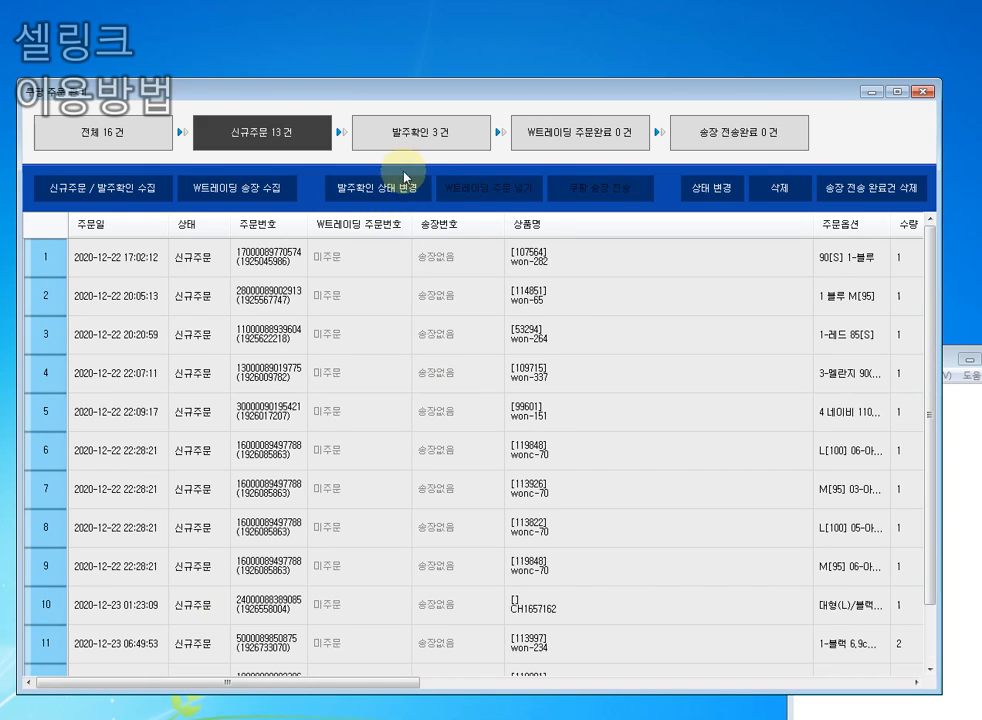
{"action": "left_click", "coordinate": [415, 140]}
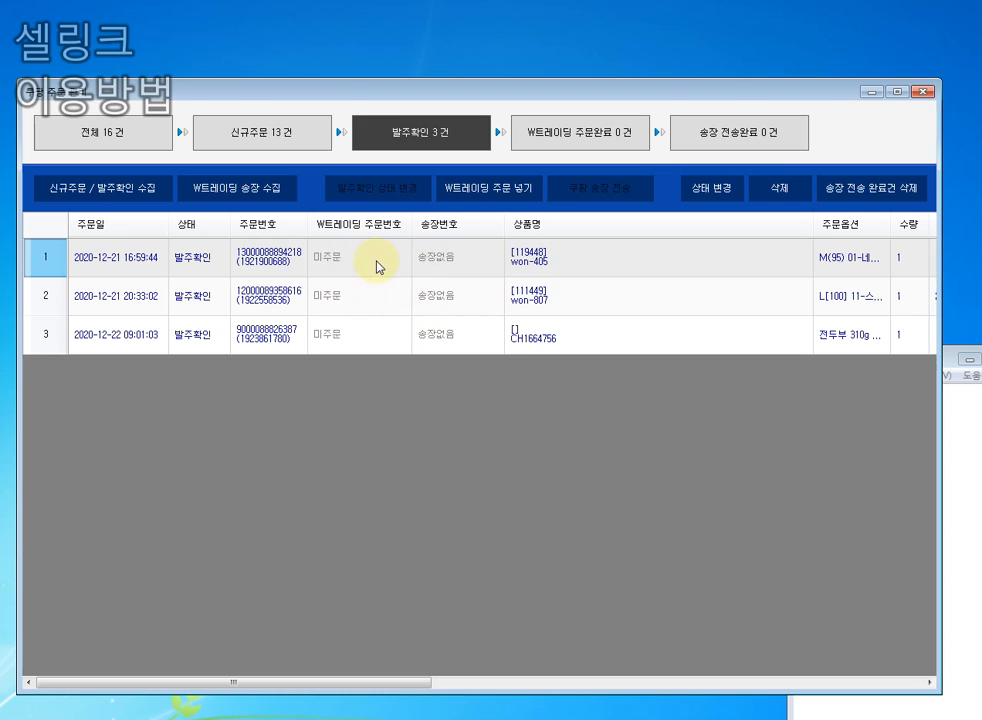
{"action": "left_click_drag", "start_coordinate": [378, 266], "coordinate": [368, 347]}
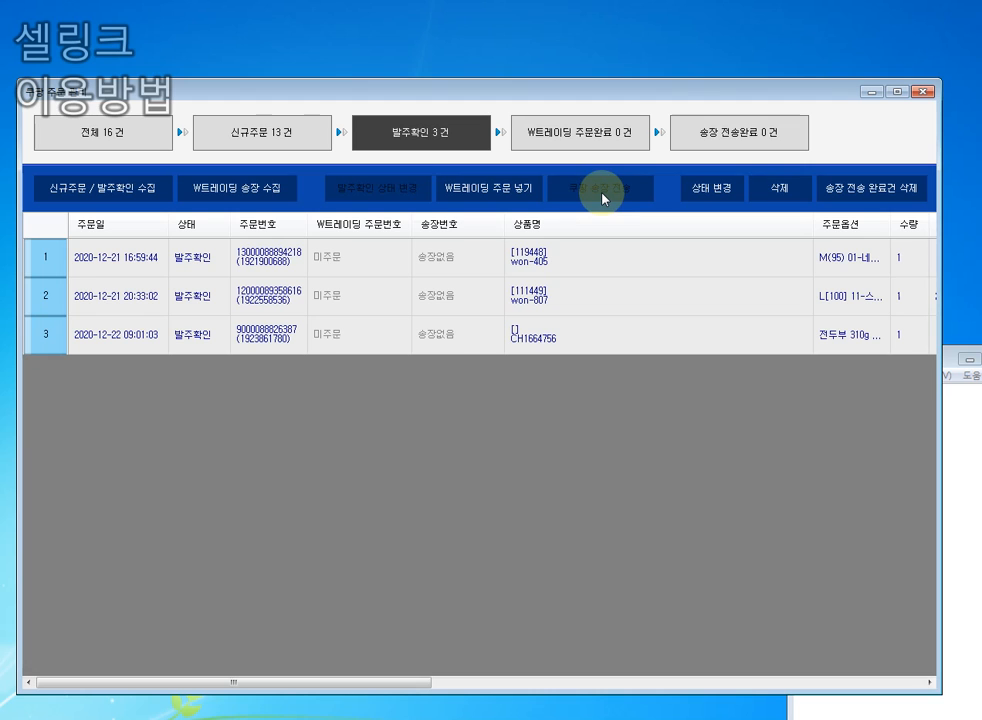
Cycle through the 전체 (16), 신규주문 (13), 발주확인 (3) and empty W트레이딩 주문완료 tabs twice.
{"action": "left_click", "coordinate": [128, 140]}
{"action": "left_click", "coordinate": [234, 134]}
{"action": "left_click", "coordinate": [438, 134]}
{"action": "left_click", "coordinate": [548, 138]}
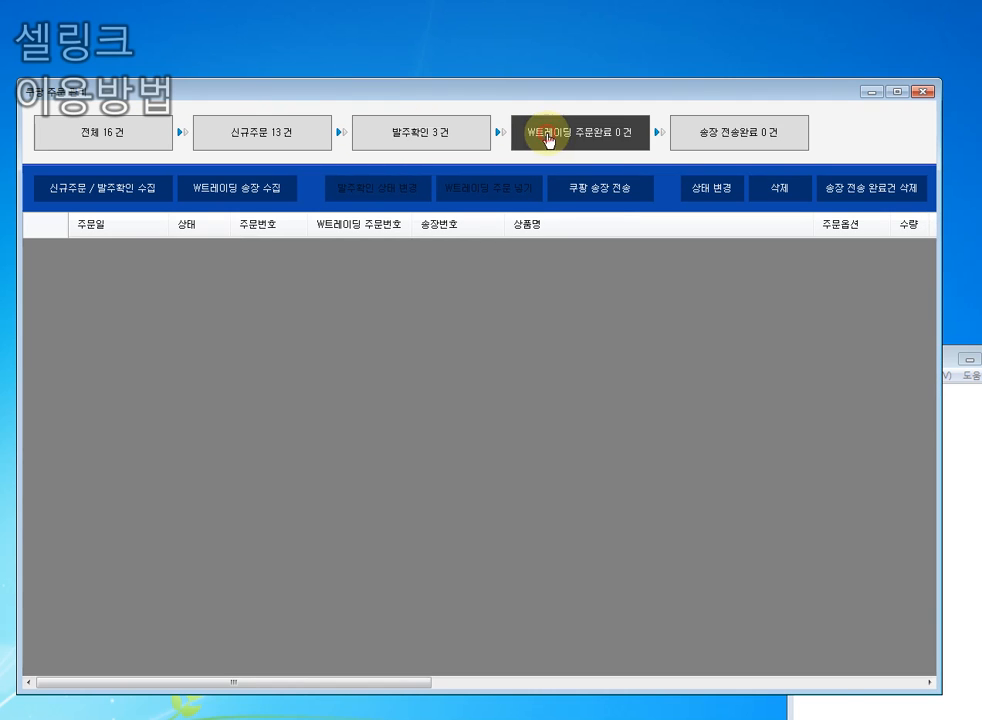
{"action": "left_click", "coordinate": [130, 138]}
{"action": "left_click", "coordinate": [266, 134]}
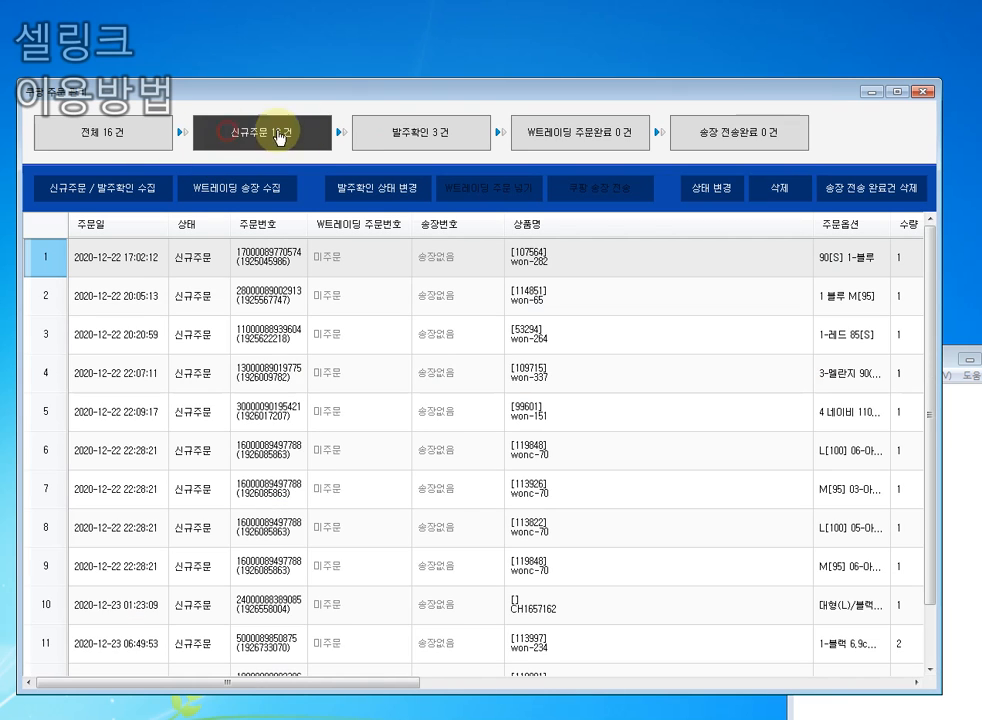
{"action": "left_click", "coordinate": [418, 128]}
{"action": "left_click", "coordinate": [552, 126]}
Recheck the 발주확인 and W트레이딩 주문완료 views, then close the 쿠팡 주문관리 window.
{"action": "left_click", "coordinate": [425, 140]}
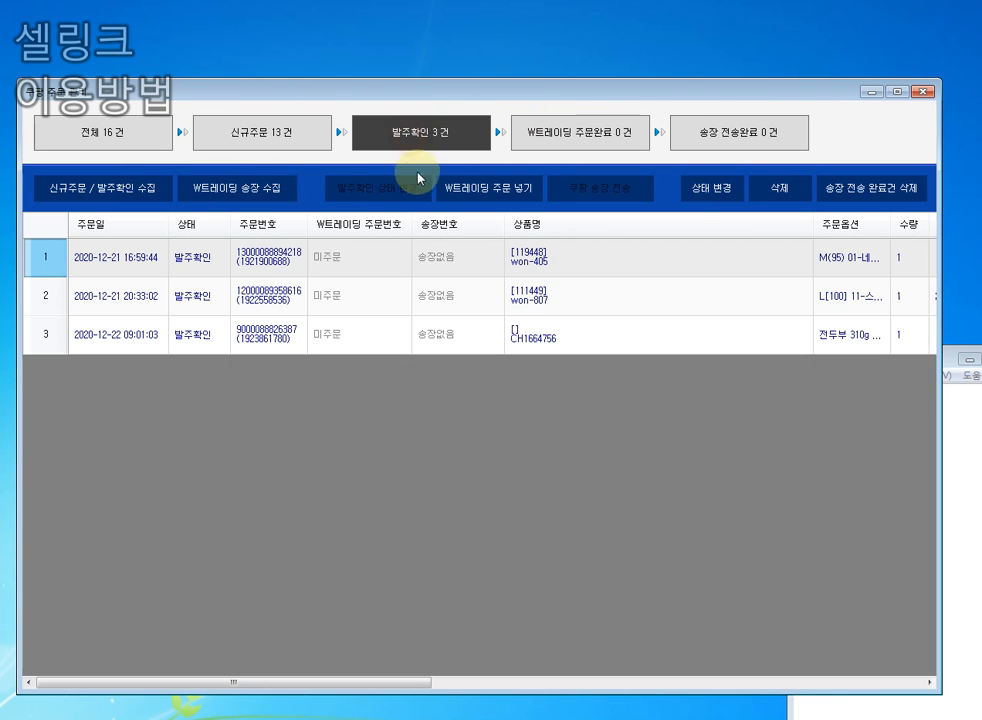
{"action": "left_click", "coordinate": [562, 140]}
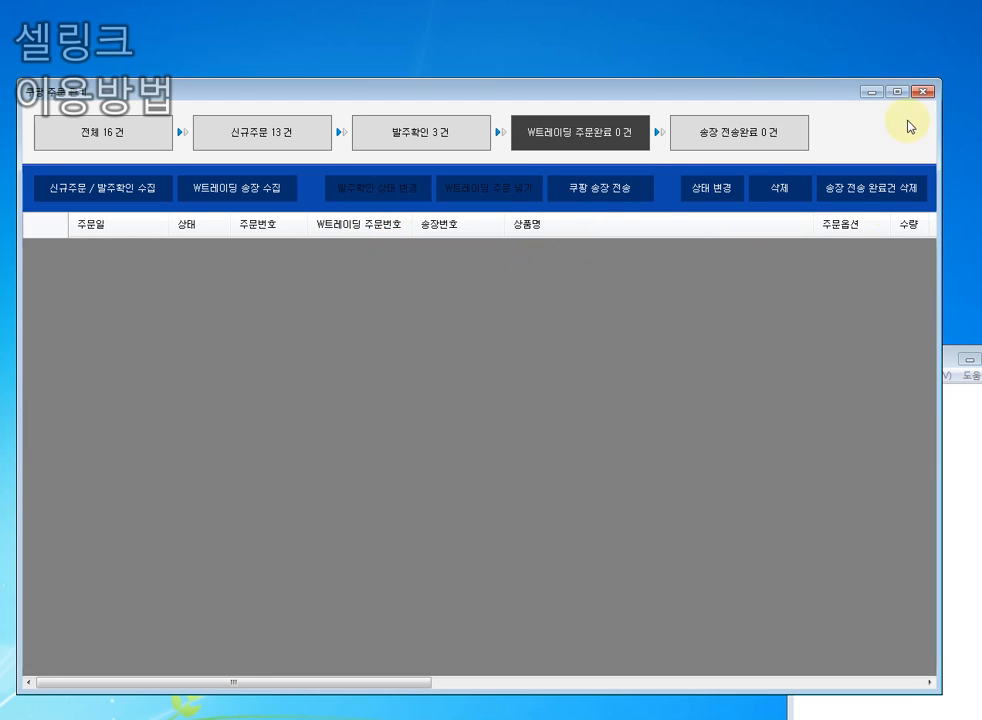
{"action": "left_click", "coordinate": [922, 93]}
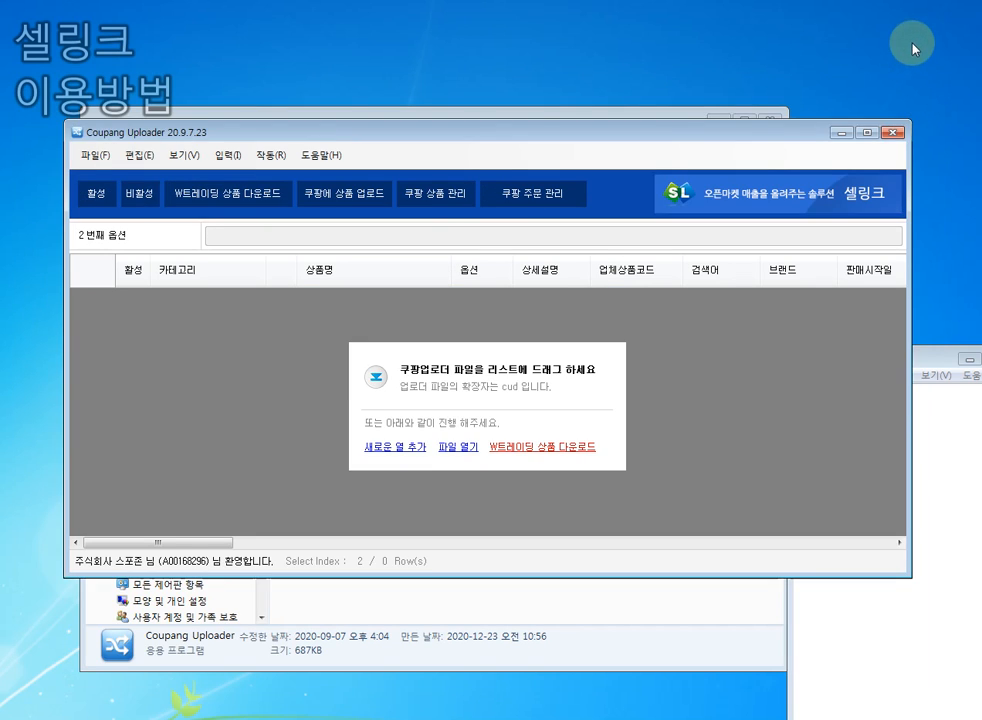